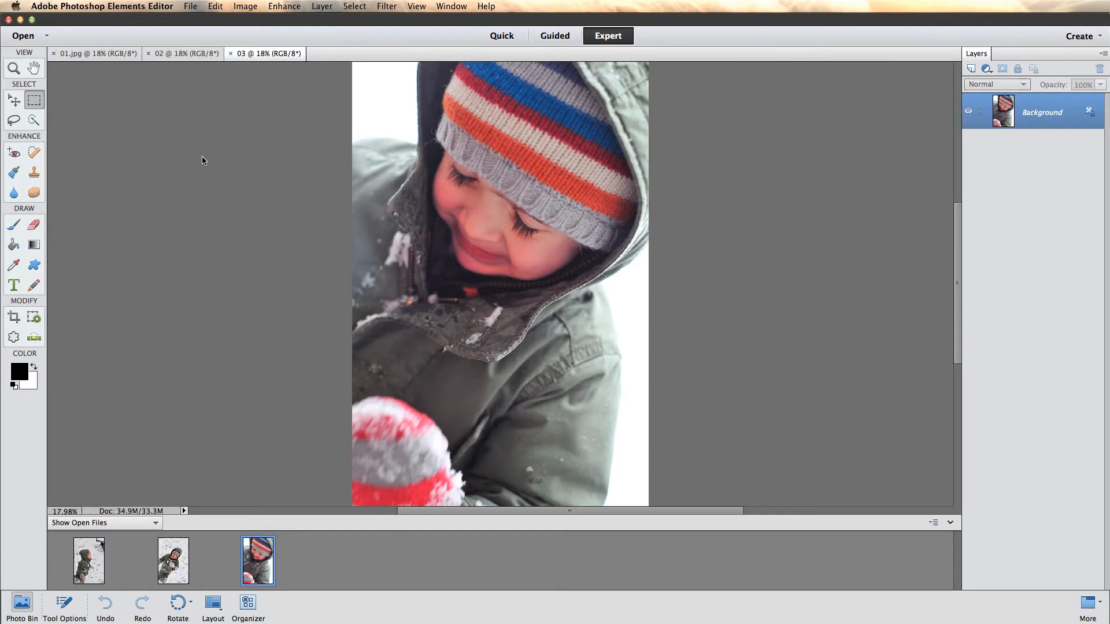
- Start a new document and set its width to 18 inches and its height to 12 inches
{"action": "left_click", "coordinate": [191, 7]}
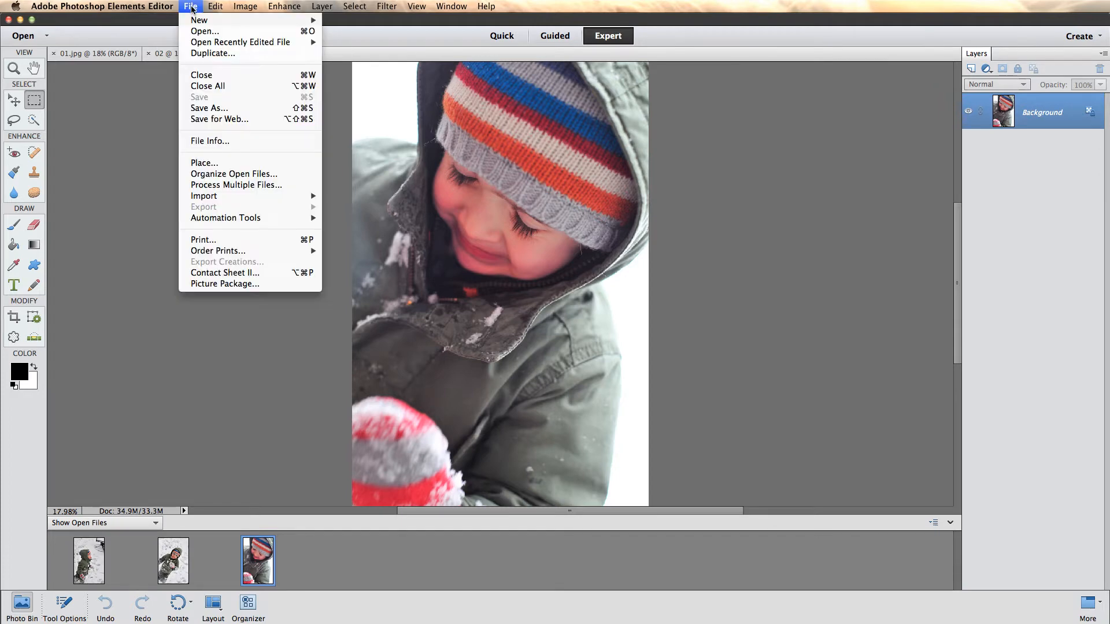
{"action": "mouse_move", "coordinate": [196, 21]}
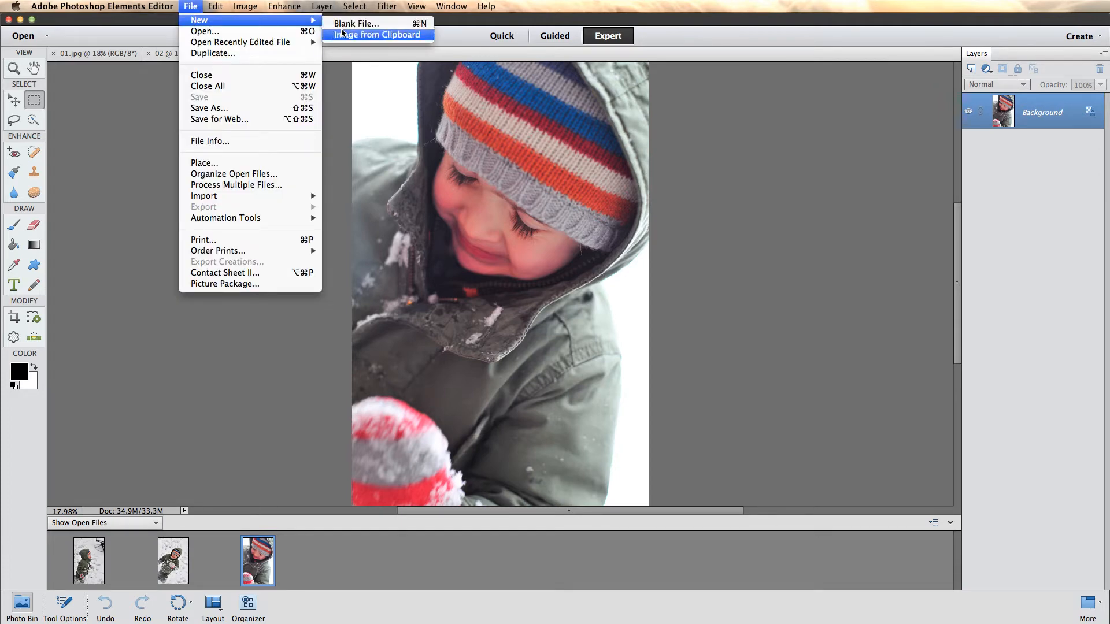
{"action": "left_click", "coordinate": [359, 34]}
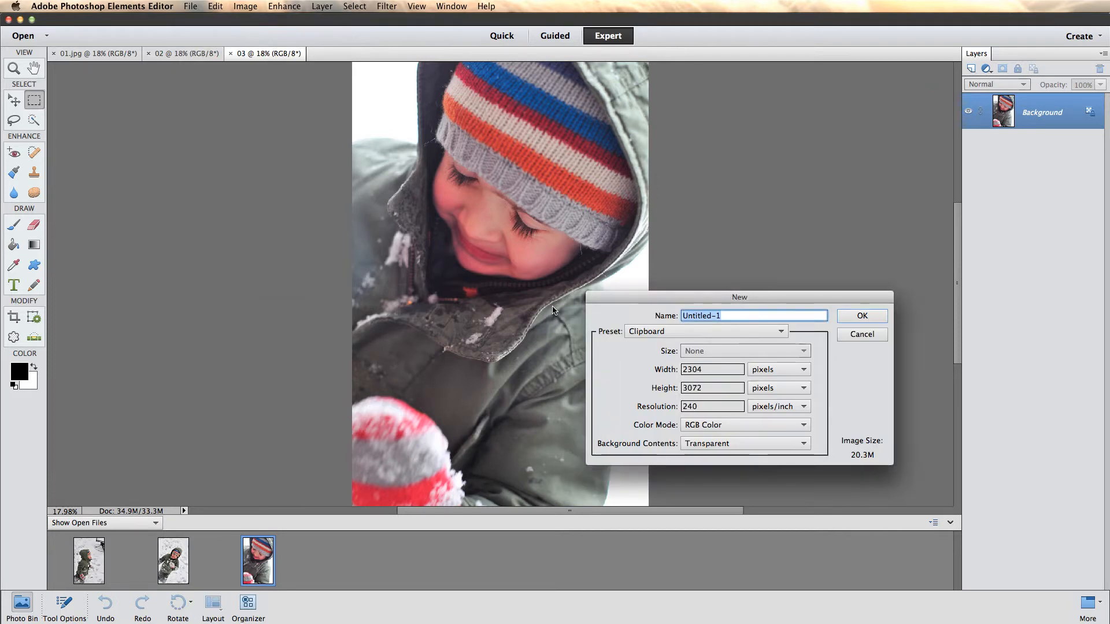
{"action": "left_click_drag", "start_coordinate": [644, 299], "coordinate": [603, 267]}
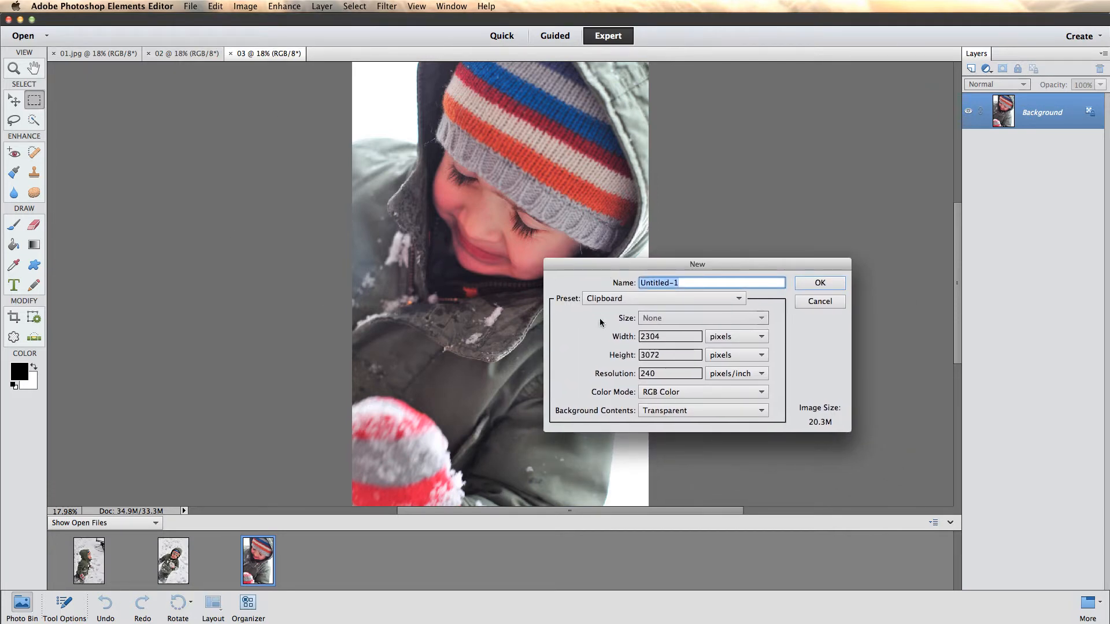
{"action": "double_click", "coordinate": [658, 336]}
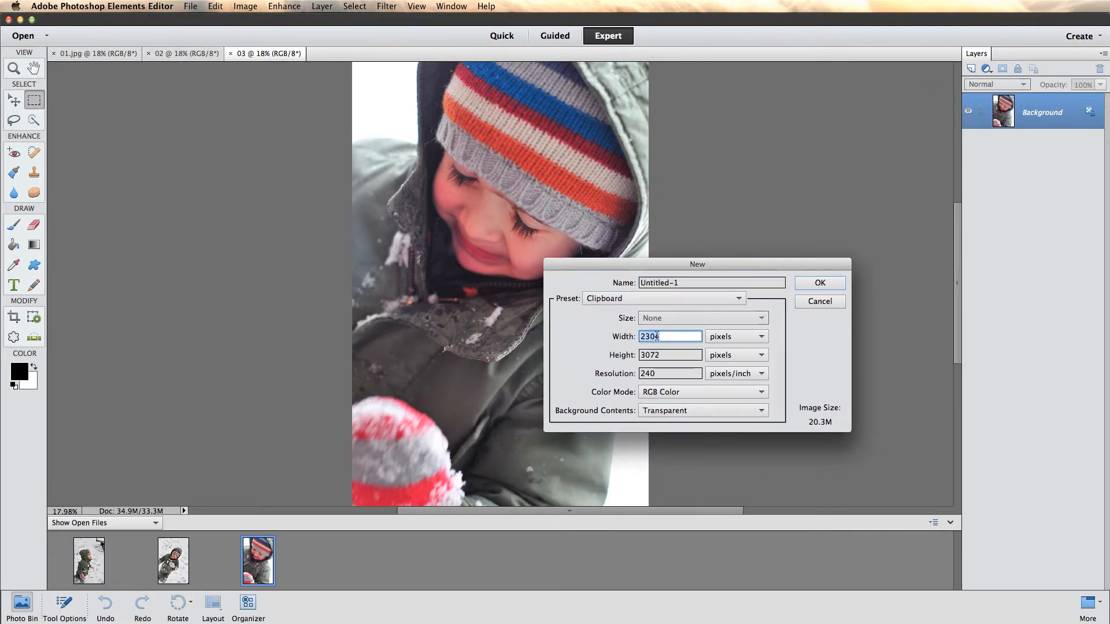
{"action": "type", "text": "1"}
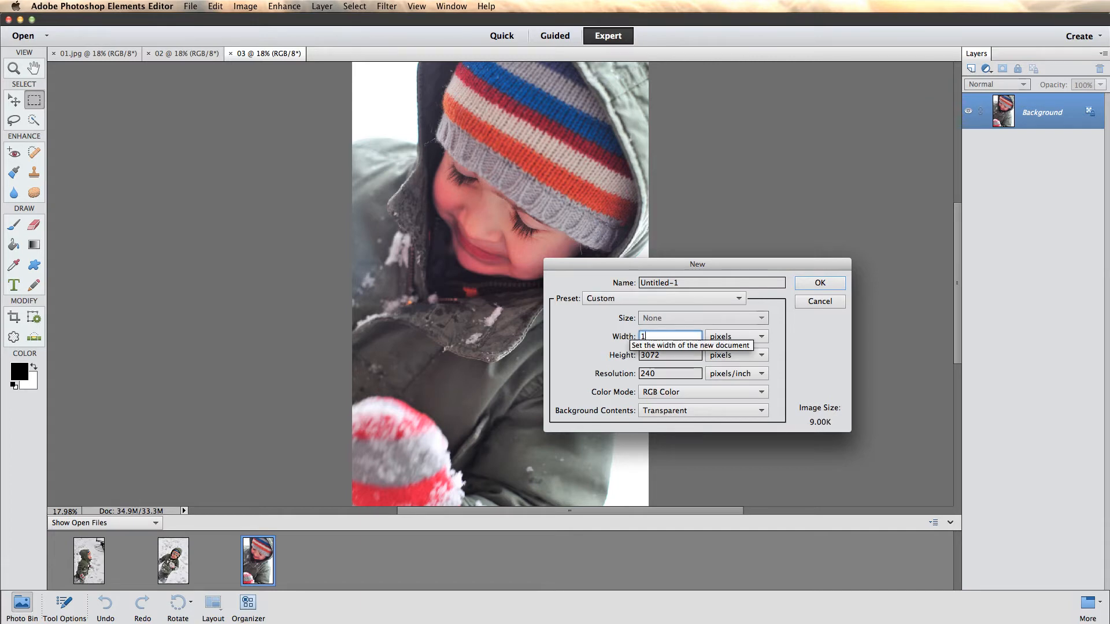
{"action": "type", "text": "8"}
{"action": "left_click", "coordinate": [717, 341]}
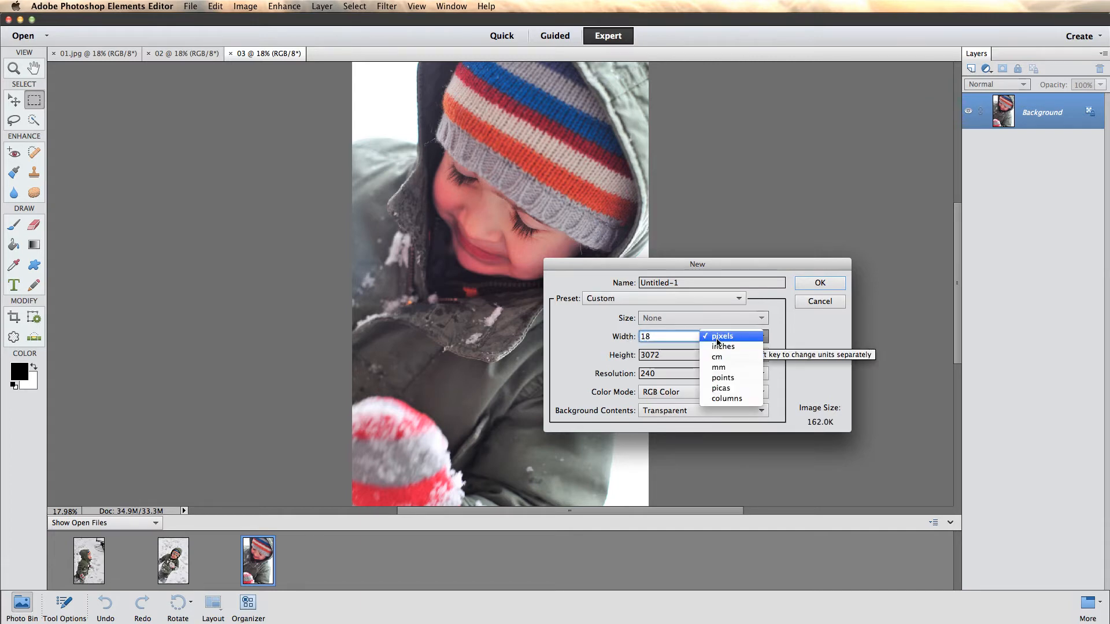
{"action": "left_click", "coordinate": [720, 346]}
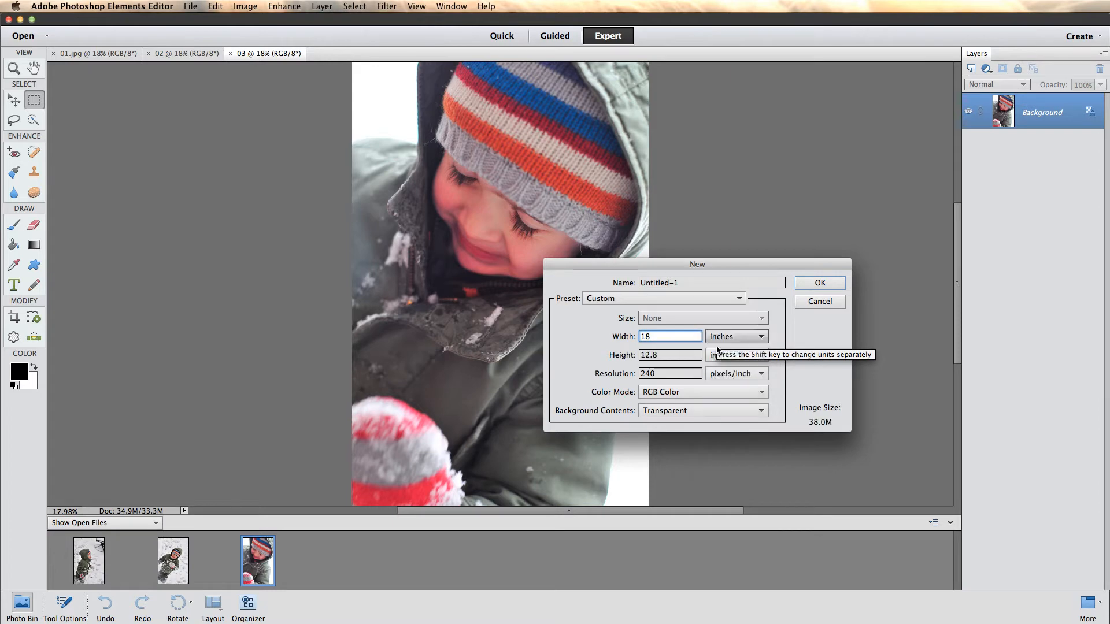
{"action": "double_click", "coordinate": [669, 354]}
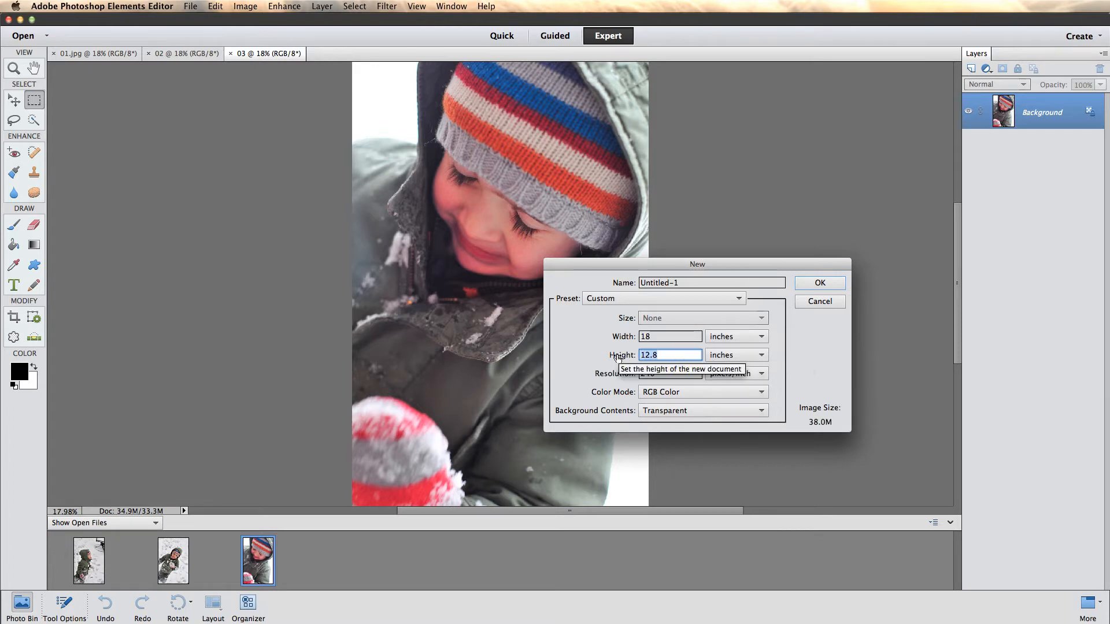
{"action": "type", "text": "12"}
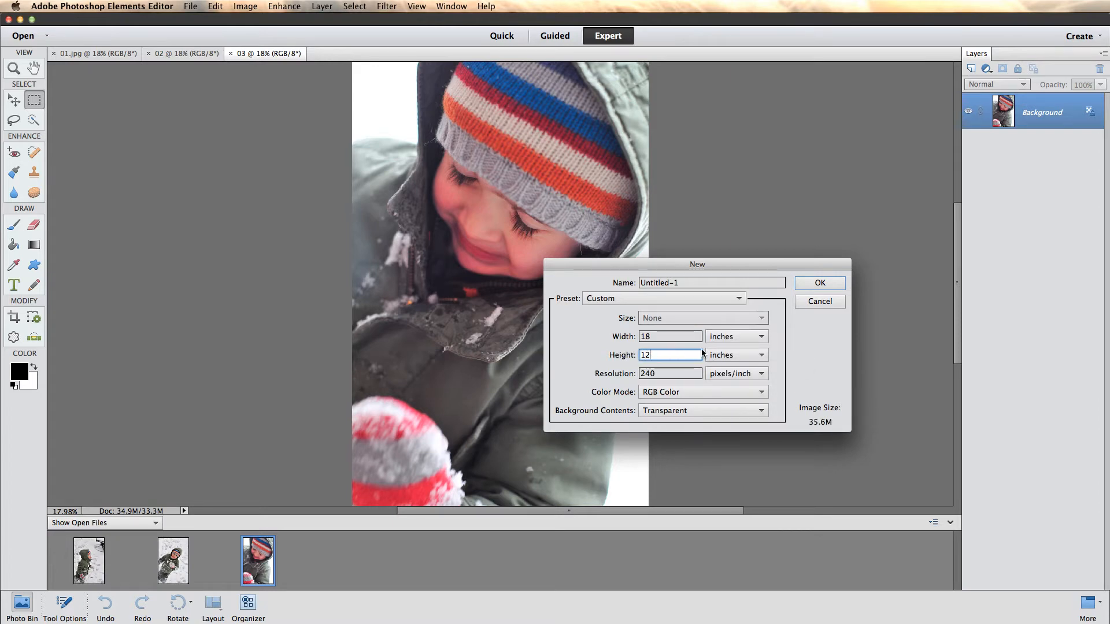
- Set the resolution to 300 pixels/inch and the background contents to White, and create the document
{"action": "key", "text": "Tab"}
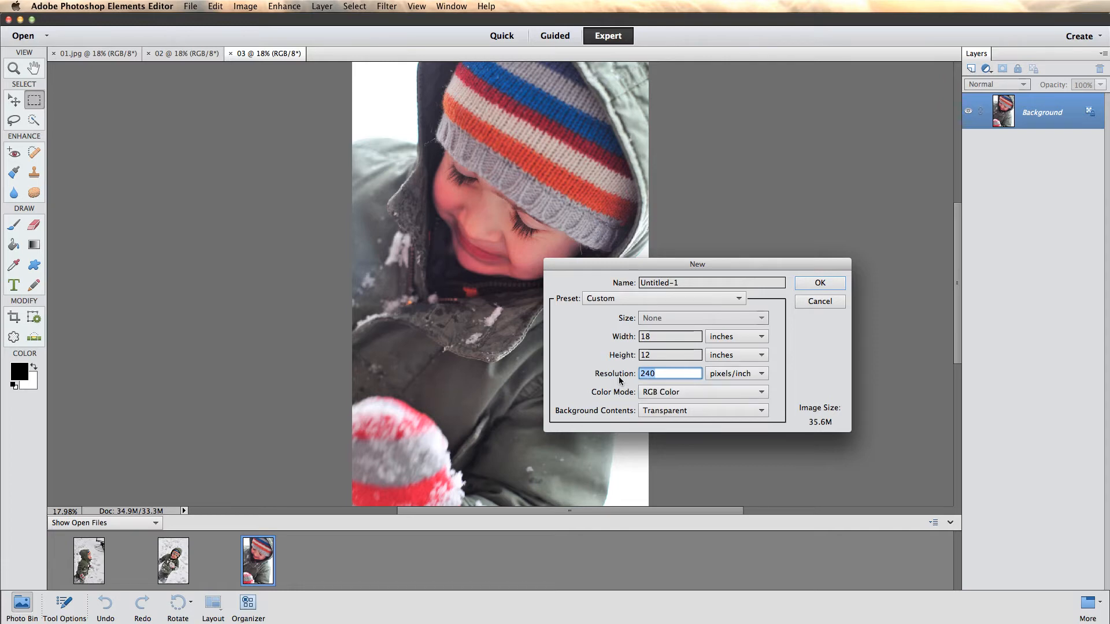
{"action": "type", "text": "300"}
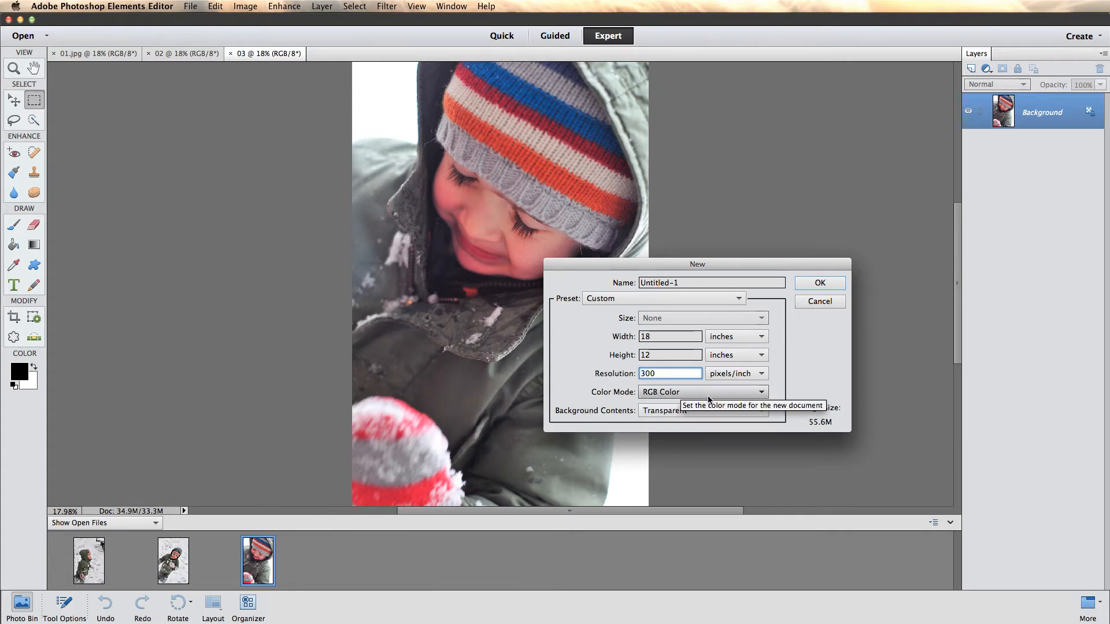
{"action": "left_click", "coordinate": [668, 412]}
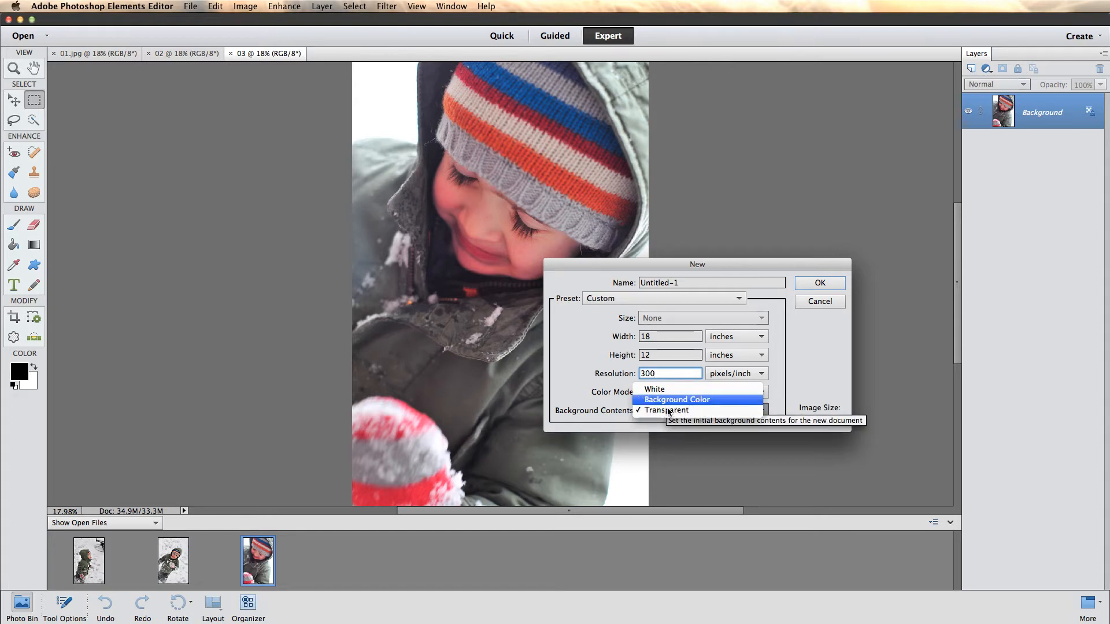
{"action": "left_click", "coordinate": [660, 391]}
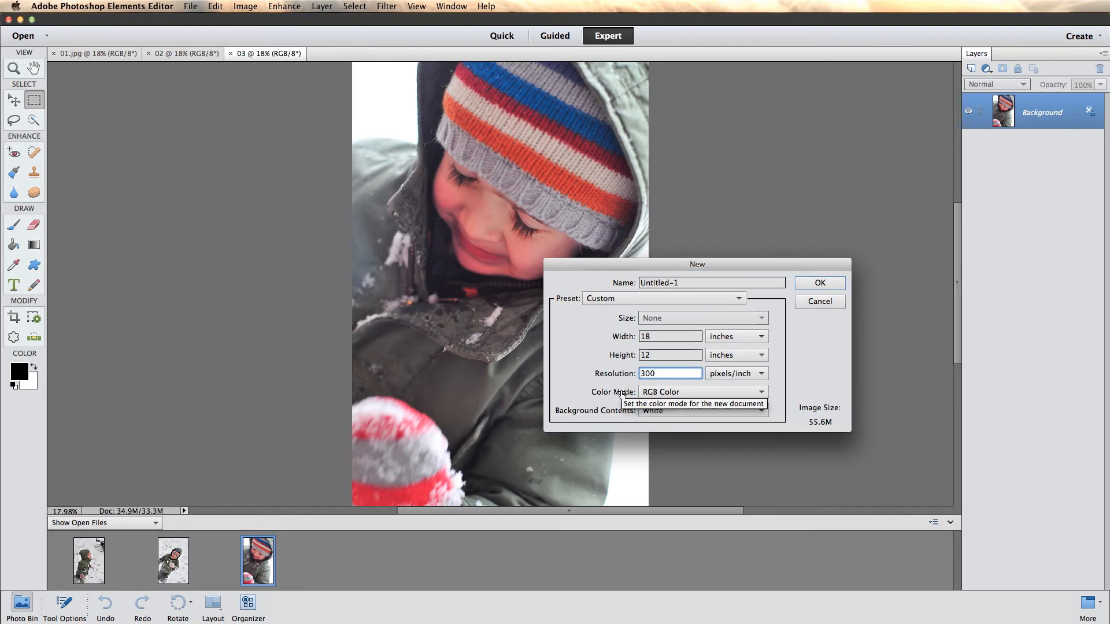
{"action": "left_click", "coordinate": [815, 283]}
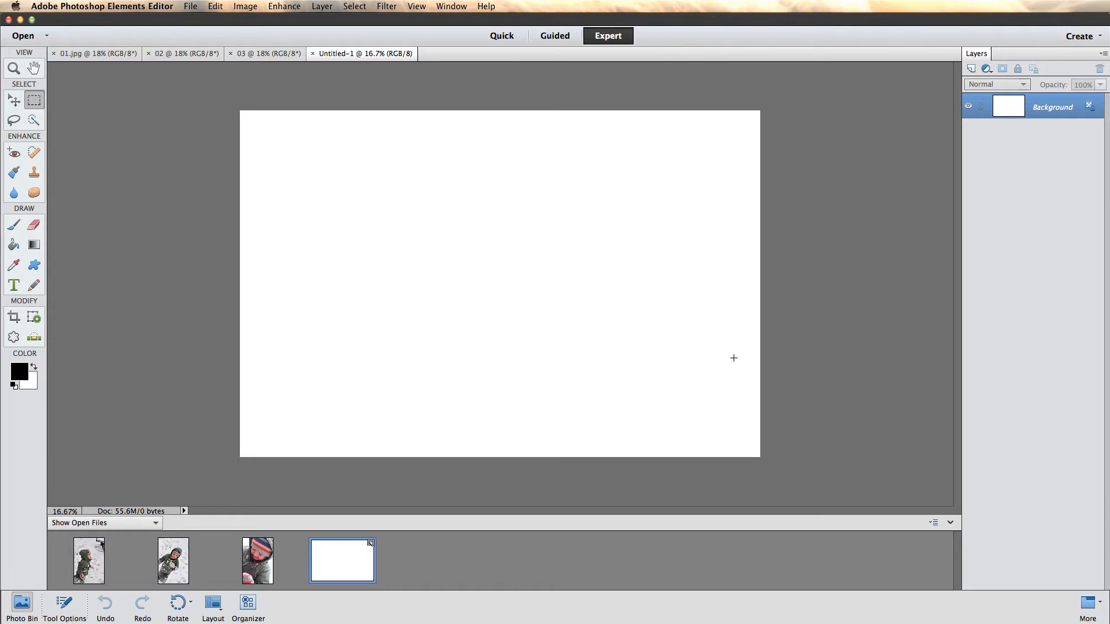
- Add a new layer above the background and name it Photo1
{"action": "left_click", "coordinate": [16, 104]}
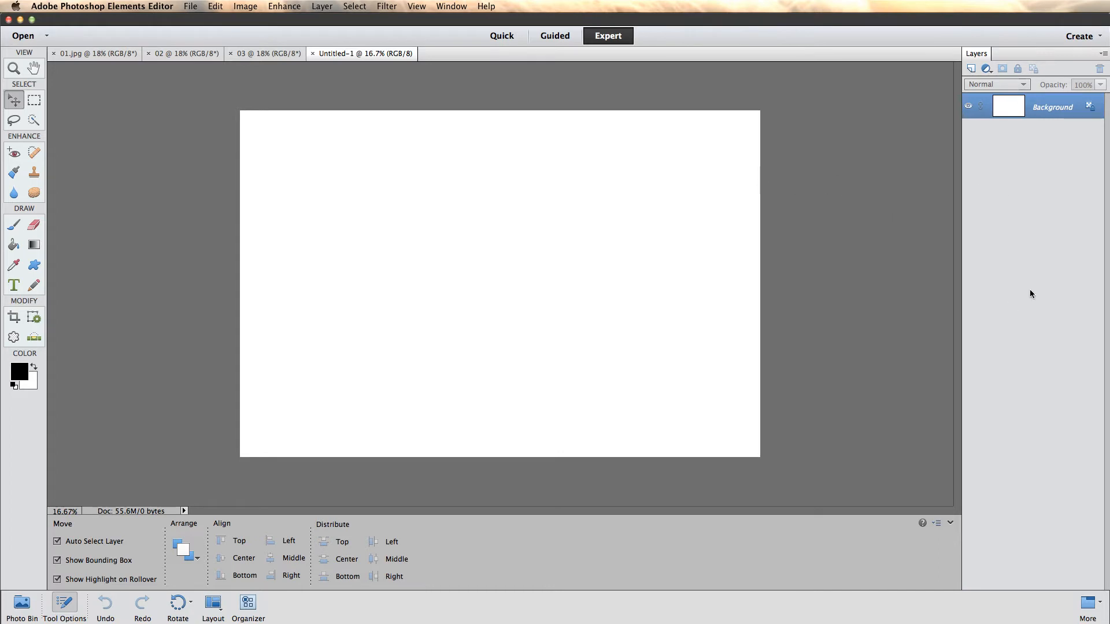
{"action": "left_click", "coordinate": [971, 70]}
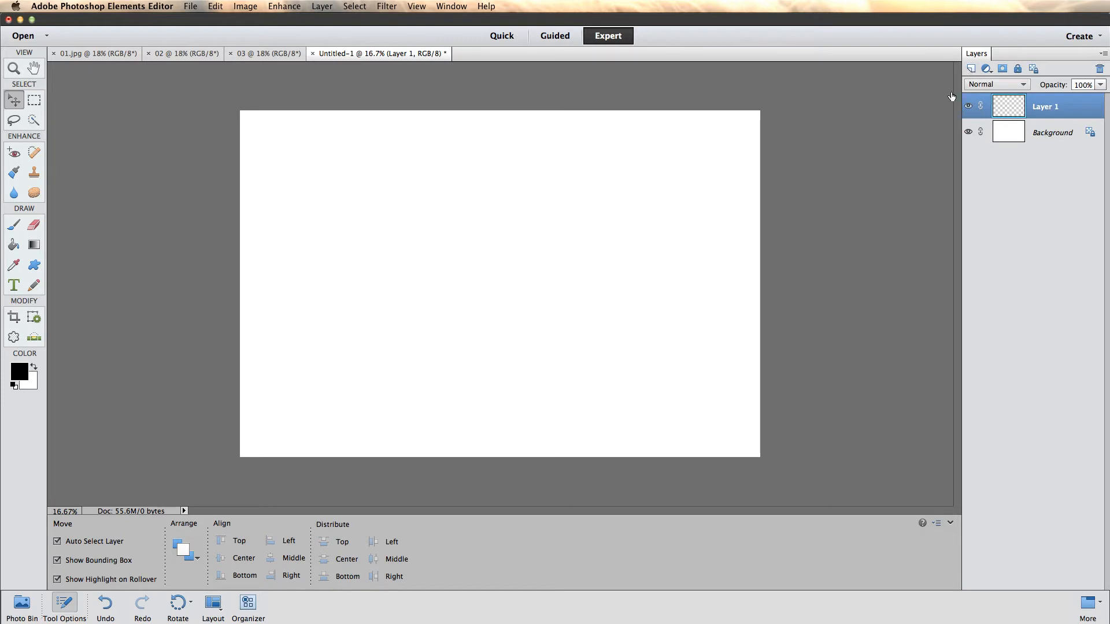
{"action": "double_click", "coordinate": [1044, 109]}
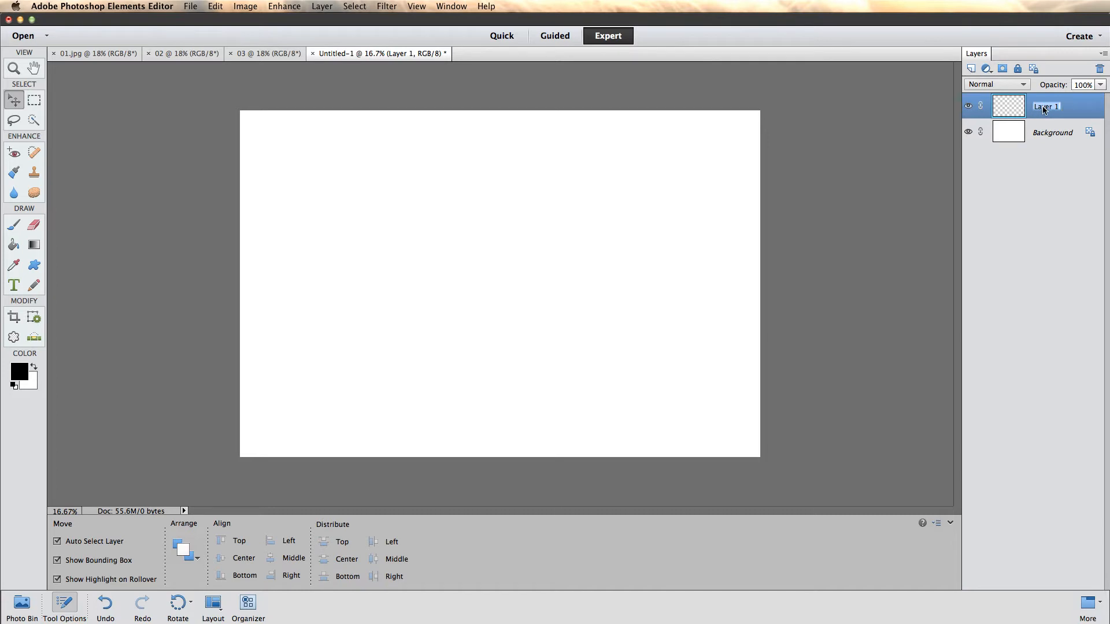
{"action": "type", "text": "Photo1"}
{"action": "key", "text": "Return"}
- View photo 03 among the open files and return to the blank Untitled-1 document
{"action": "left_click", "coordinate": [950, 523]}
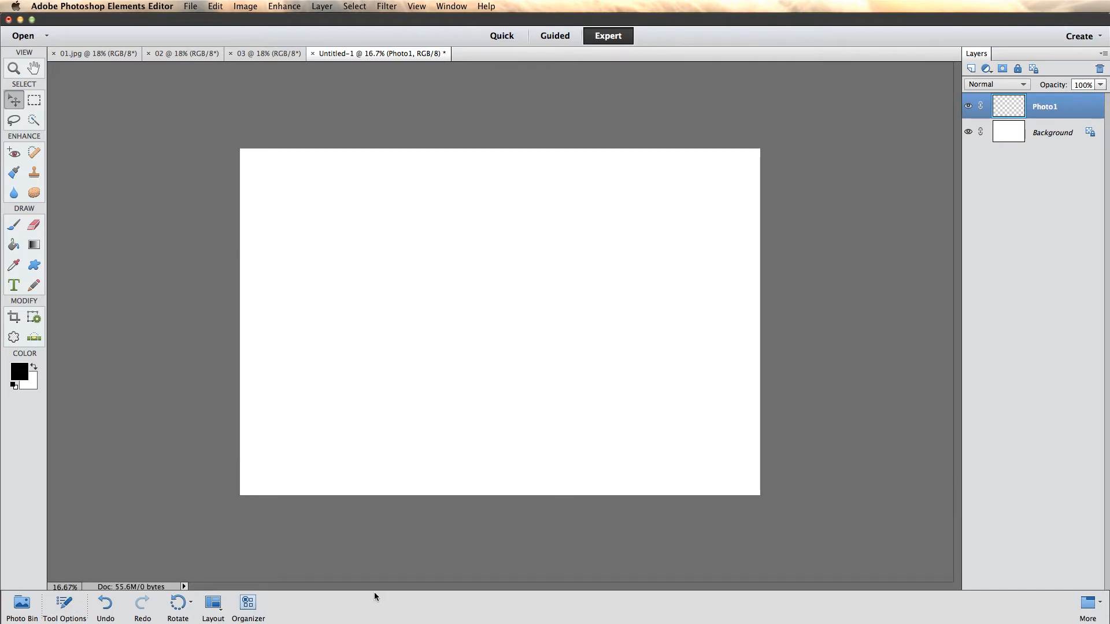
{"action": "left_click", "coordinate": [22, 605]}
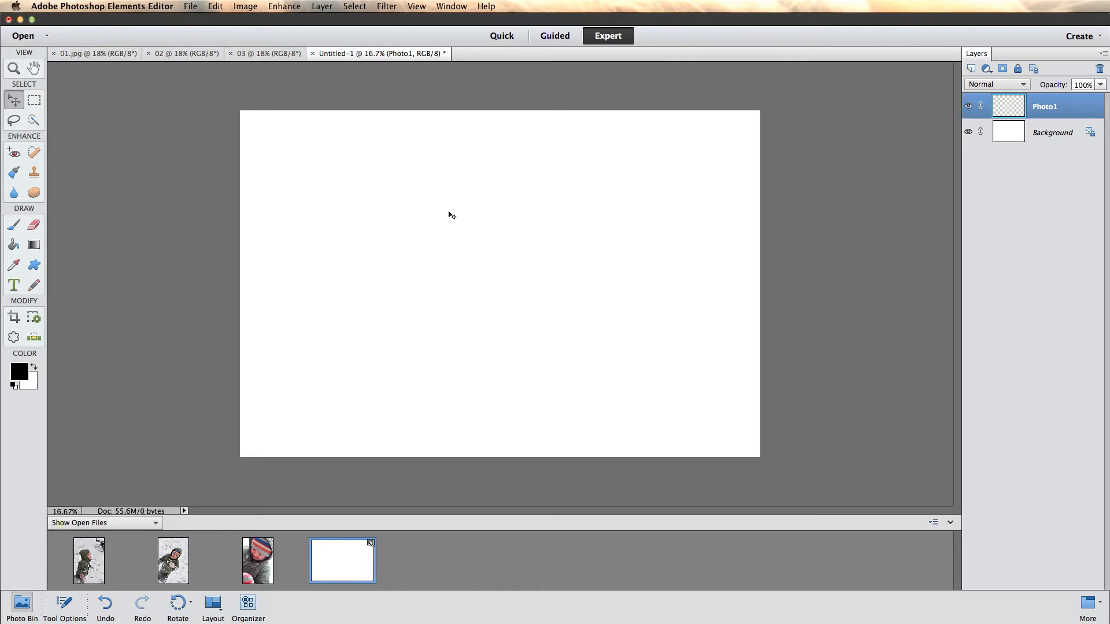
{"action": "double_click", "coordinate": [262, 567]}
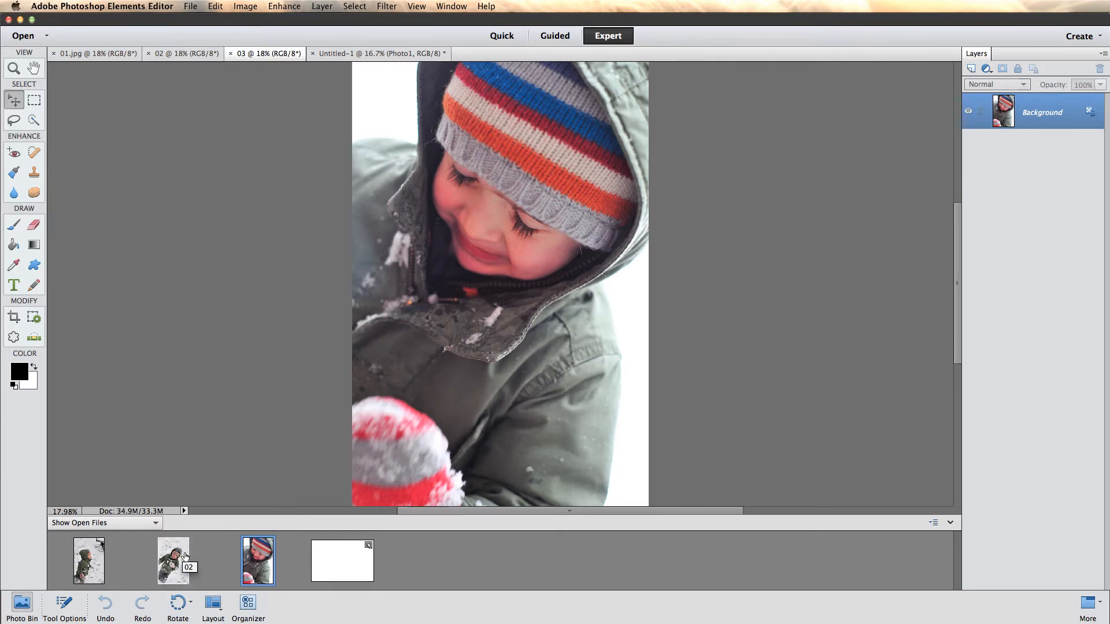
{"action": "left_click", "coordinate": [319, 571]}
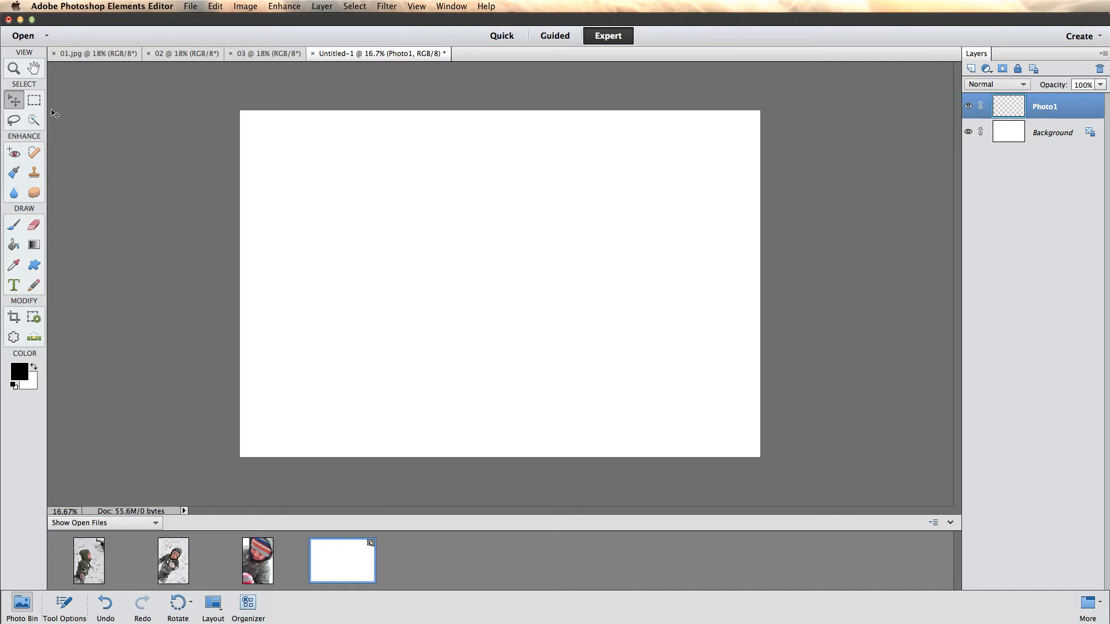
- Draw a portrait rectangular marquee selection in the upper-left area of the canvas on the Photo1 layer
{"action": "left_click", "coordinate": [34, 102]}
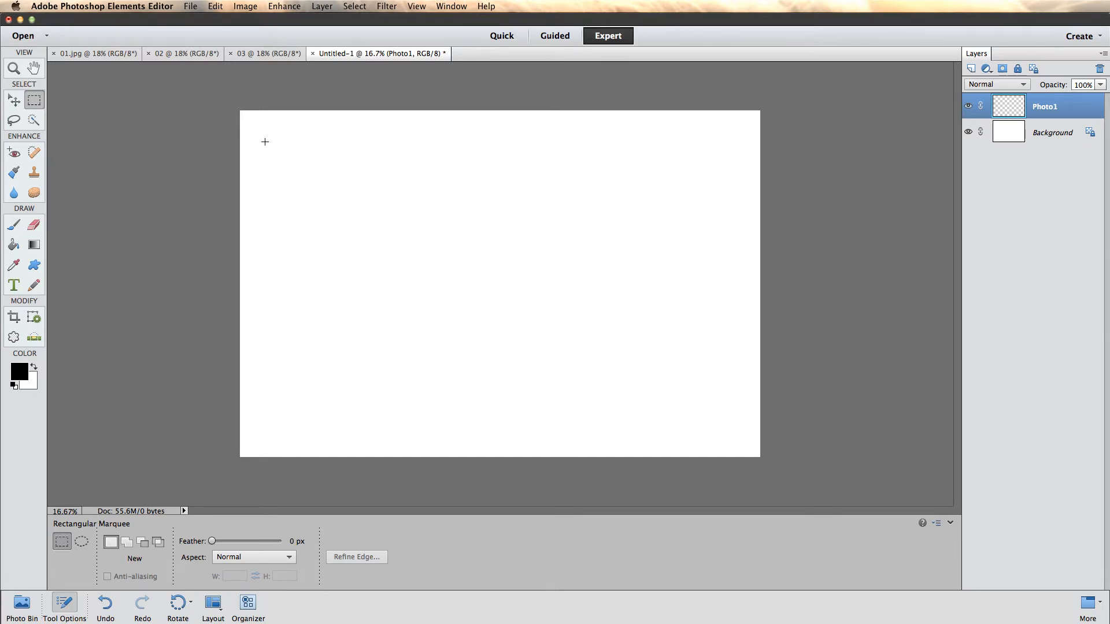
{"action": "left_click_drag", "start_coordinate": [275, 192], "coordinate": [369, 304]}
{"action": "left_click_drag", "start_coordinate": [413, 359], "coordinate": [265, 142]}
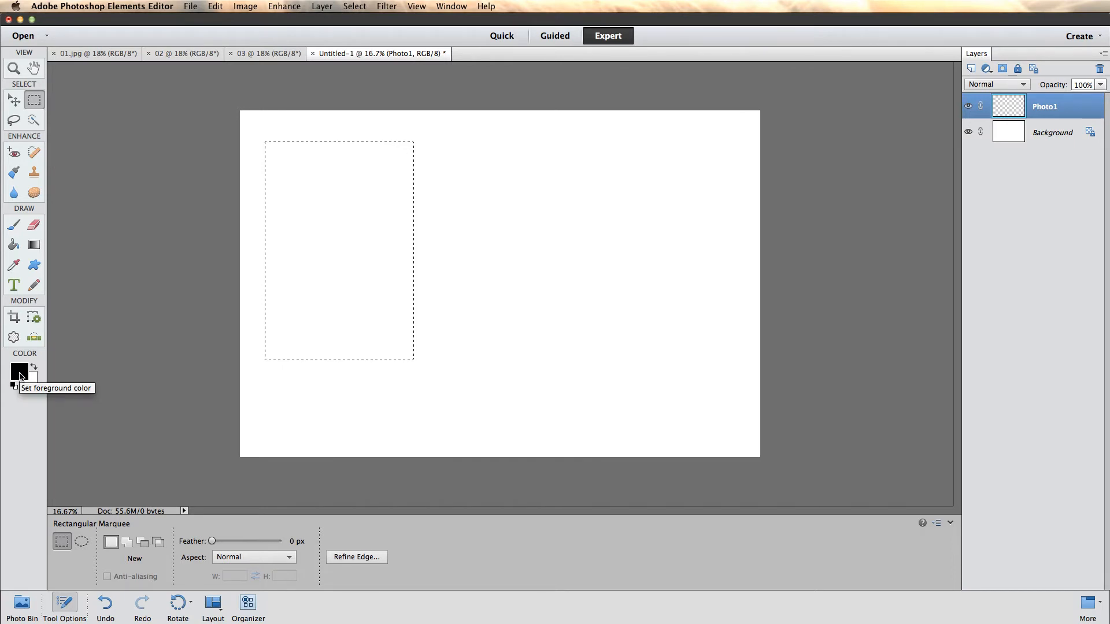
- Fill the rectangular selection with black and shift the black rectangle slightly up and to the right
{"action": "left_click", "coordinate": [13, 248]}
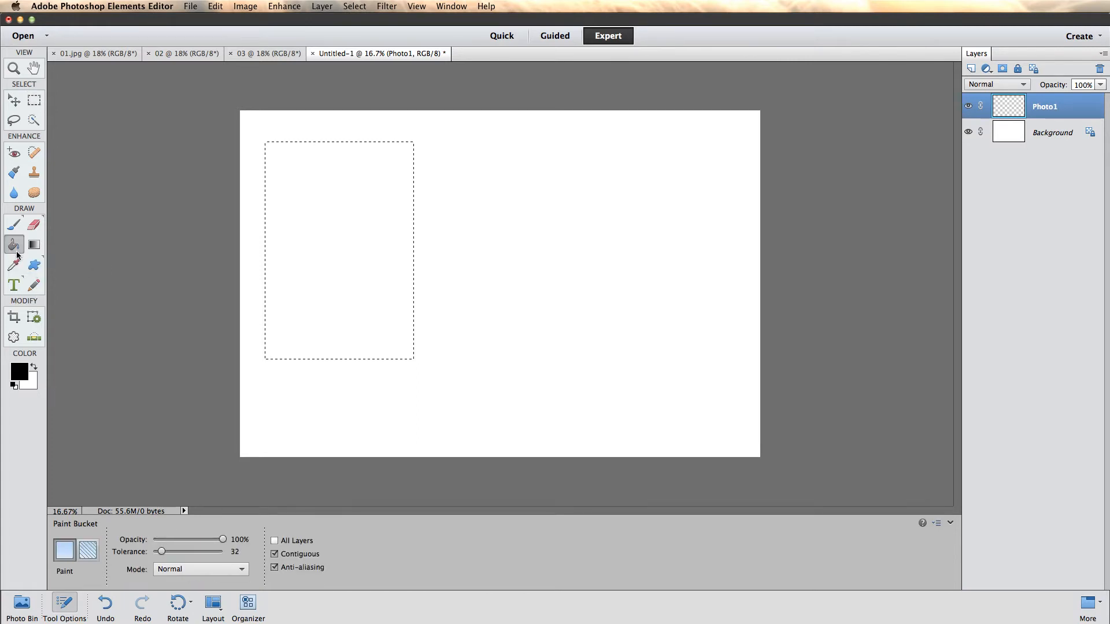
{"action": "left_click", "coordinate": [361, 239]}
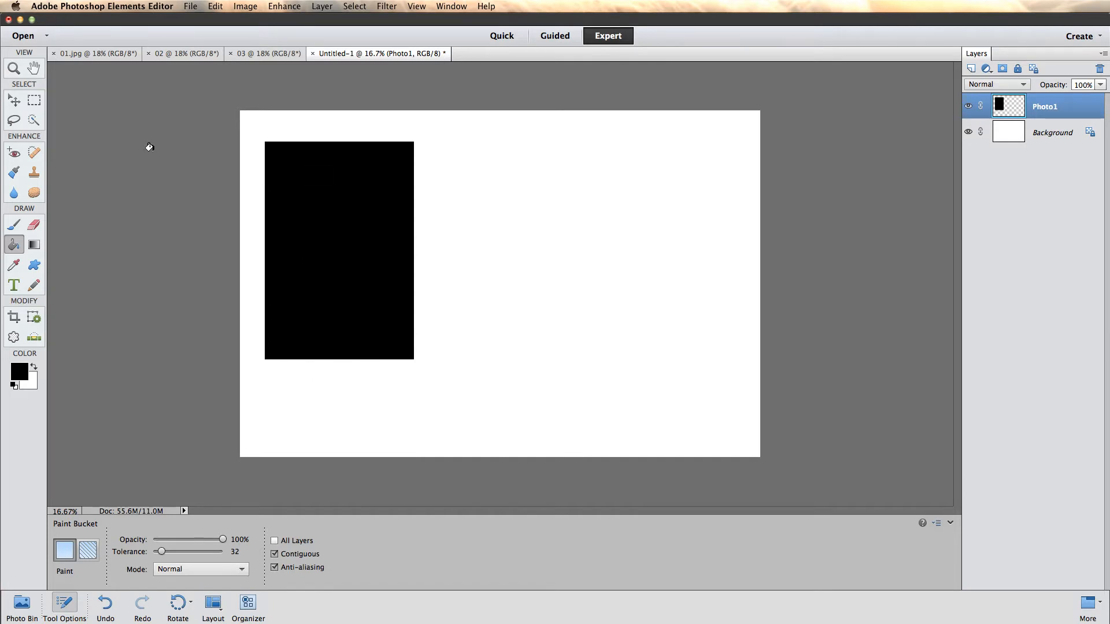
{"action": "left_click", "coordinate": [15, 101]}
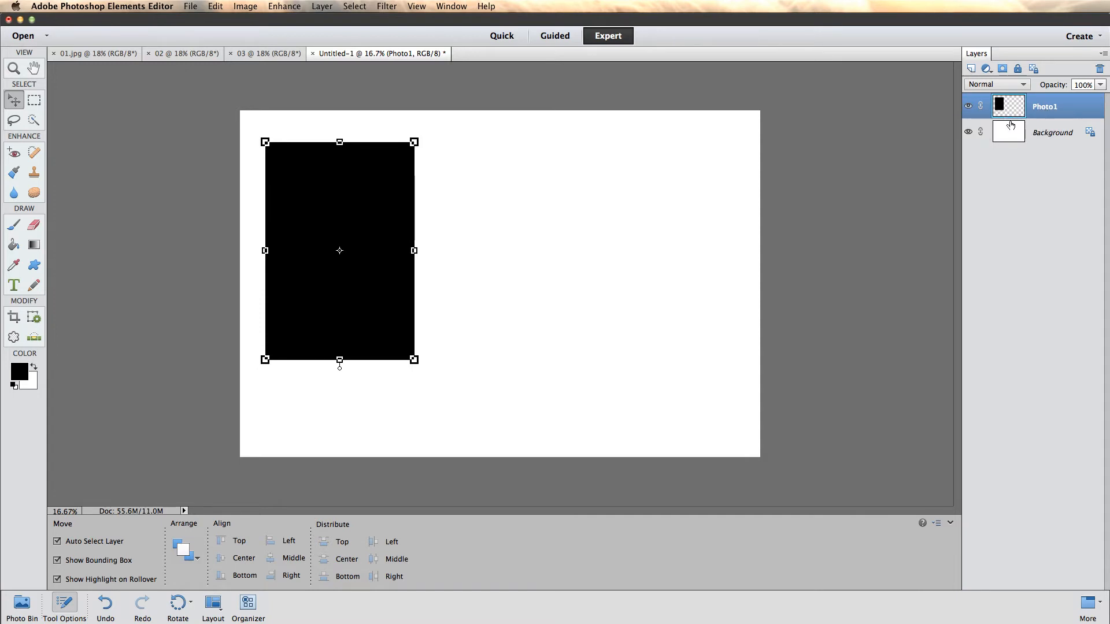
{"action": "left_click_drag", "start_coordinate": [376, 310], "coordinate": [383, 303]}
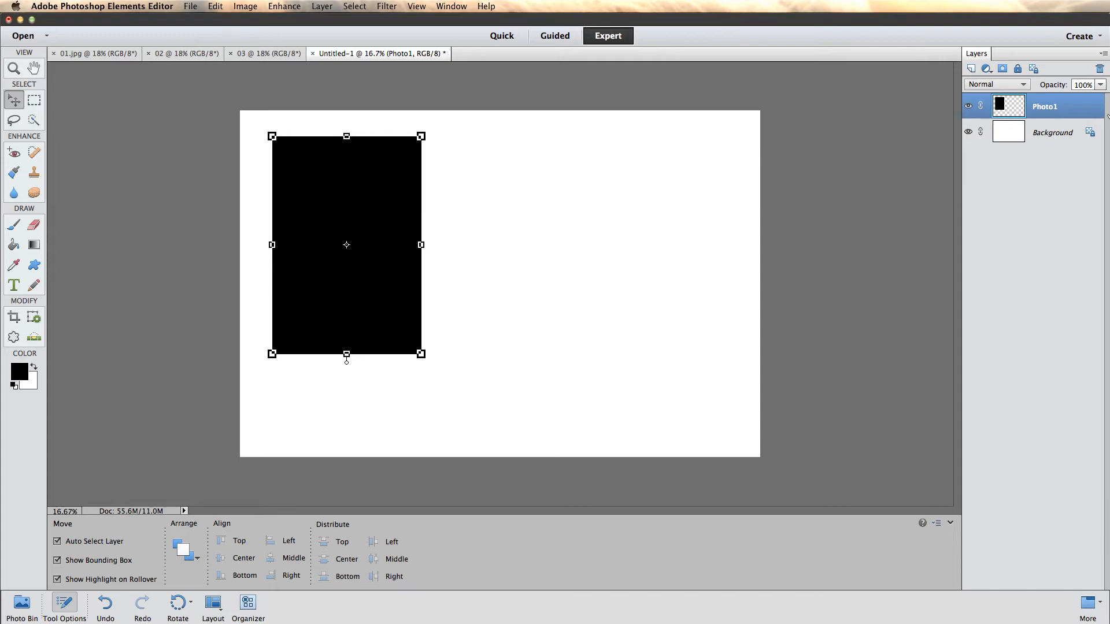
- Duplicate the Photo1 layer as Photo2 and move the copy beside the first rectangle, level with it
{"action": "right_click", "coordinate": [1042, 110]}
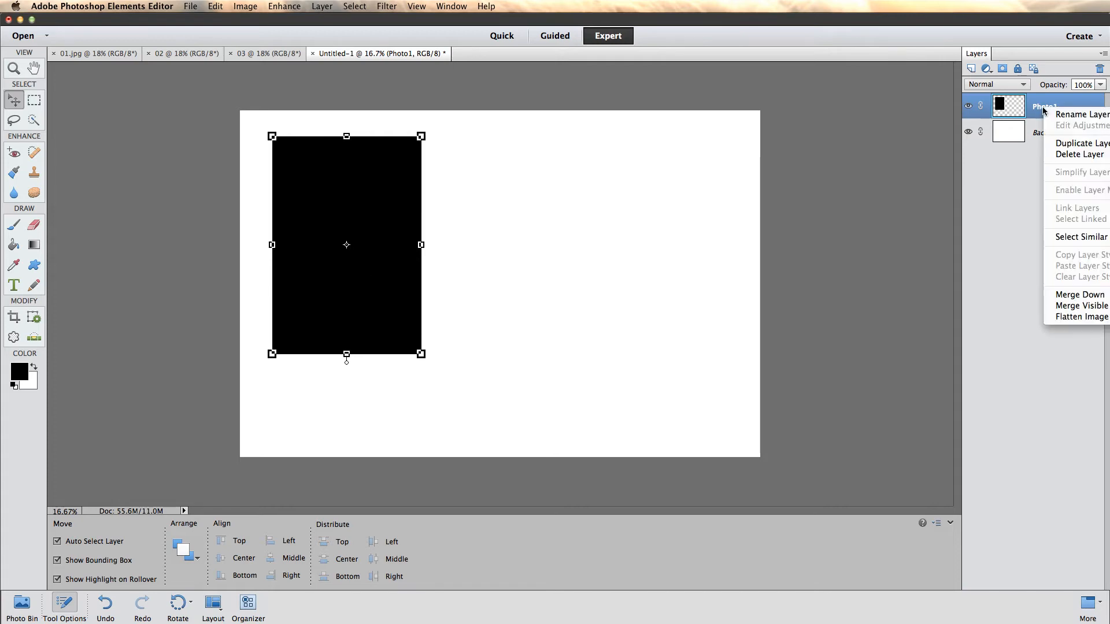
{"action": "left_click", "coordinate": [1069, 149]}
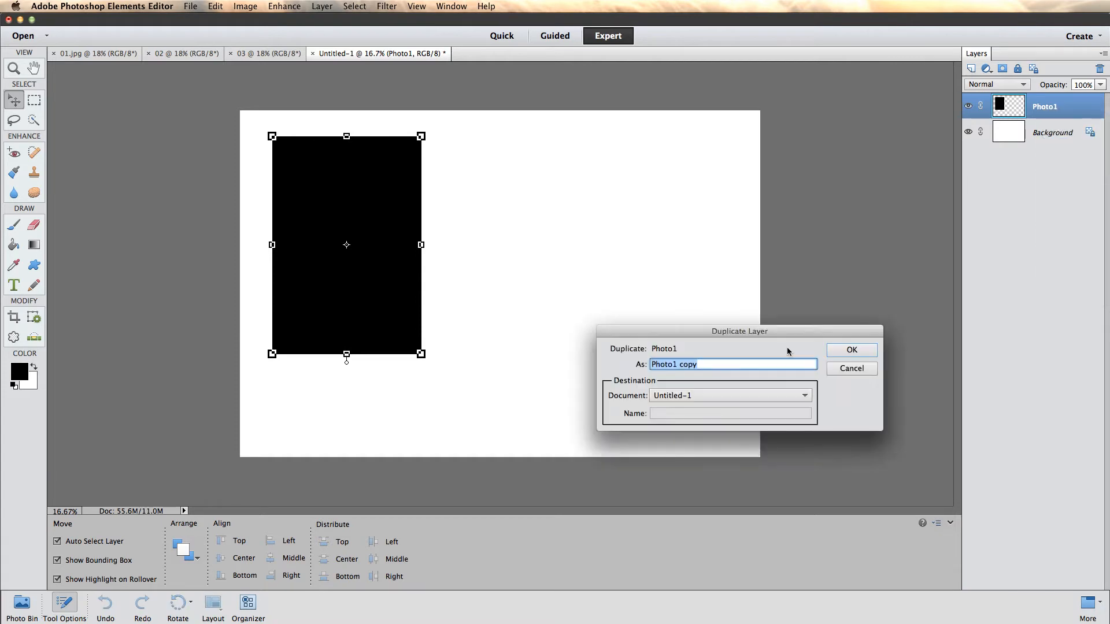
{"action": "left_click_drag", "start_coordinate": [727, 362], "coordinate": [673, 363]}
{"action": "type", "text": "2"}
{"action": "left_click", "coordinate": [851, 349]}
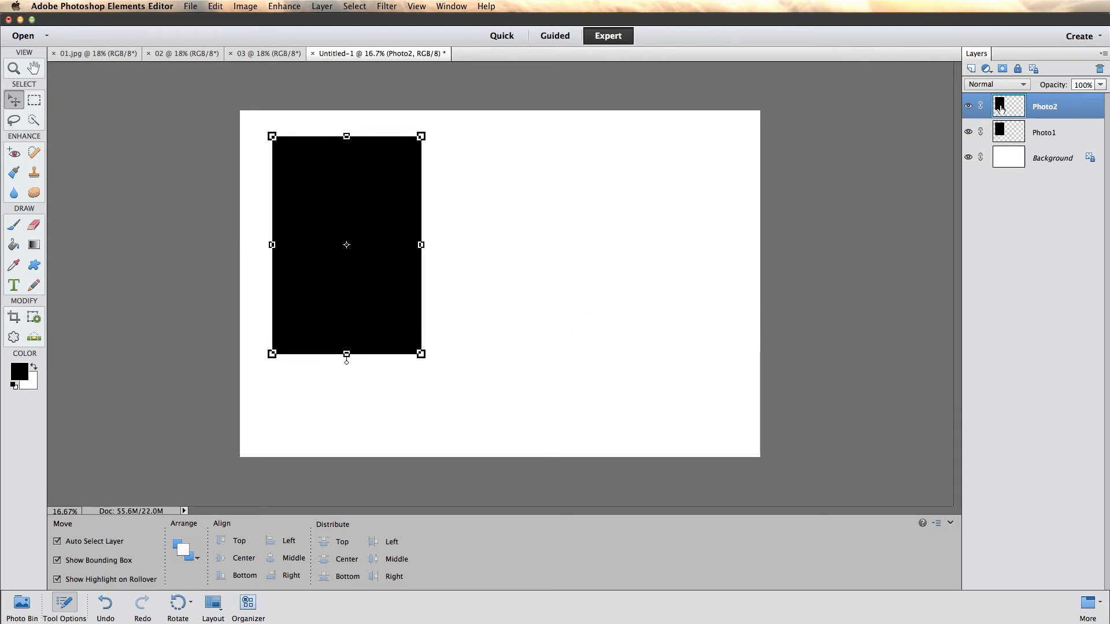
{"action": "left_click_drag", "start_coordinate": [342, 179], "coordinate": [515, 178]}
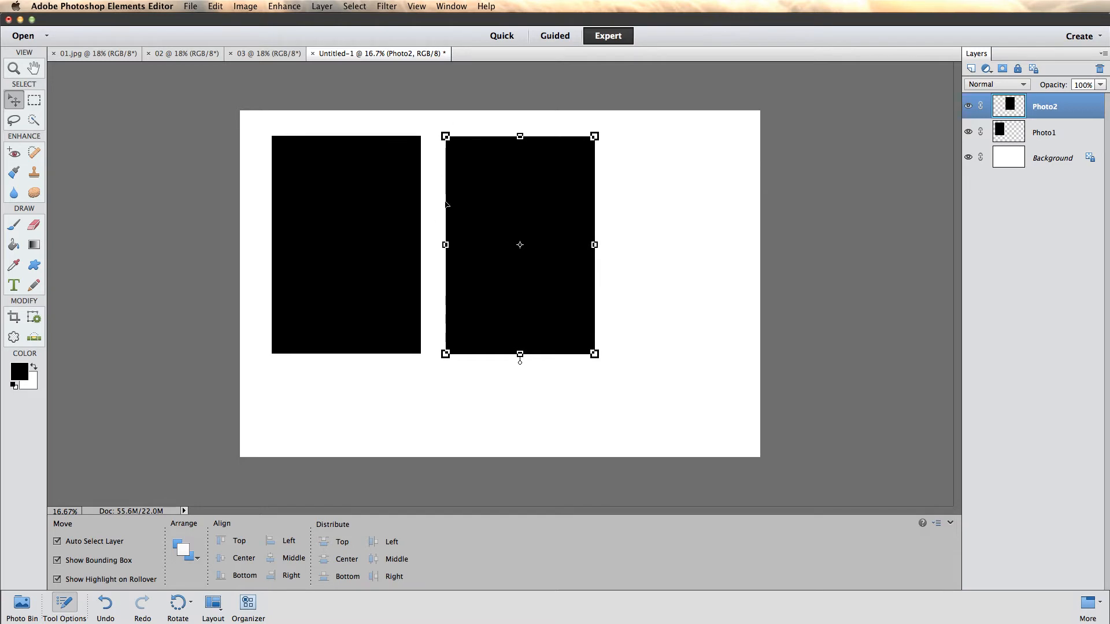
- Duplicate the Photo2 layer as Photo3 and place the copy near the canvas's right edge, level with the others
{"action": "right_click", "coordinate": [1044, 108]}
{"action": "left_click", "coordinate": [1075, 141]}
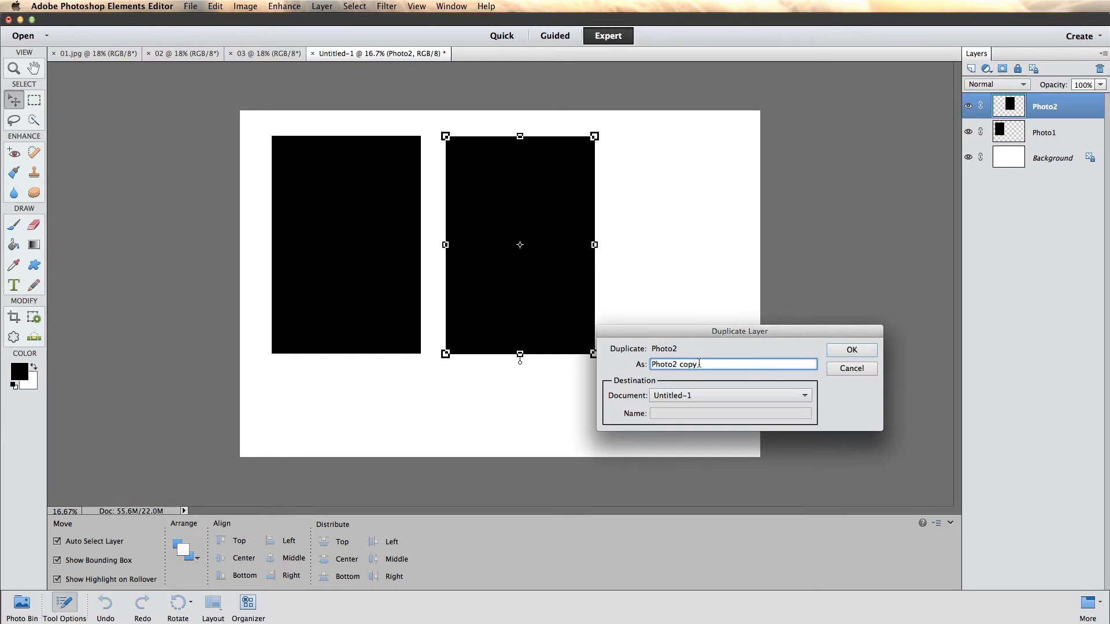
{"action": "left_click_drag", "start_coordinate": [702, 364], "coordinate": [671, 364]}
{"action": "type", "text": "3"}
{"action": "left_click", "coordinate": [850, 350]}
{"action": "left_click_drag", "start_coordinate": [524, 316], "coordinate": [685, 316]}
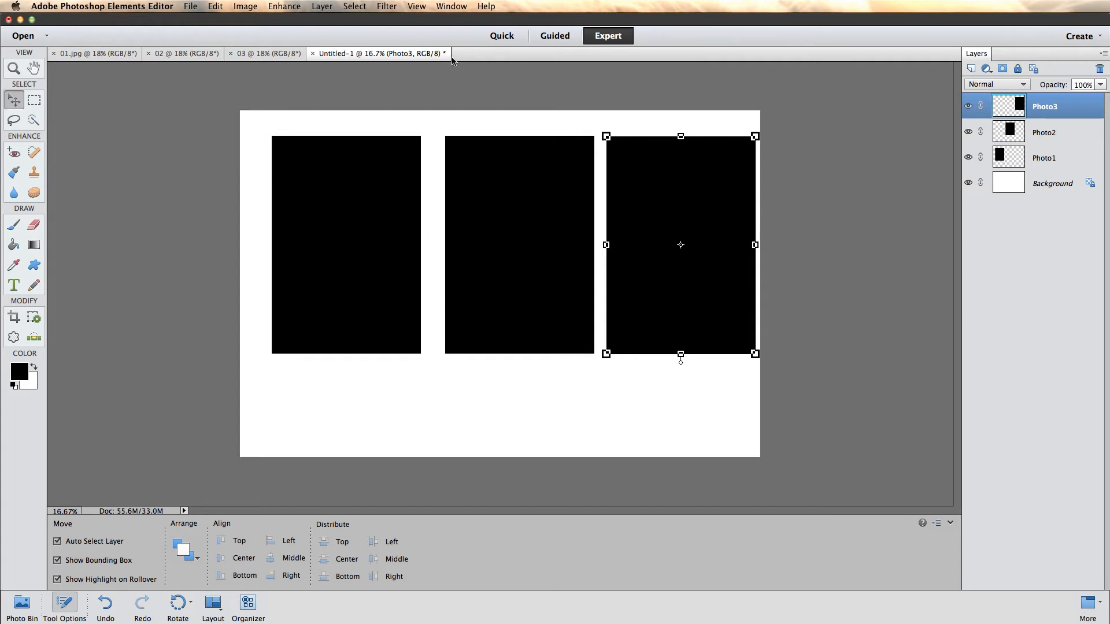
- Select the three black rectangles, centre the group across the canvas and distribute their horizontal middles evenly
{"action": "left_click_drag", "start_coordinate": [219, 92], "coordinate": [775, 400]}
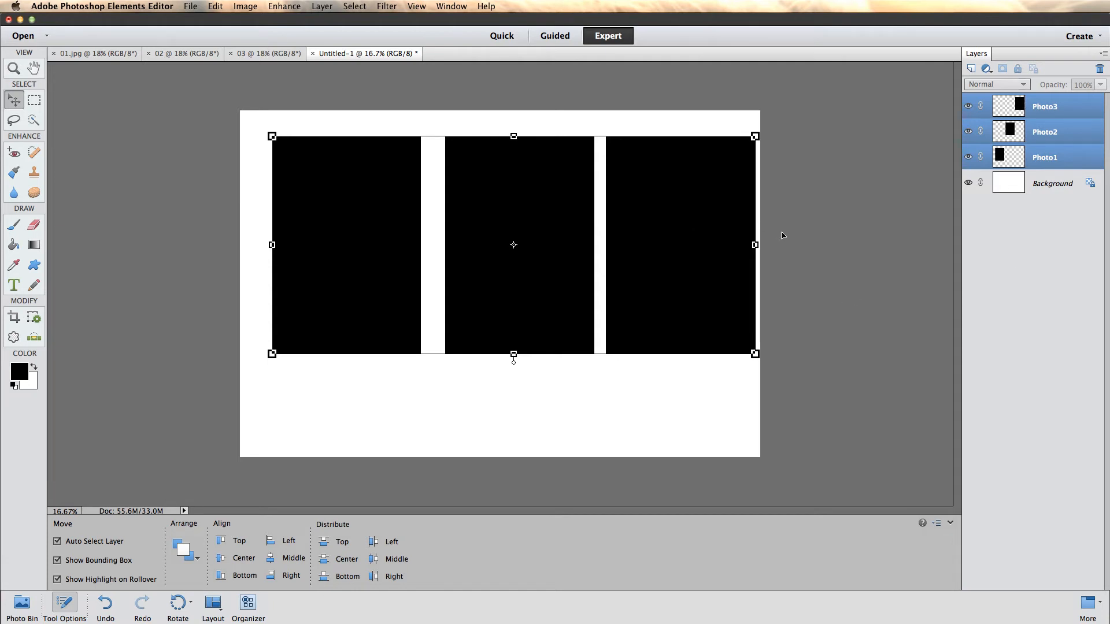
{"action": "left_click_drag", "start_coordinate": [702, 216], "coordinate": [687, 223]}
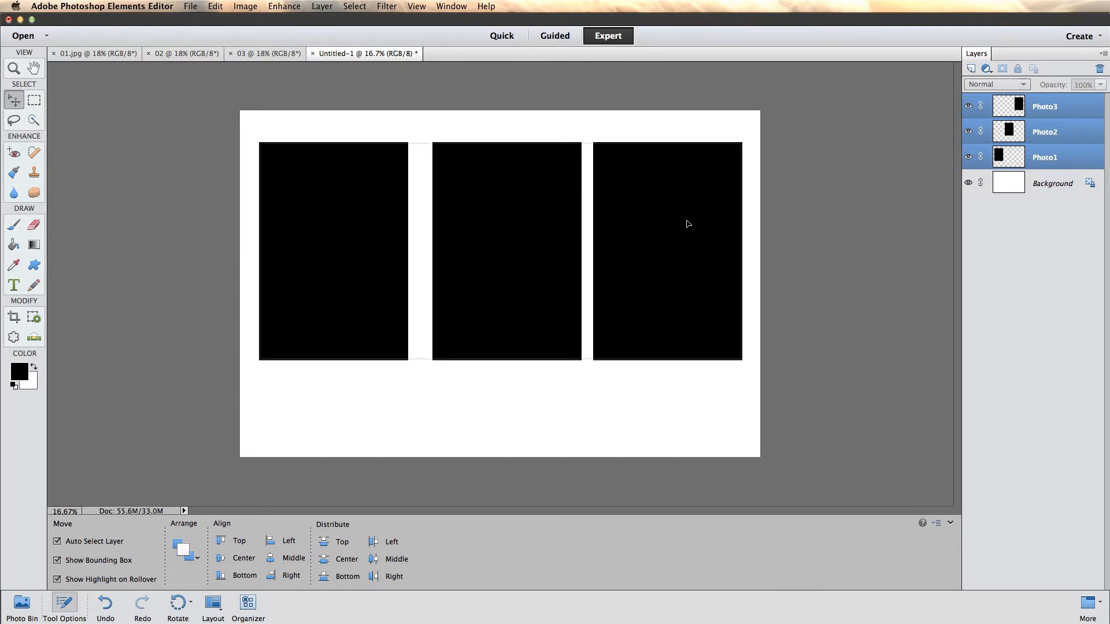
{"action": "left_click_drag", "start_coordinate": [688, 223], "coordinate": [686, 226]}
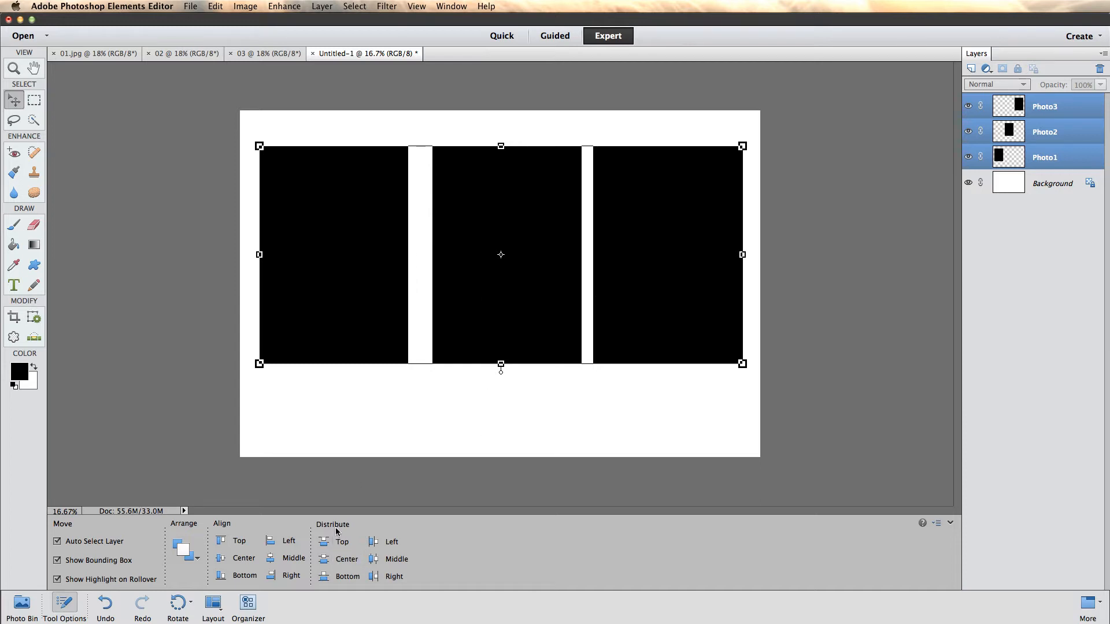
{"action": "left_click", "coordinate": [372, 561]}
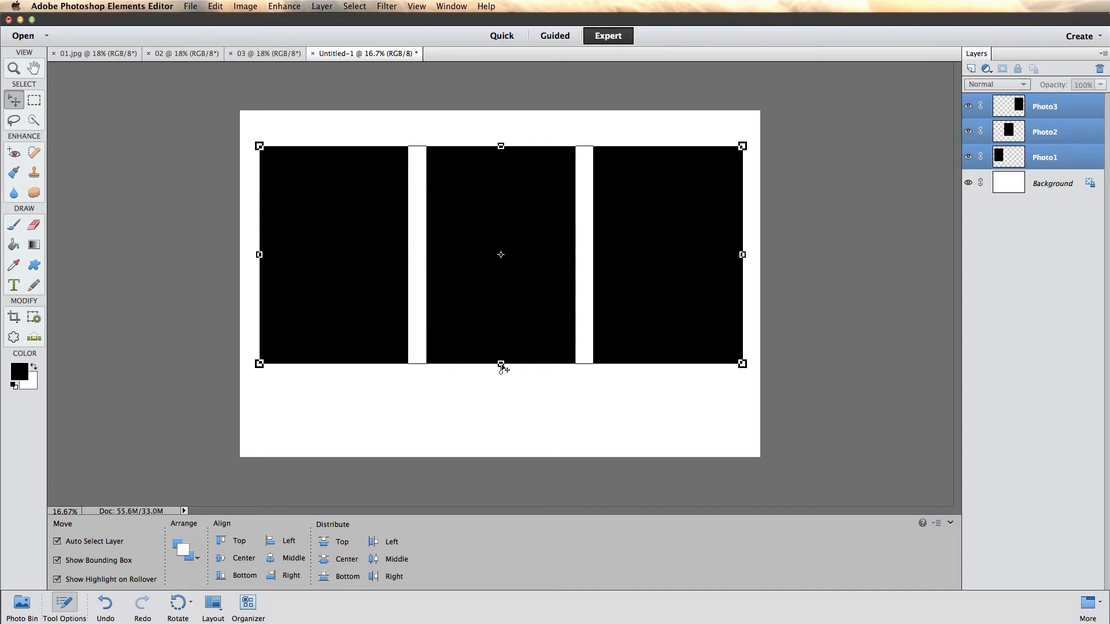
- Stretch the three rectangles to about 110.88% height, move them slightly up and deselect them
{"action": "left_click_drag", "start_coordinate": [502, 364], "coordinate": [501, 387]}
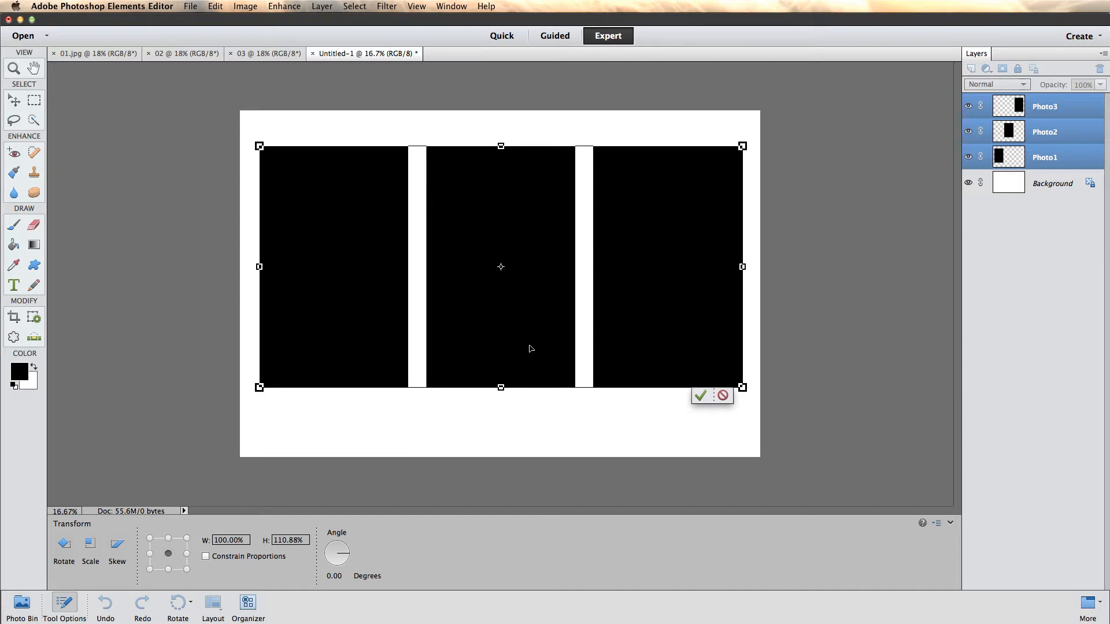
{"action": "key", "text": "Return"}
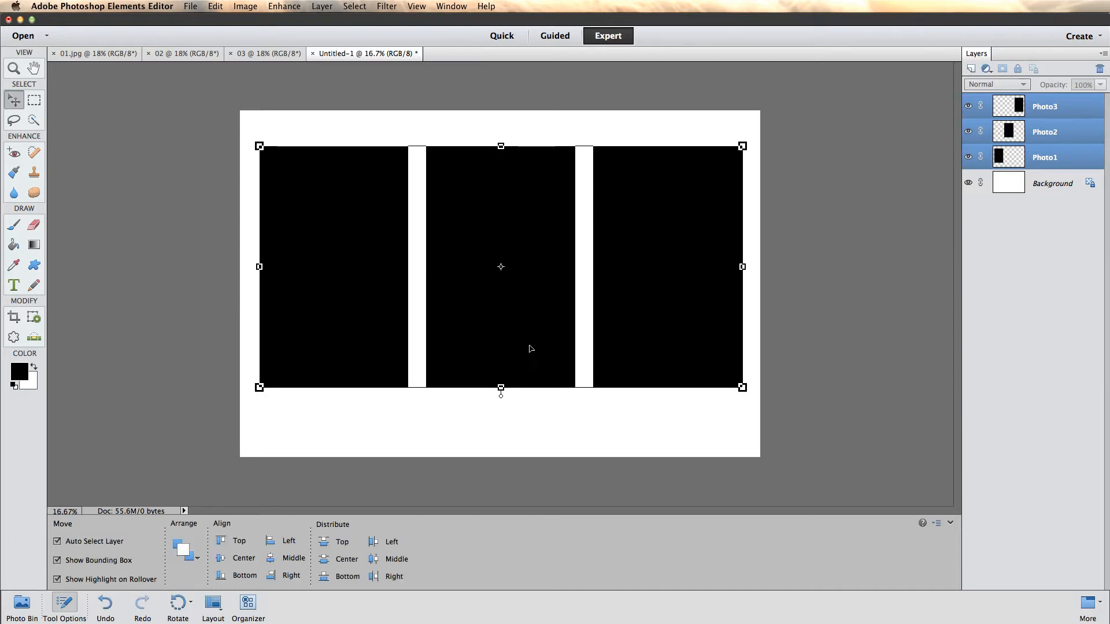
{"action": "left_click_drag", "start_coordinate": [533, 348], "coordinate": [532, 340]}
{"action": "left_click", "coordinate": [560, 412]}
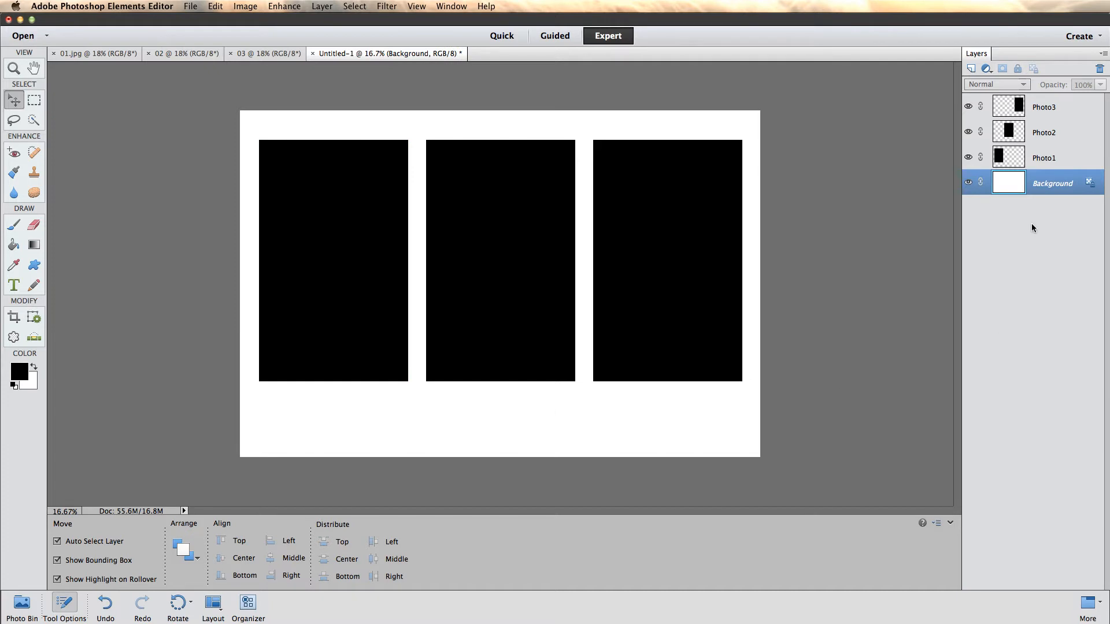
- Select the Photo1 layer and bring the photo 01.jpg into the storyboard template directly above it
{"action": "left_click", "coordinate": [1046, 163]}
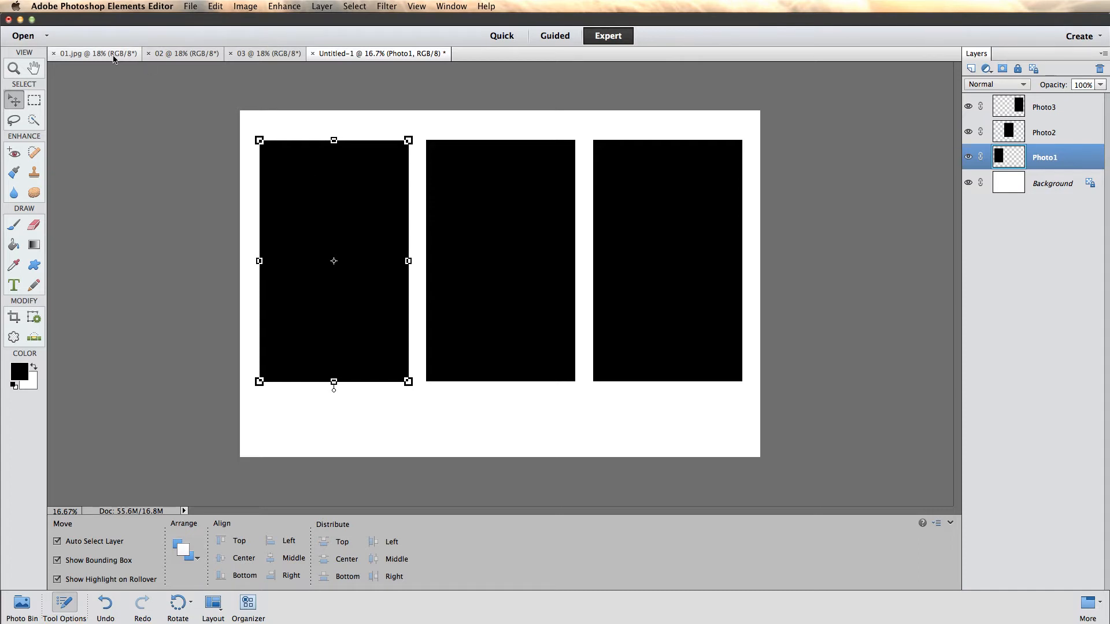
{"action": "left_click", "coordinate": [89, 58]}
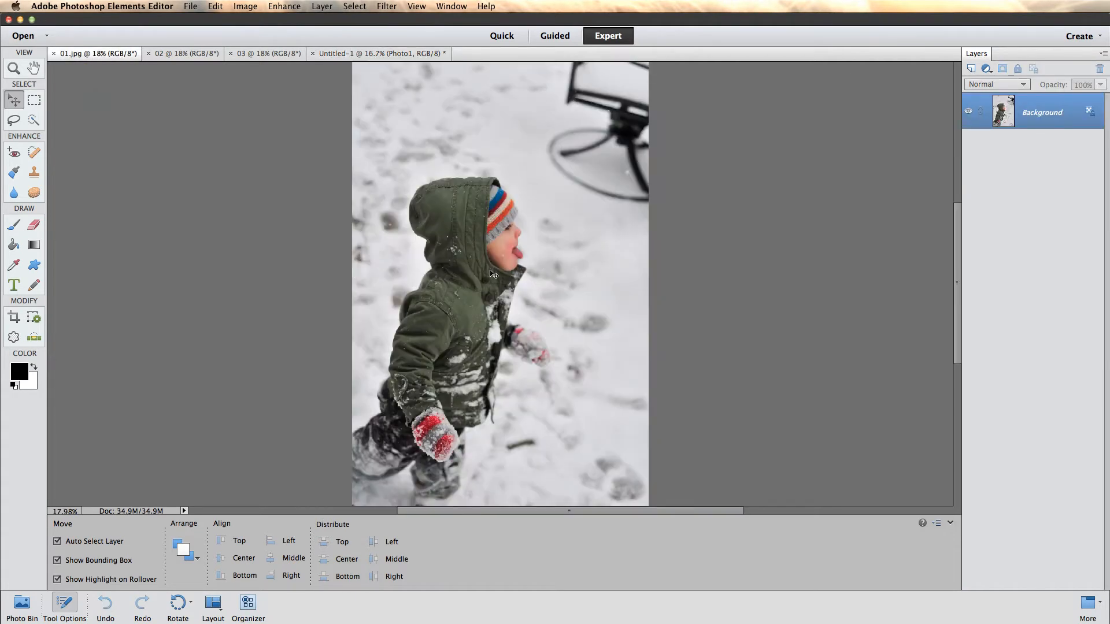
{"action": "left_click", "coordinate": [176, 55]}
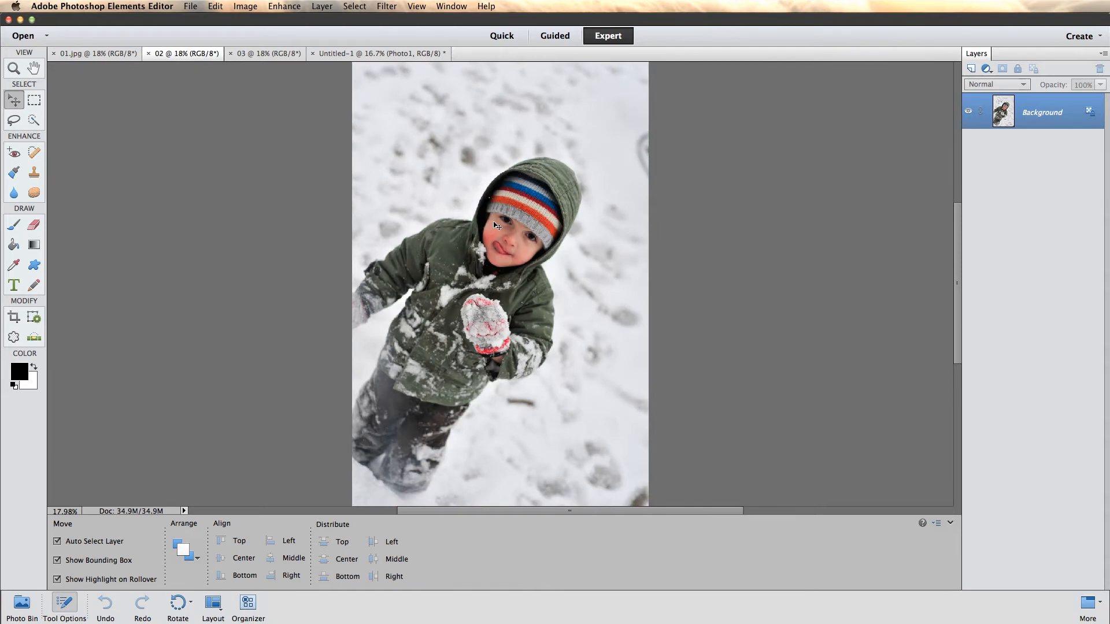
{"action": "left_click", "coordinate": [267, 55]}
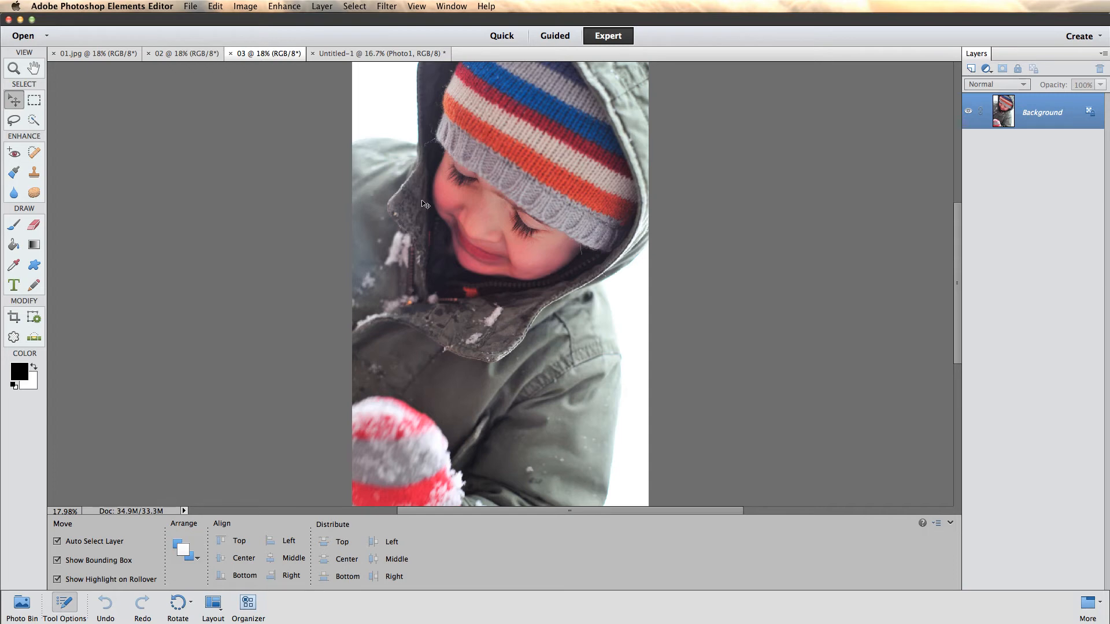
{"action": "left_click", "coordinate": [90, 55]}
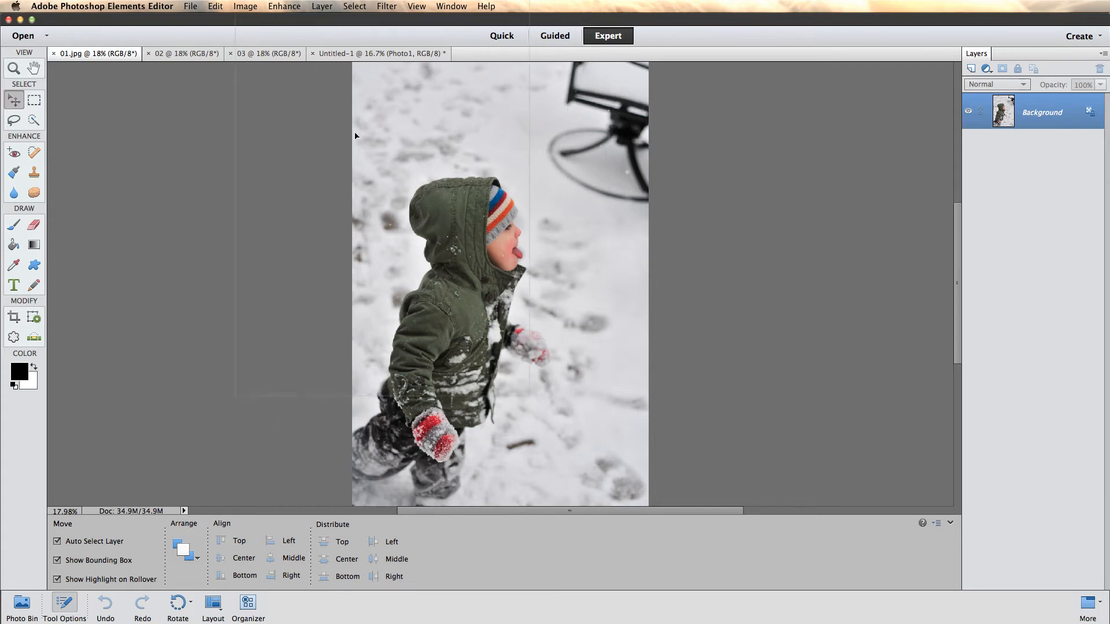
{"action": "left_click", "coordinate": [337, 54]}
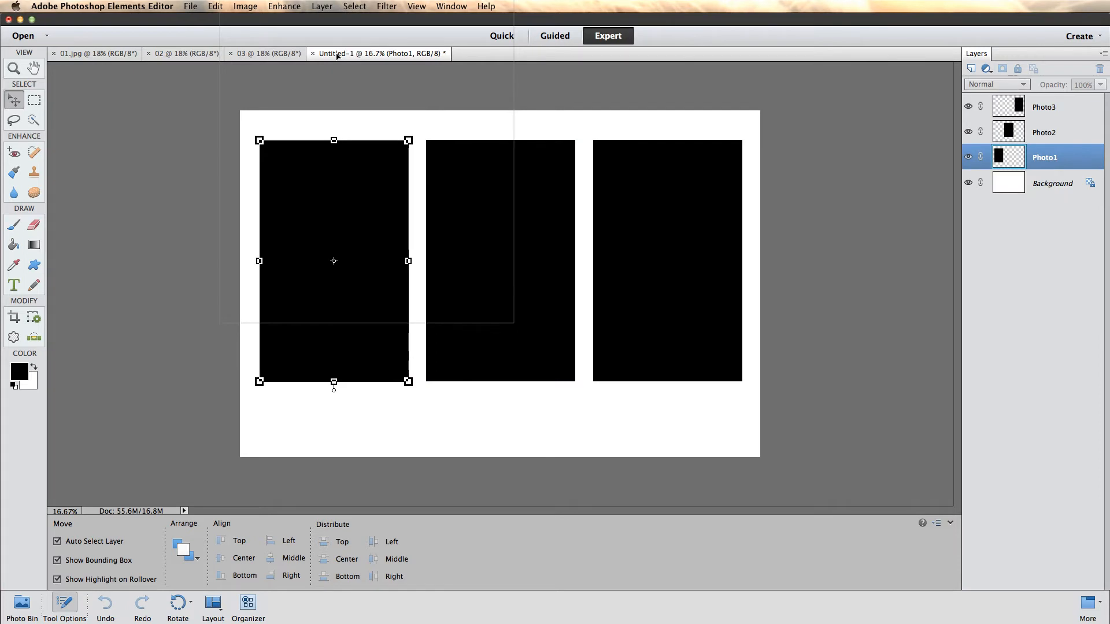
{"action": "left_click_drag", "start_coordinate": [337, 56], "coordinate": [338, 206]}
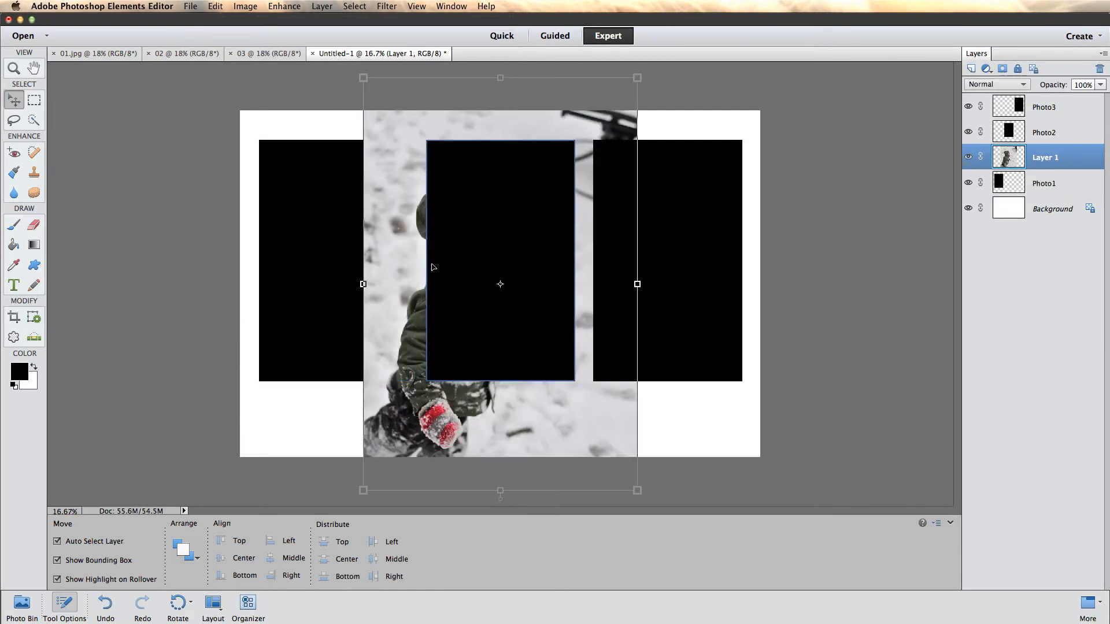
- Position the new photo over the first rectangle with rollover highlighting turned off, and clip it to the Photo1 layer
{"action": "left_click_drag", "start_coordinate": [398, 127], "coordinate": [283, 140]}
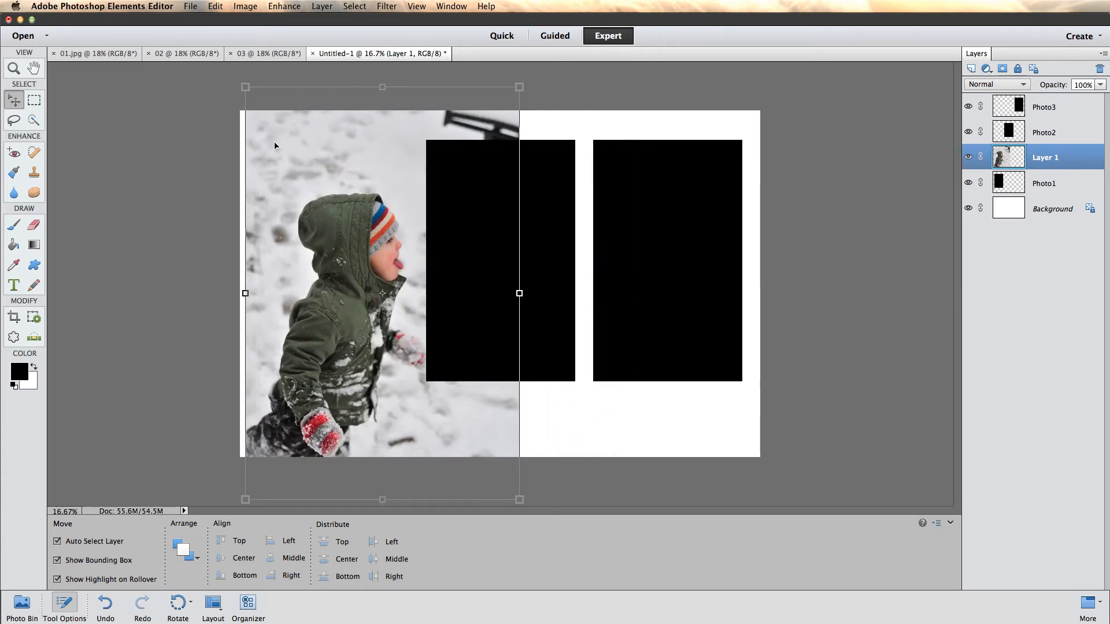
{"action": "left_click", "coordinate": [57, 579]}
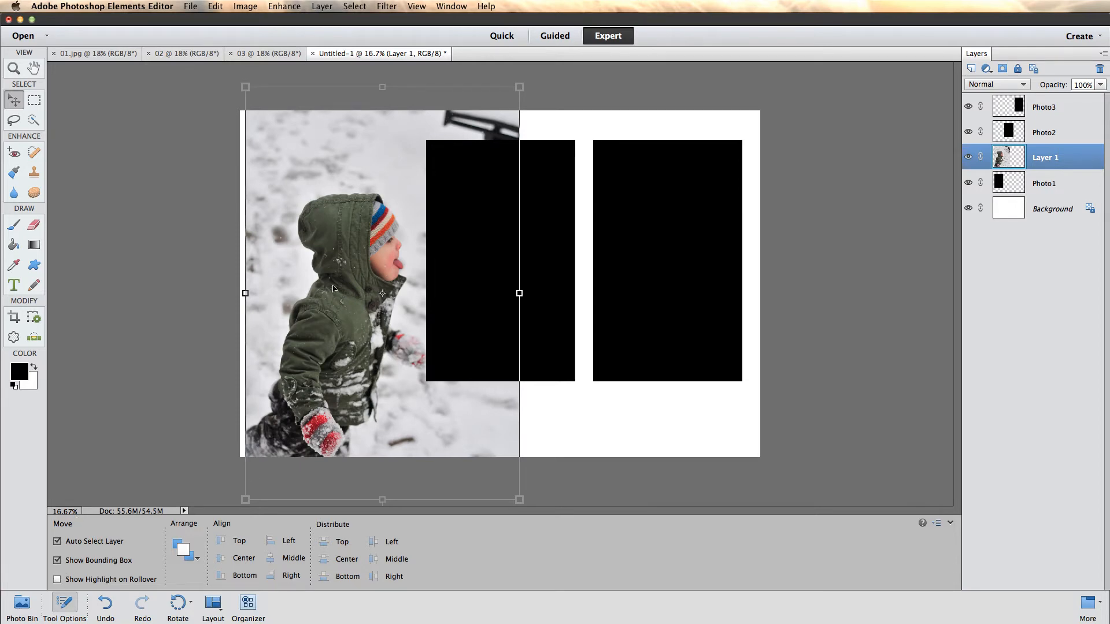
{"action": "left_click_drag", "start_coordinate": [345, 173], "coordinate": [320, 124]}
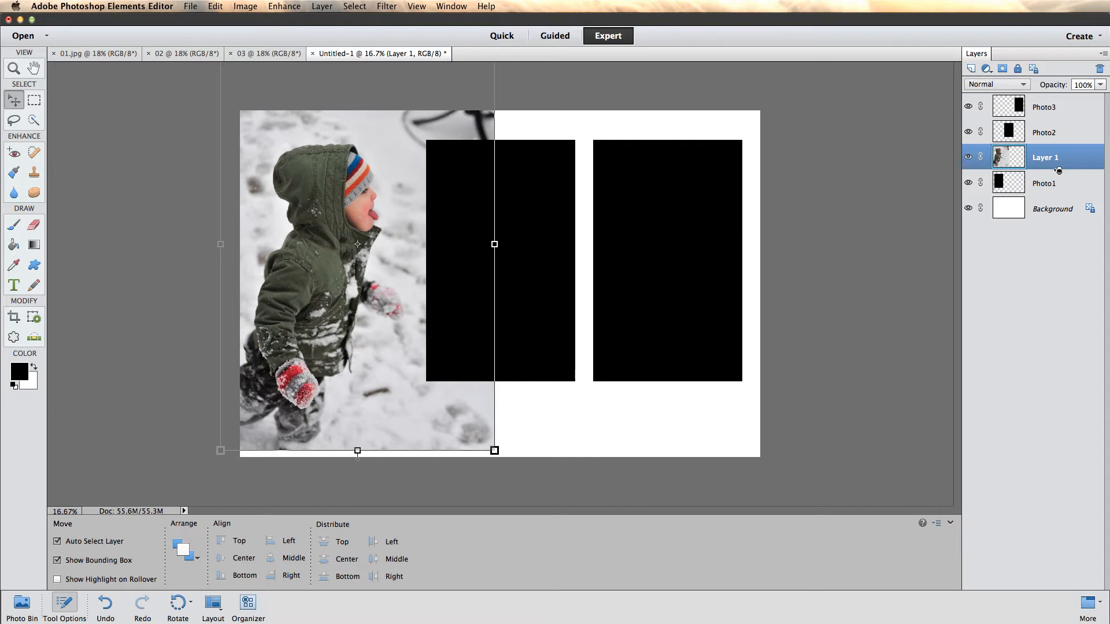
{"action": "left_click", "coordinate": [1058, 170], "text": "alt"}
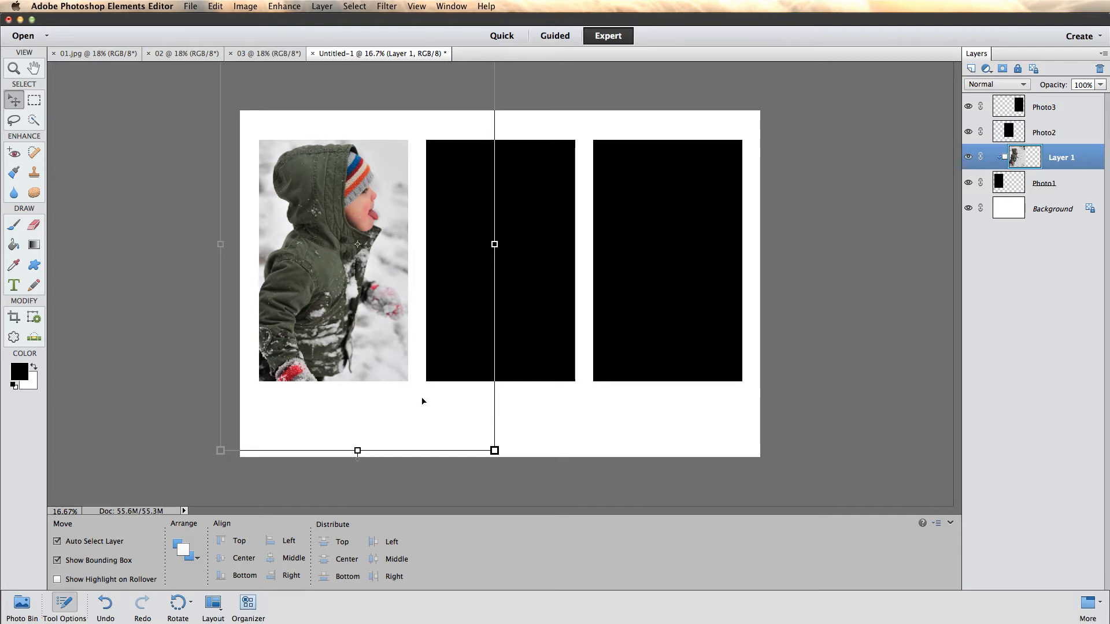
- Scale the clipped Layer 1 photo to about 87.12%, rotate it about -5.33 degrees and frame the child in the first placeholder
{"action": "left_click", "coordinate": [494, 450]}
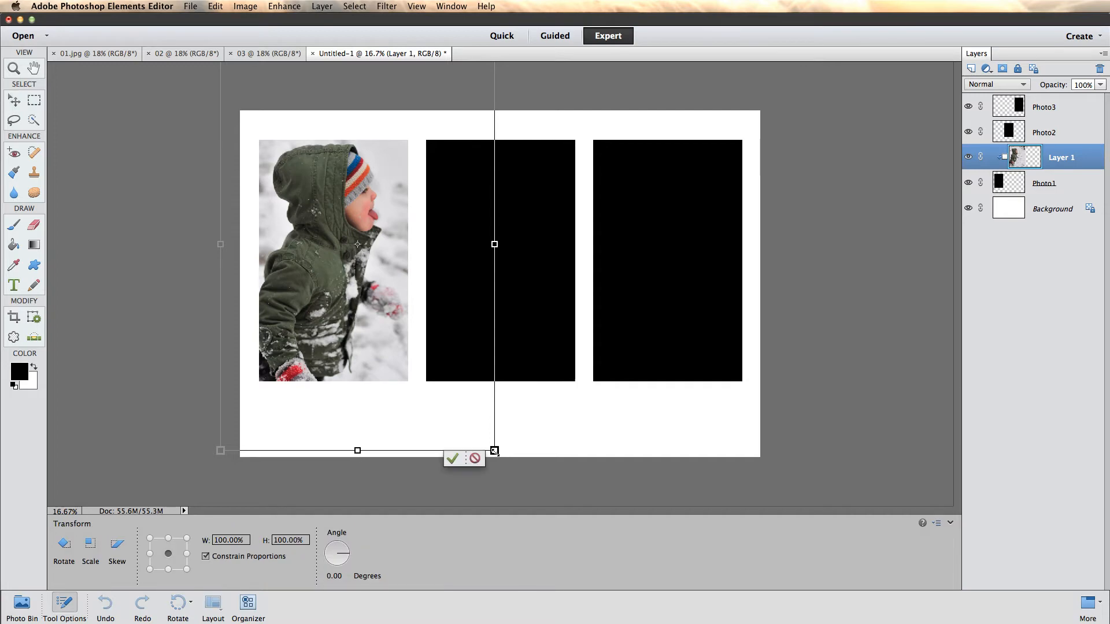
{"action": "left_click_drag", "start_coordinate": [494, 450], "coordinate": [450, 423]}
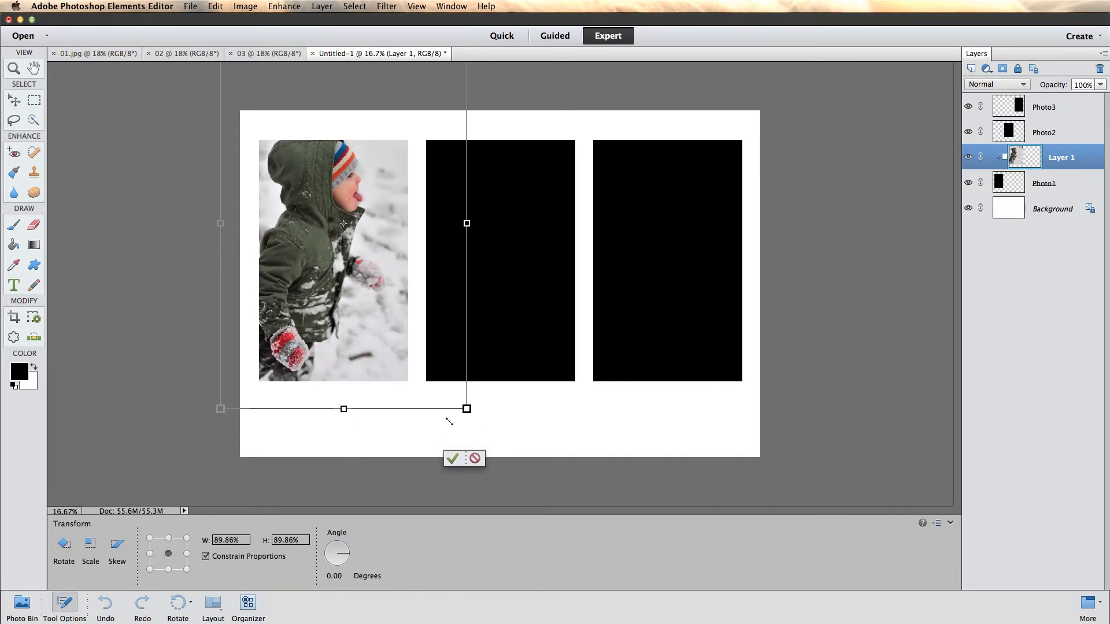
{"action": "left_click_drag", "start_coordinate": [308, 165], "coordinate": [312, 184]}
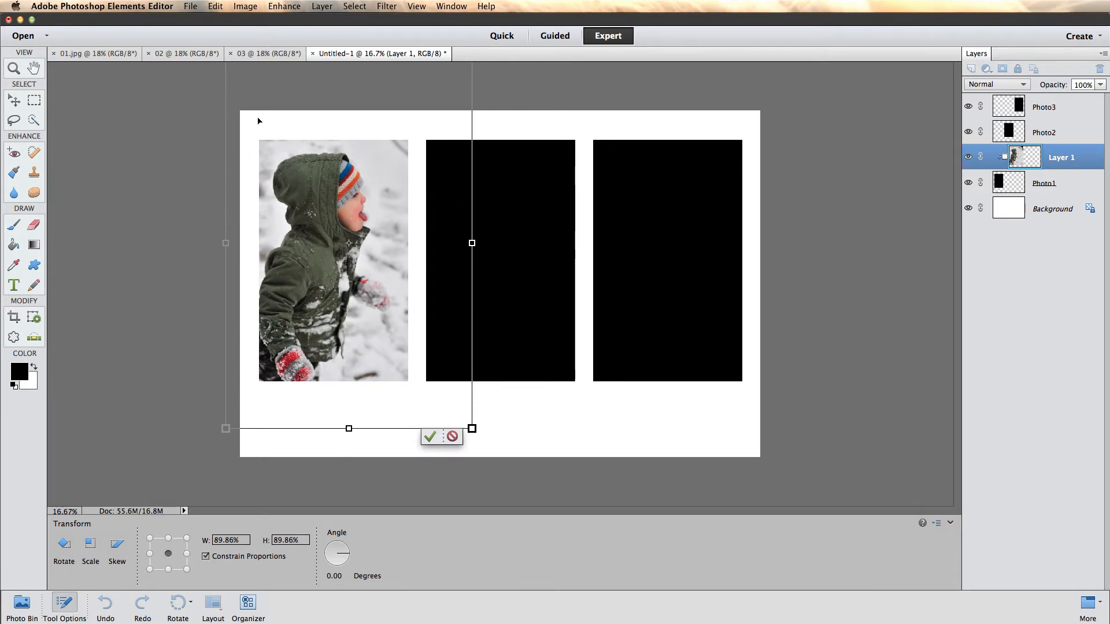
{"action": "left_click_drag", "start_coordinate": [258, 111], "coordinate": [263, 123]}
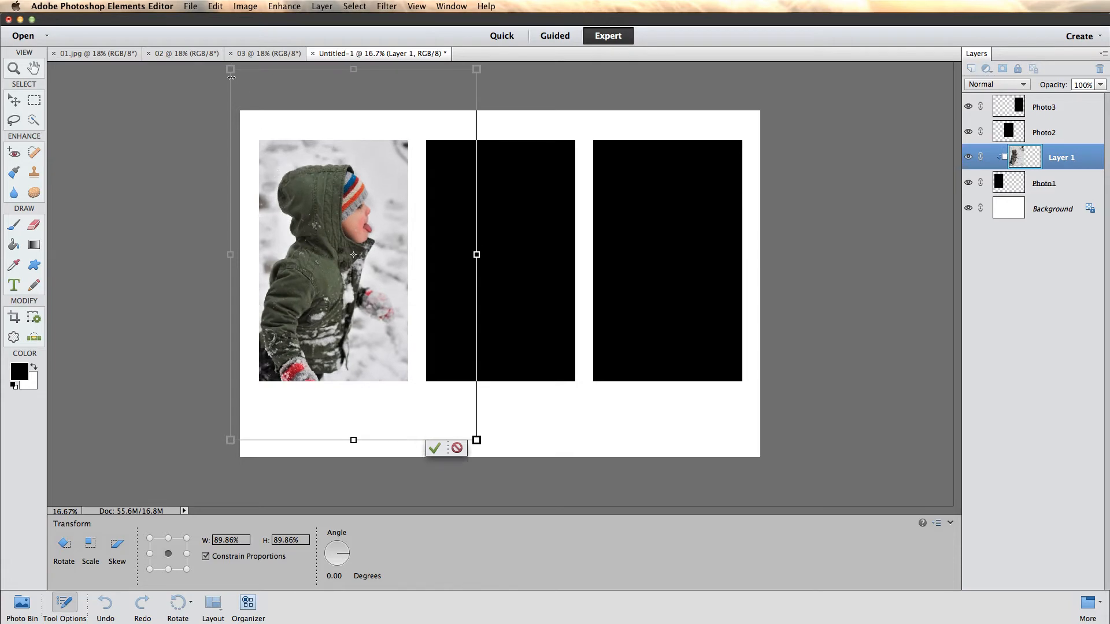
{"action": "left_click_drag", "start_coordinate": [230, 69], "coordinate": [237, 79]}
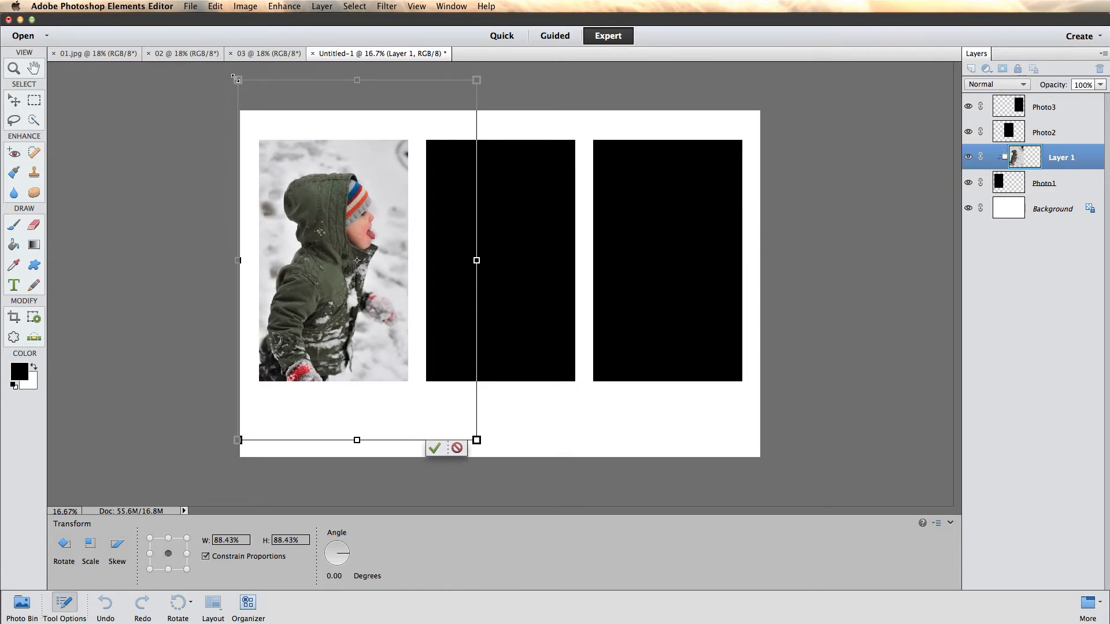
{"action": "left_click_drag", "start_coordinate": [300, 284], "coordinate": [288, 258]}
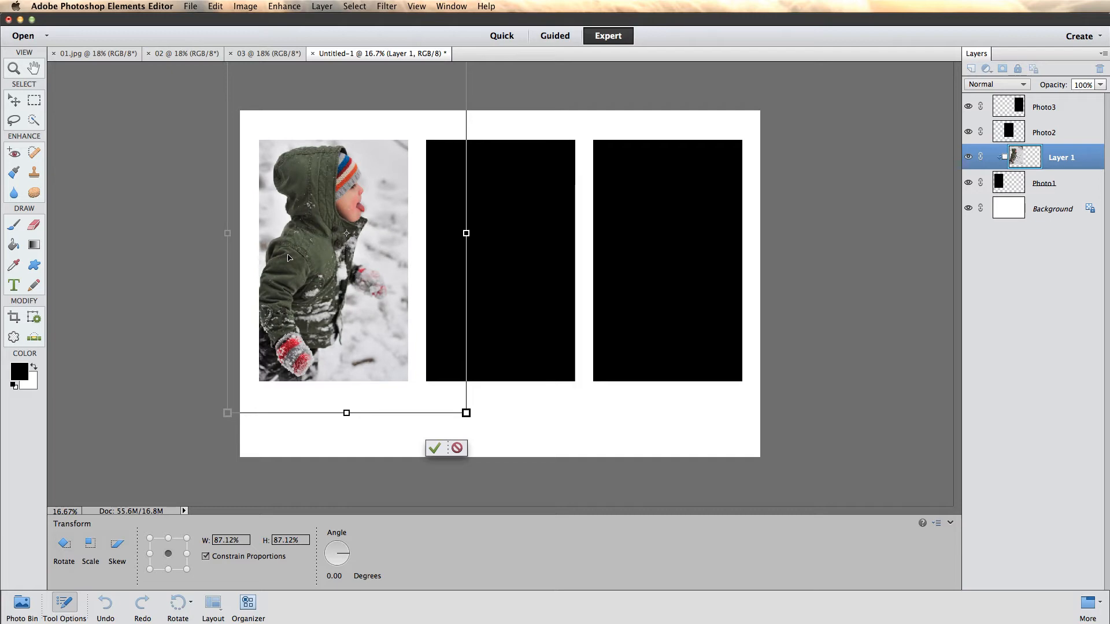
{"action": "left_click_drag", "start_coordinate": [289, 258], "coordinate": [285, 258]}
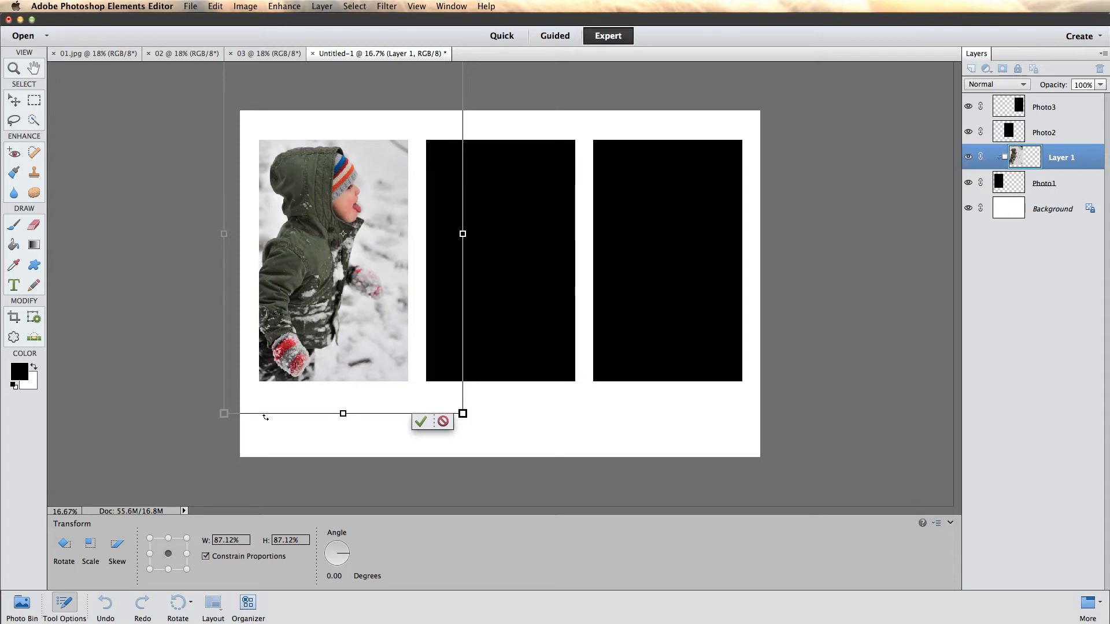
{"action": "left_click_drag", "start_coordinate": [208, 426], "coordinate": [229, 432]}
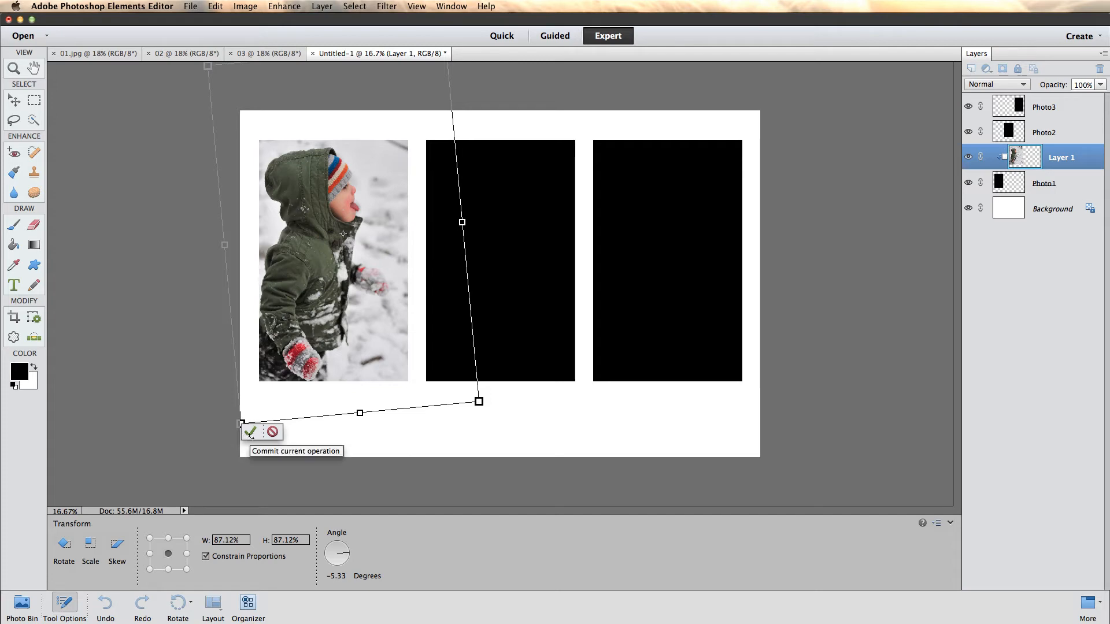
{"action": "left_click", "coordinate": [249, 437]}
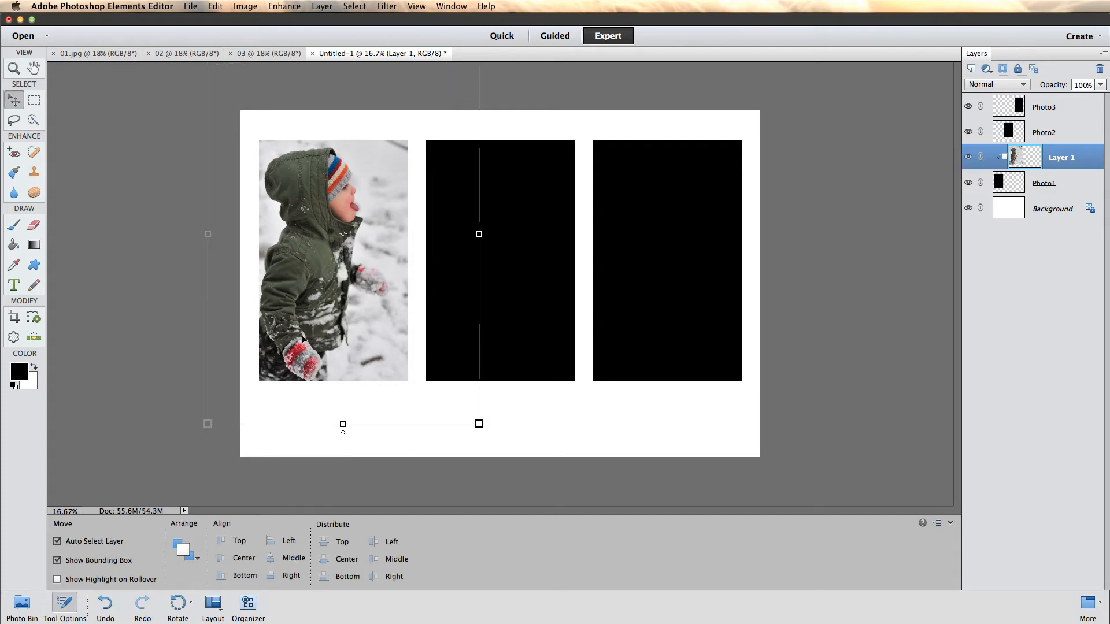
- Select the Photo2 layer and paste the close-up photo 03 into the storyboard template directly above it
{"action": "left_click", "coordinate": [525, 288]}
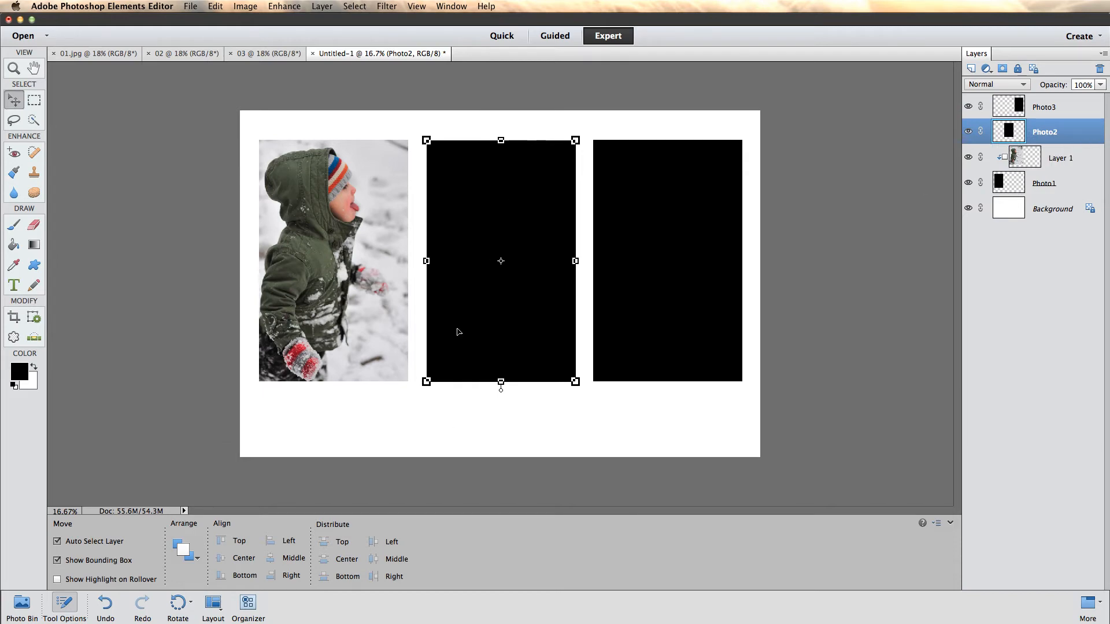
{"action": "left_click", "coordinate": [169, 53]}
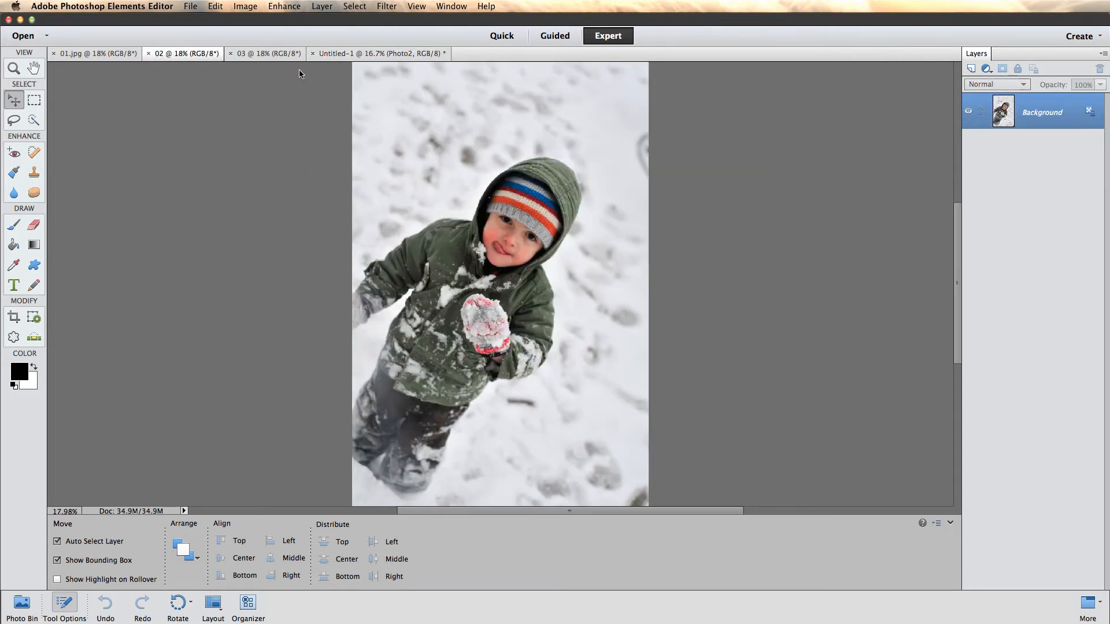
{"action": "left_click", "coordinate": [271, 54]}
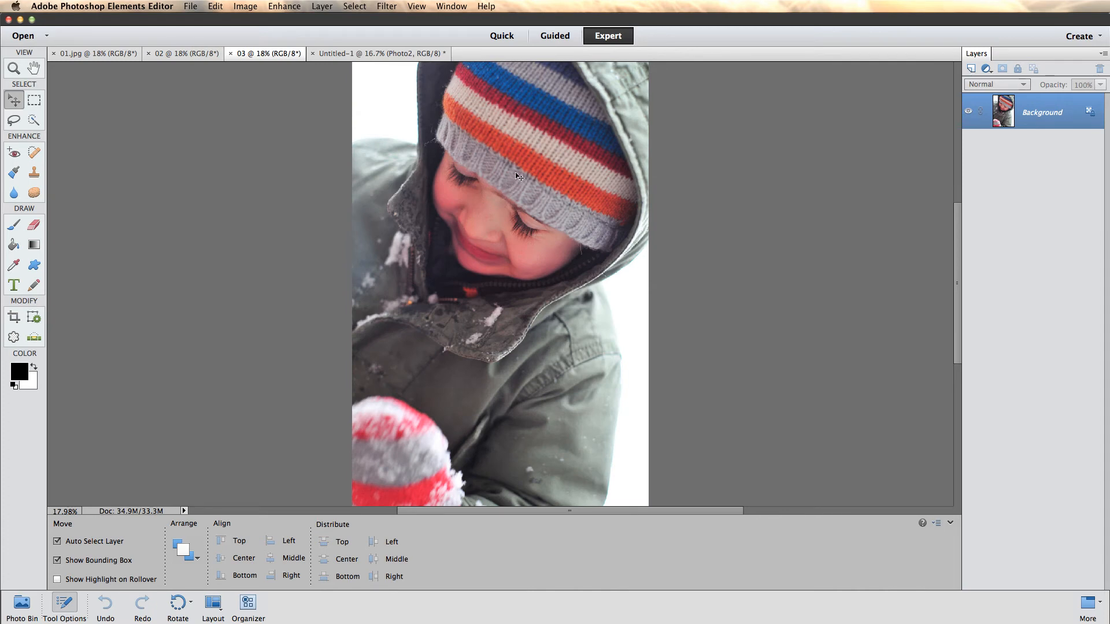
{"action": "left_click", "coordinate": [397, 52]}
{"action": "key", "text": "super+v"}
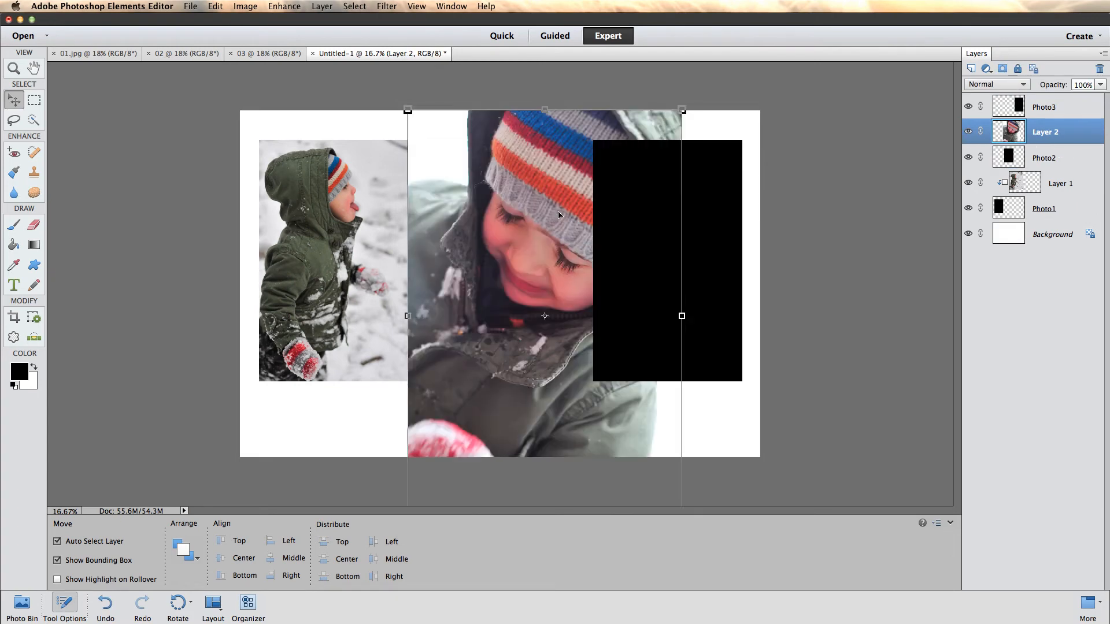
- Position the close-up photo over the middle rectangle and clip it to the Photo2 layer
{"action": "left_click_drag", "start_coordinate": [557, 215], "coordinate": [496, 200]}
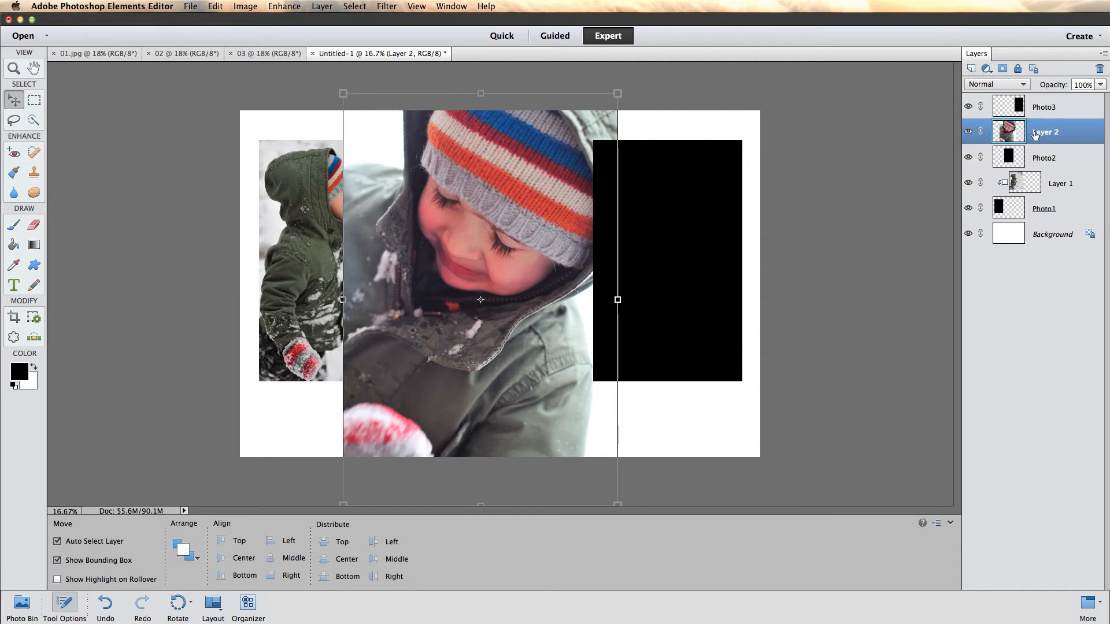
{"action": "left_click", "coordinate": [1063, 144], "text": "alt"}
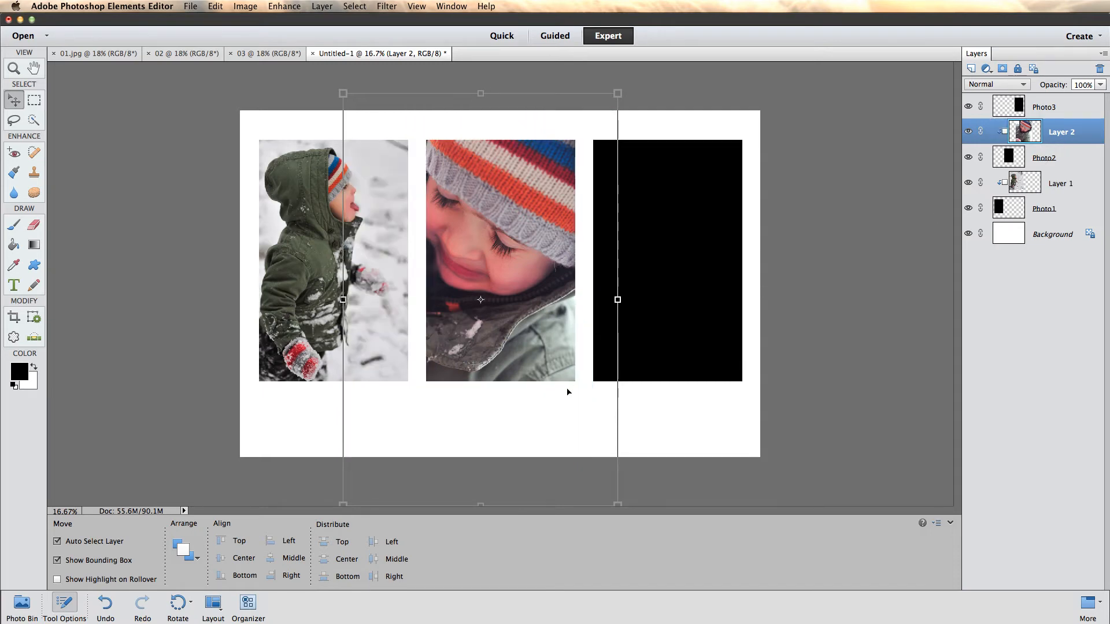
- Scale the clipped close-up photo to 97.55% and reposition it so the child's face sits within the middle placeholder
{"action": "left_click_drag", "start_coordinate": [501, 328], "coordinate": [534, 322]}
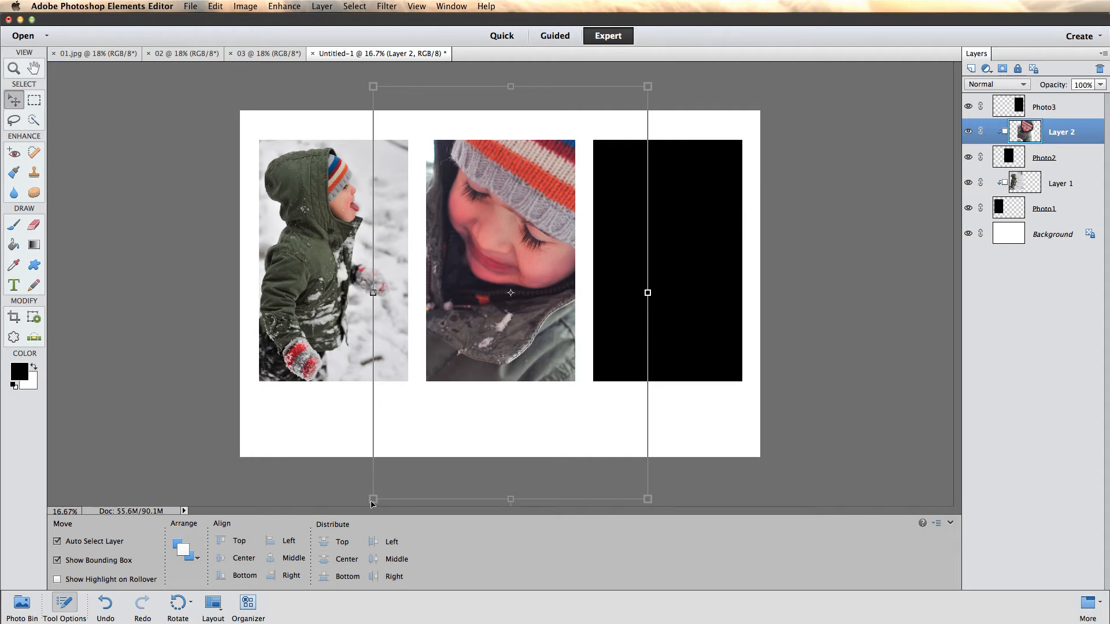
{"action": "left_click_drag", "start_coordinate": [373, 500], "coordinate": [384, 491]}
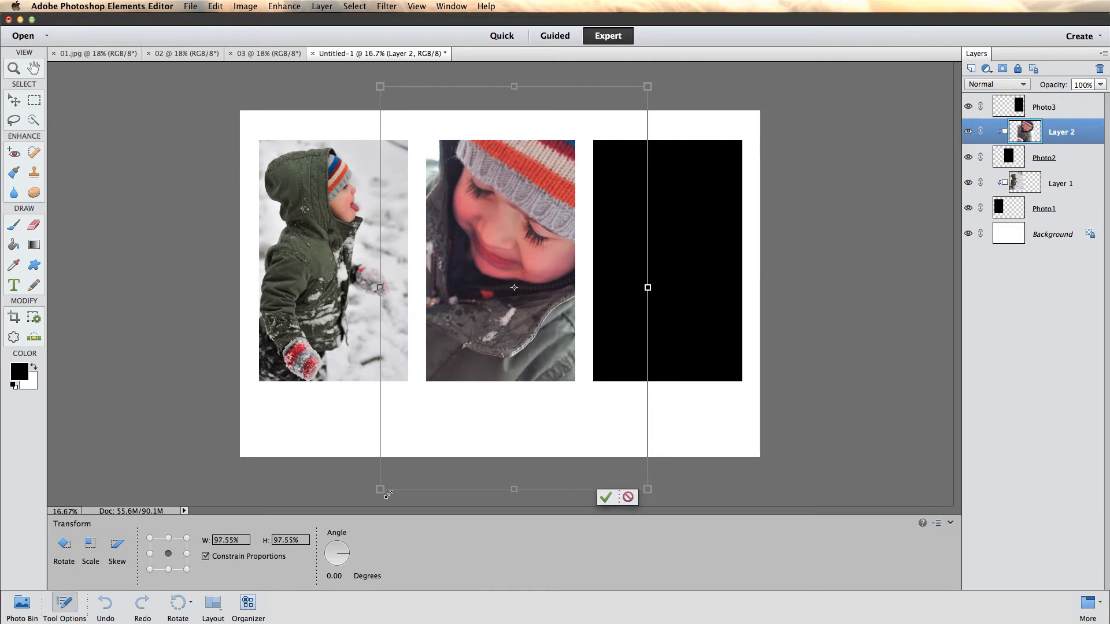
{"action": "left_click_drag", "start_coordinate": [477, 367], "coordinate": [475, 368]}
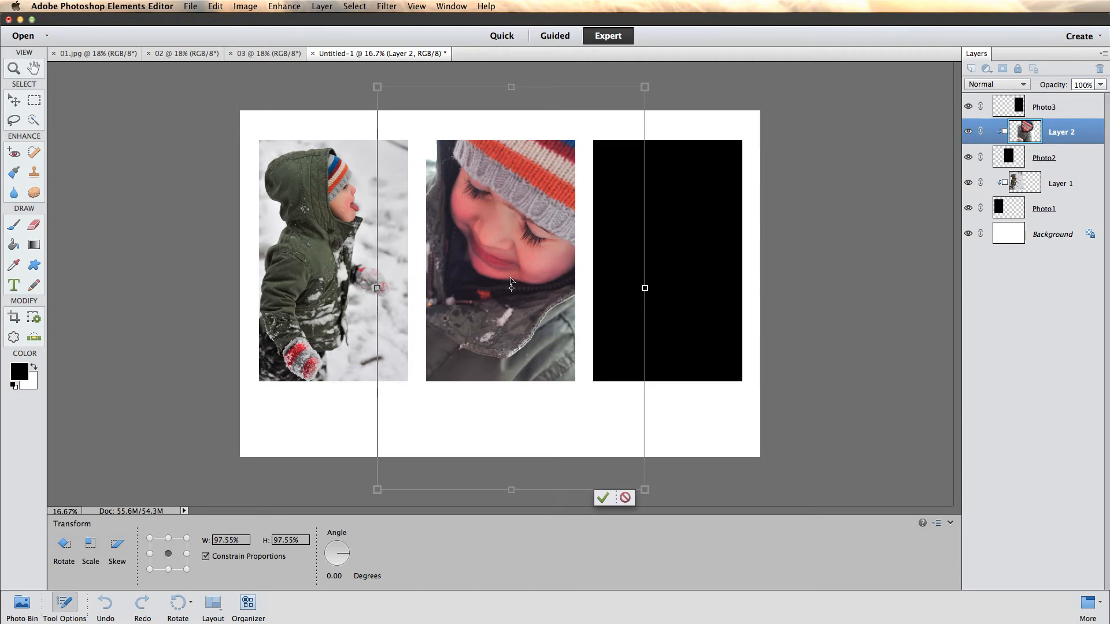
{"action": "key", "text": "Return"}
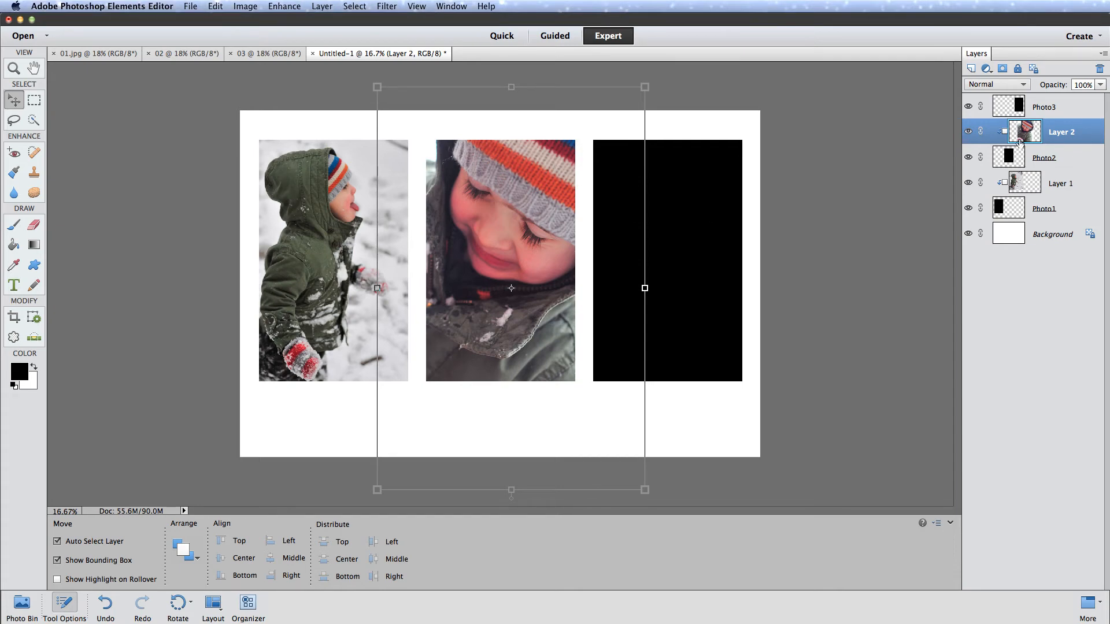
- Bring photo 02 into the storyboard directly above the Photo3 layer and clip it to that layer
{"action": "left_click", "coordinate": [1049, 108]}
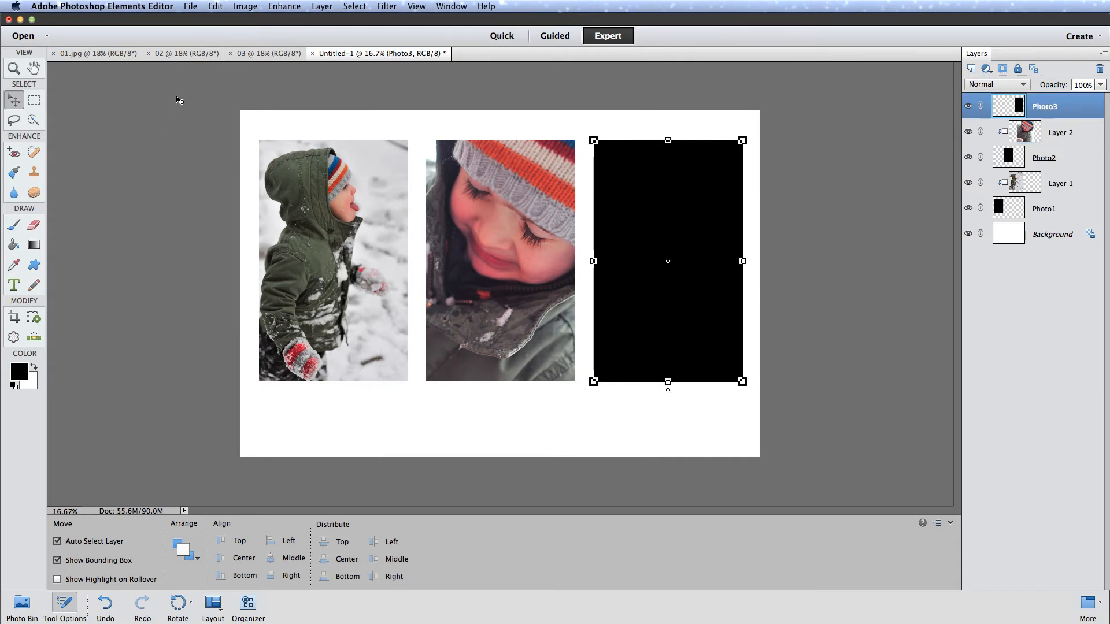
{"action": "left_click", "coordinate": [242, 56]}
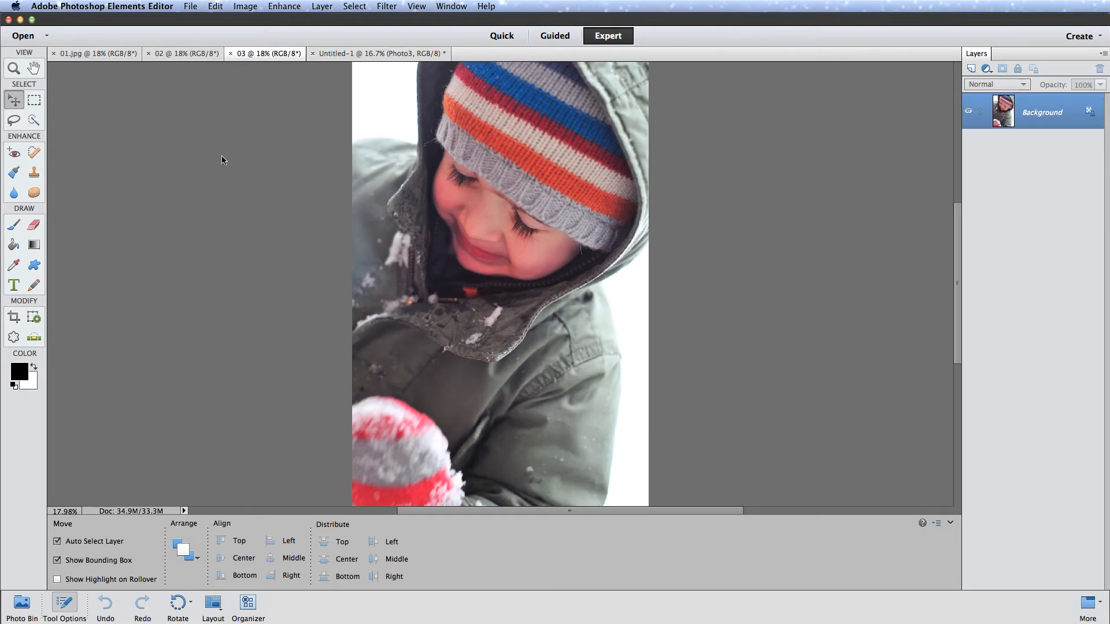
{"action": "left_click", "coordinate": [188, 58]}
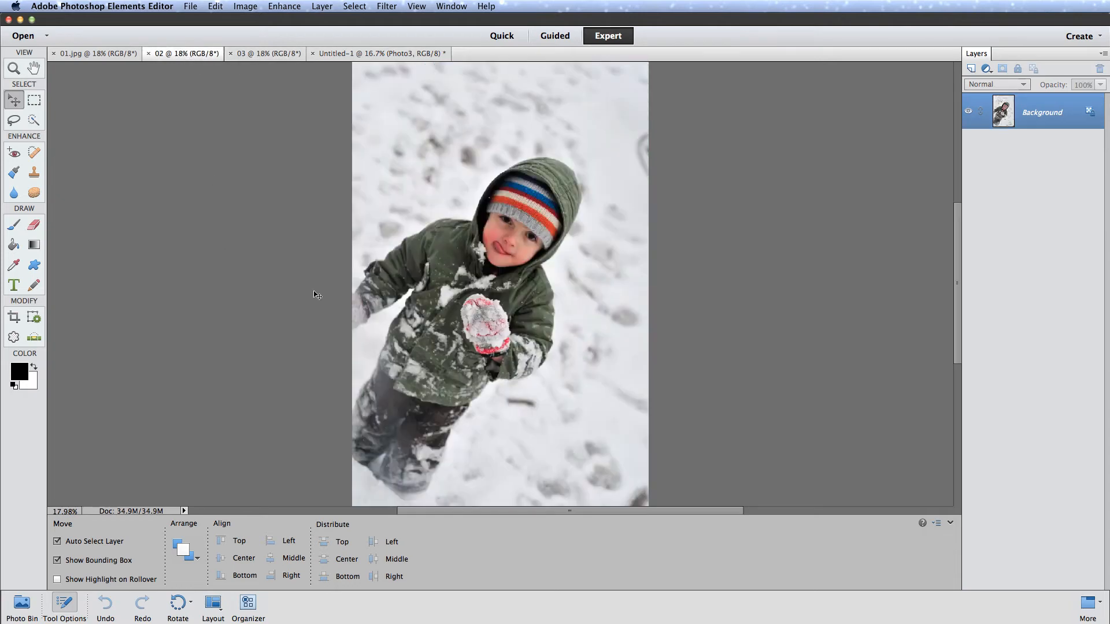
{"action": "left_click_drag", "start_coordinate": [506, 289], "coordinate": [642, 202]}
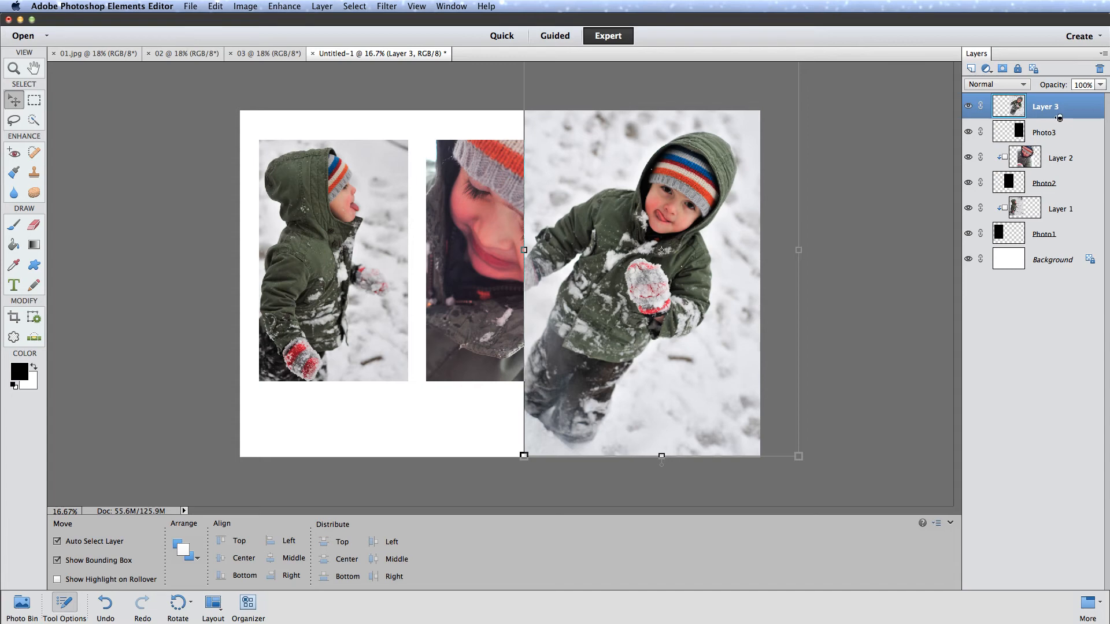
{"action": "left_click", "coordinate": [1059, 117], "text": "alt"}
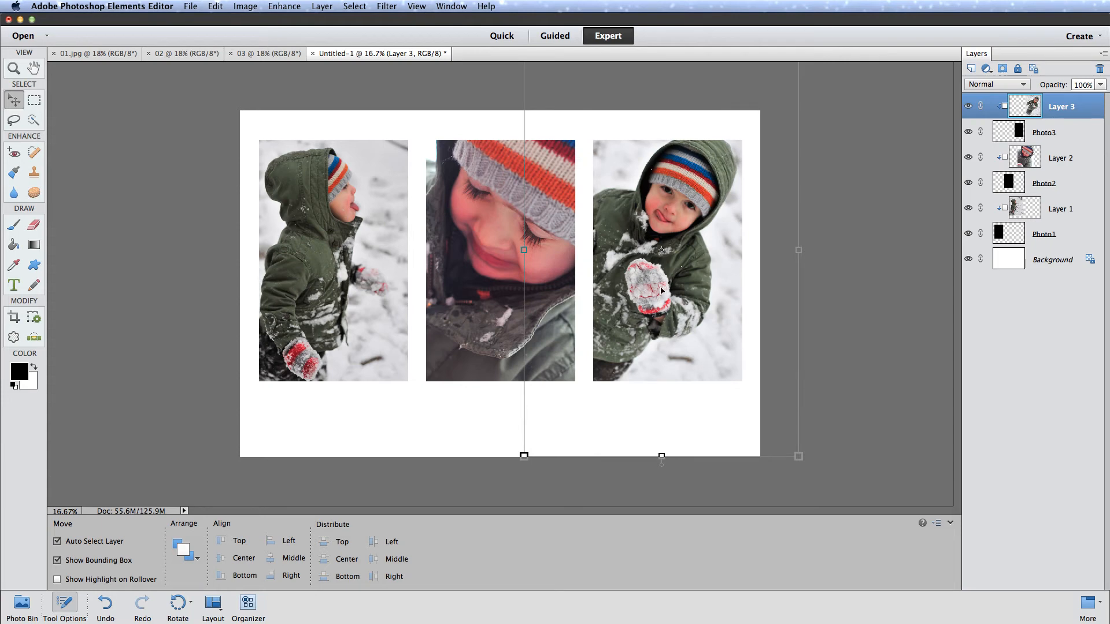
- Scale the clipped Layer 3 photo to 104.44%, rotate it about -11.64 degrees and reposition it in the third placeholder
{"action": "left_click_drag", "start_coordinate": [667, 302], "coordinate": [669, 309]}
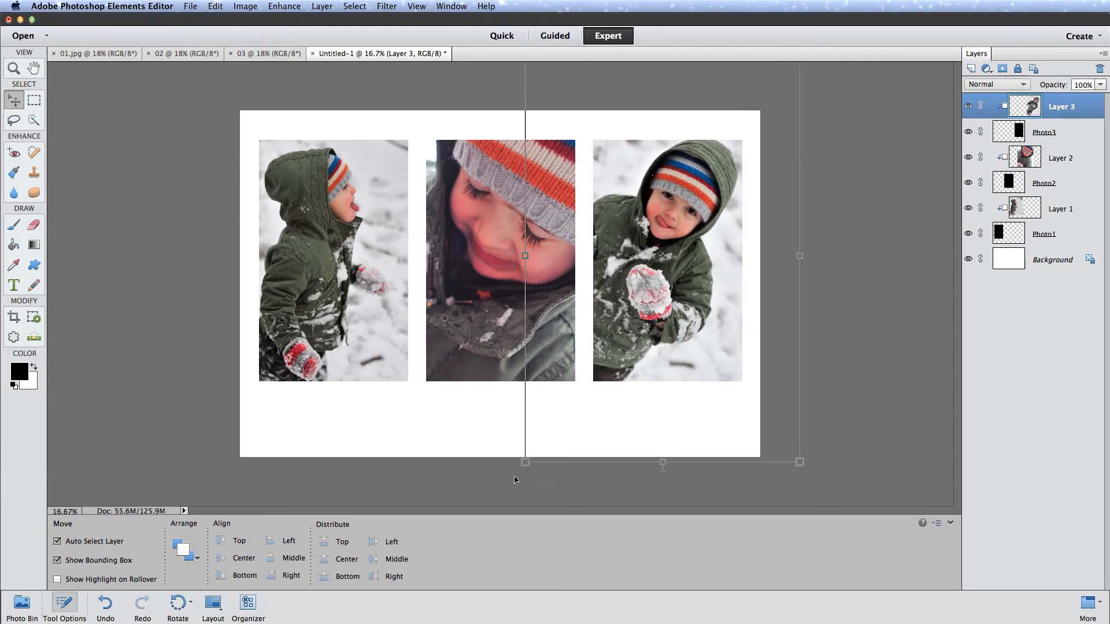
{"action": "left_click_drag", "start_coordinate": [527, 468], "coordinate": [540, 473]}
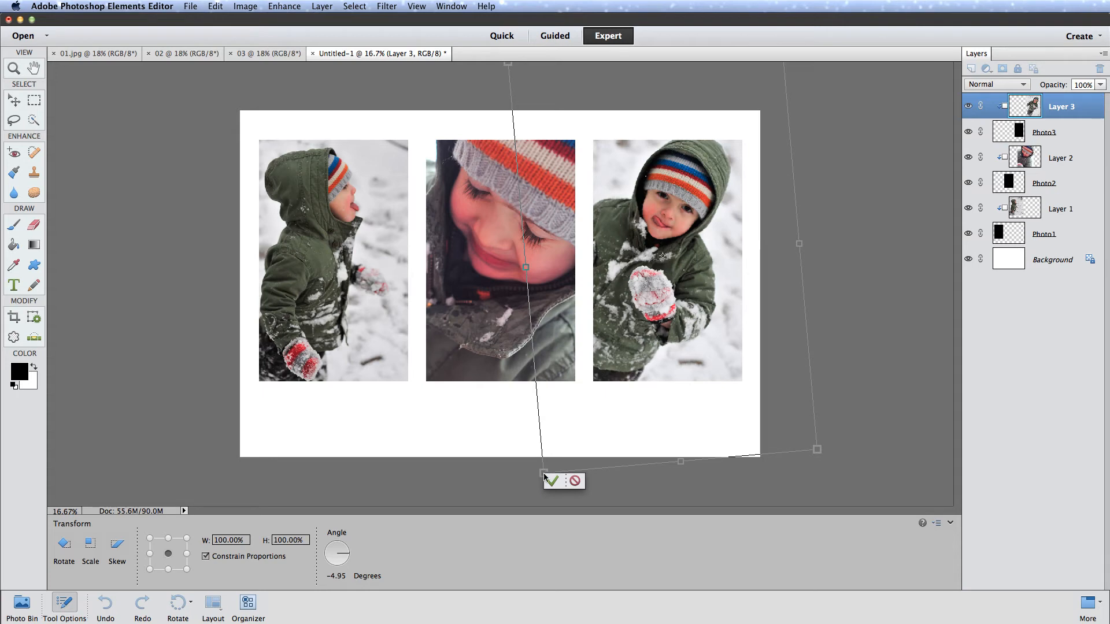
{"action": "left_click_drag", "start_coordinate": [544, 472], "coordinate": [550, 508]}
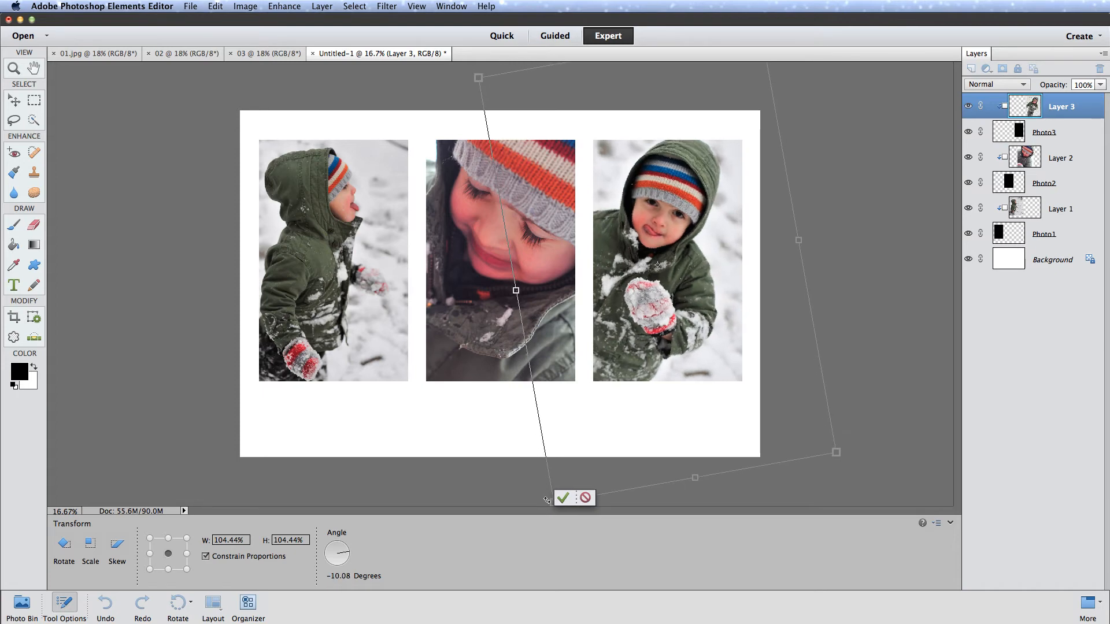
{"action": "left_click_drag", "start_coordinate": [547, 499], "coordinate": [558, 505]}
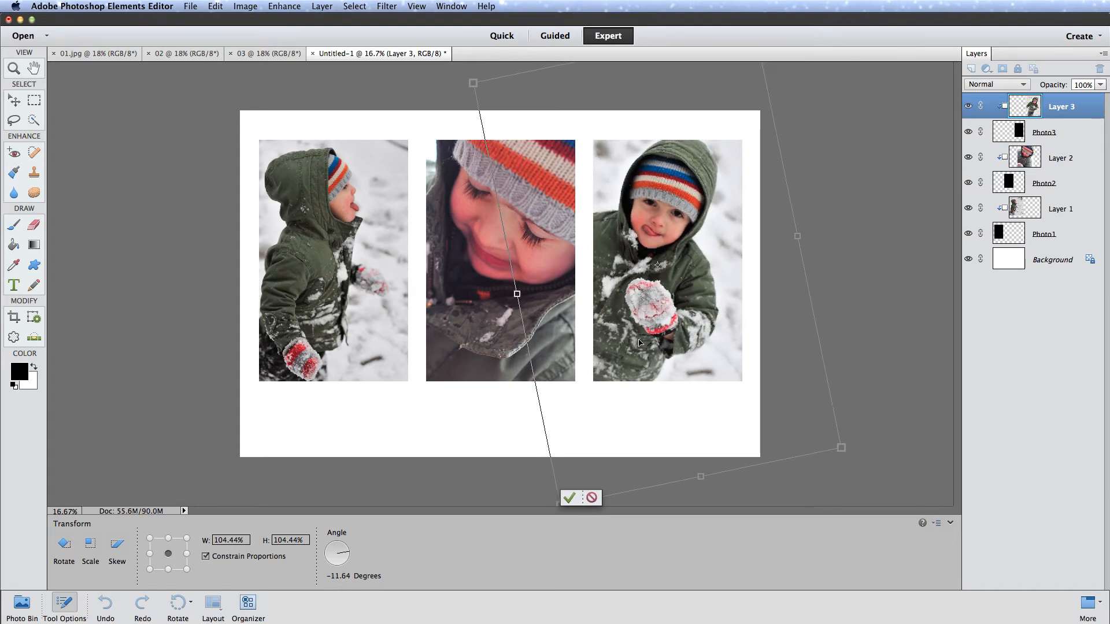
{"action": "left_click_drag", "start_coordinate": [639, 342], "coordinate": [646, 334]}
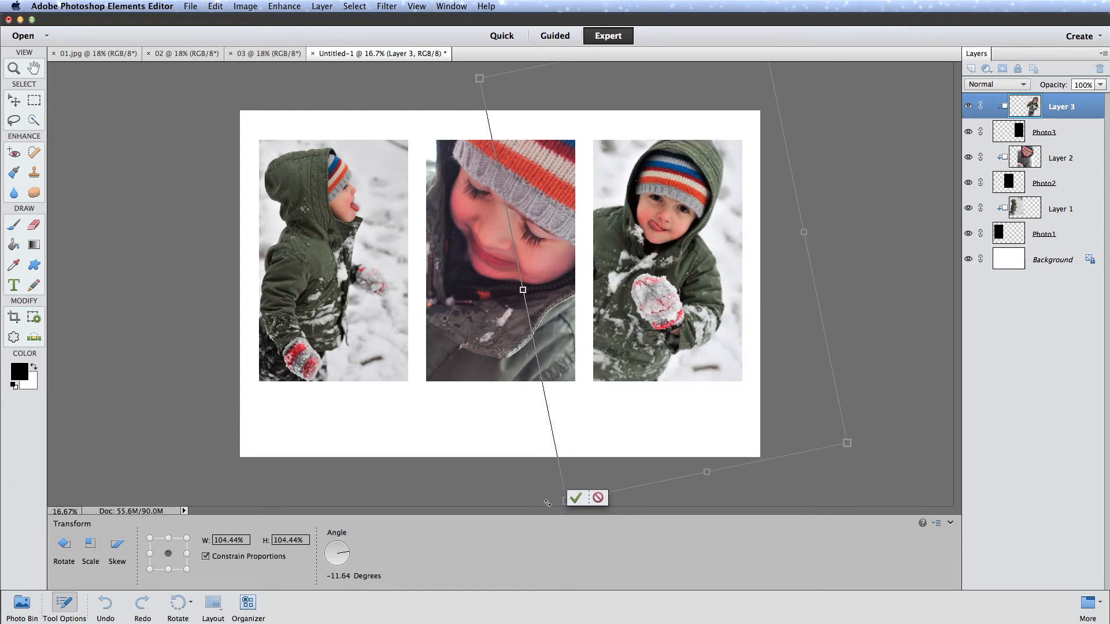
- Rotate the Layer 3 photo further to about -31.51 degrees and frame the child upright in the third placeholder
{"action": "left_click_drag", "start_coordinate": [546, 503], "coordinate": [590, 511]}
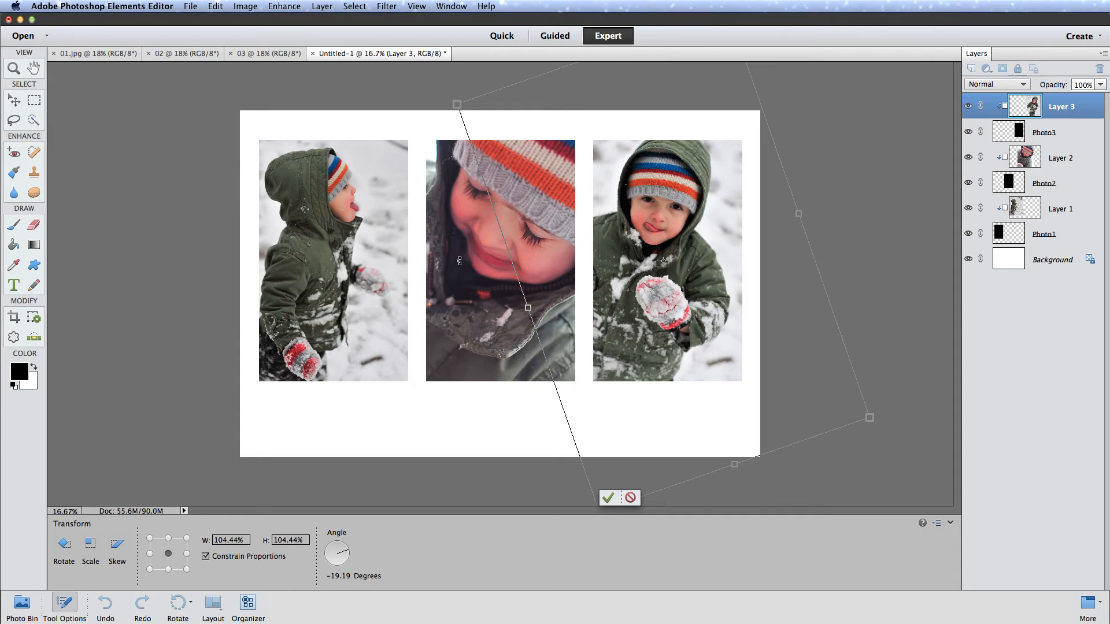
{"action": "left_click_drag", "start_coordinate": [625, 301], "coordinate": [630, 294]}
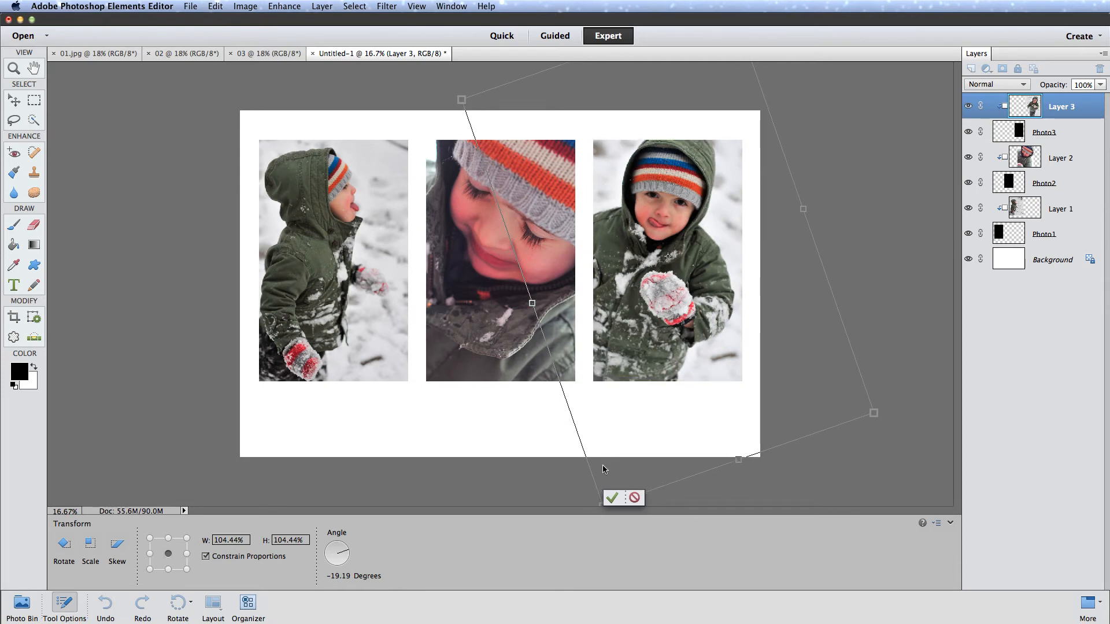
{"action": "left_click_drag", "start_coordinate": [591, 503], "coordinate": [645, 515]}
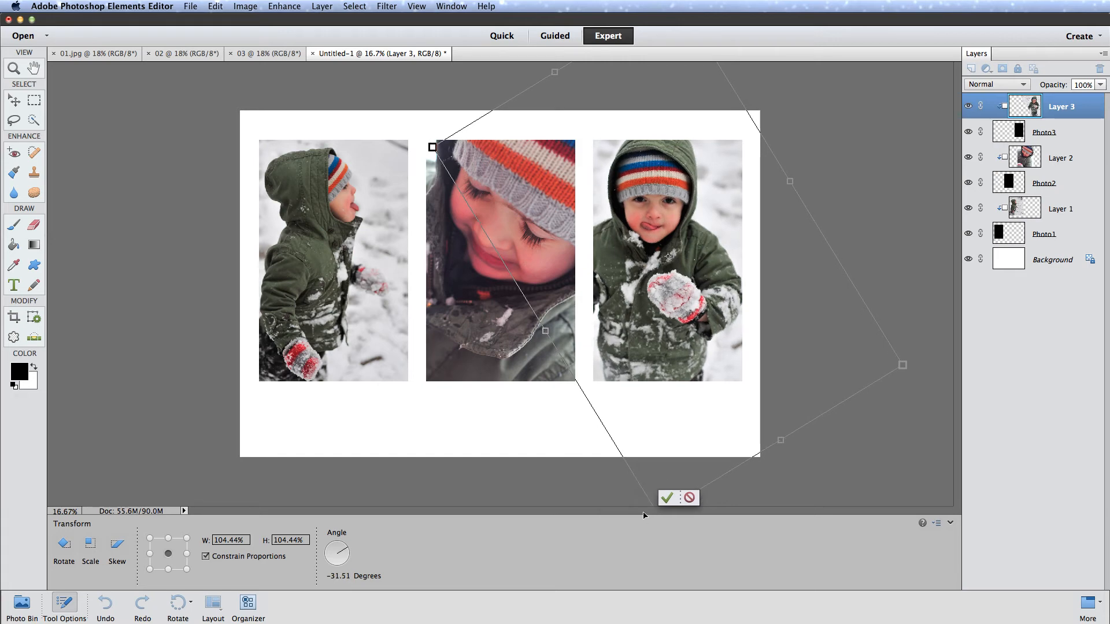
{"action": "left_click_drag", "start_coordinate": [654, 351], "coordinate": [655, 344]}
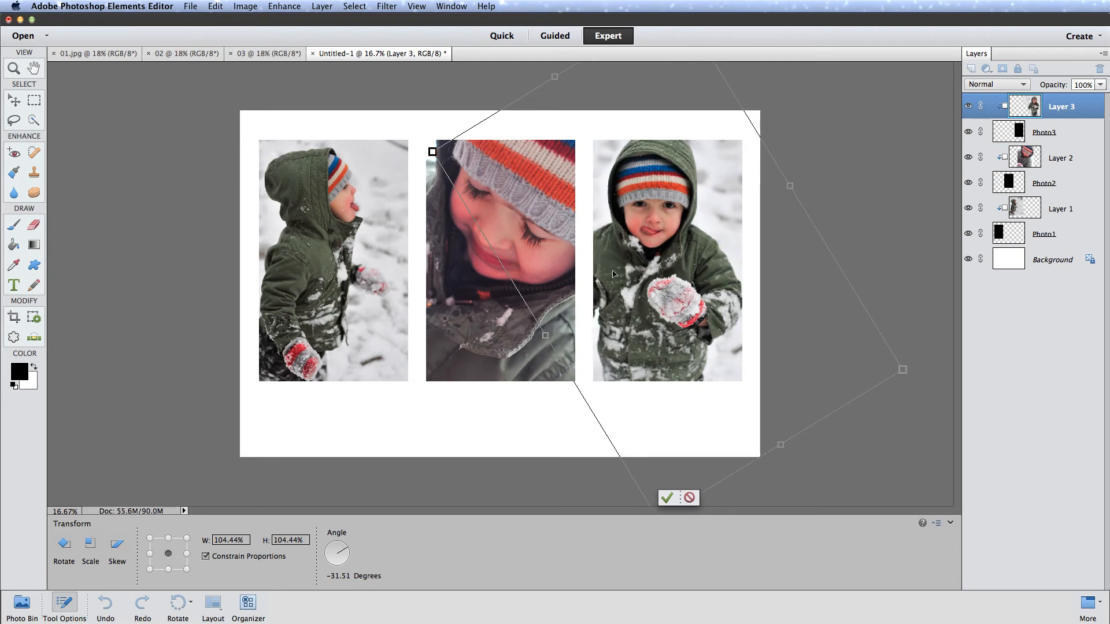
{"action": "left_click_drag", "start_coordinate": [624, 274], "coordinate": [625, 274]}
{"action": "left_click_drag", "start_coordinate": [662, 290], "coordinate": [663, 289]}
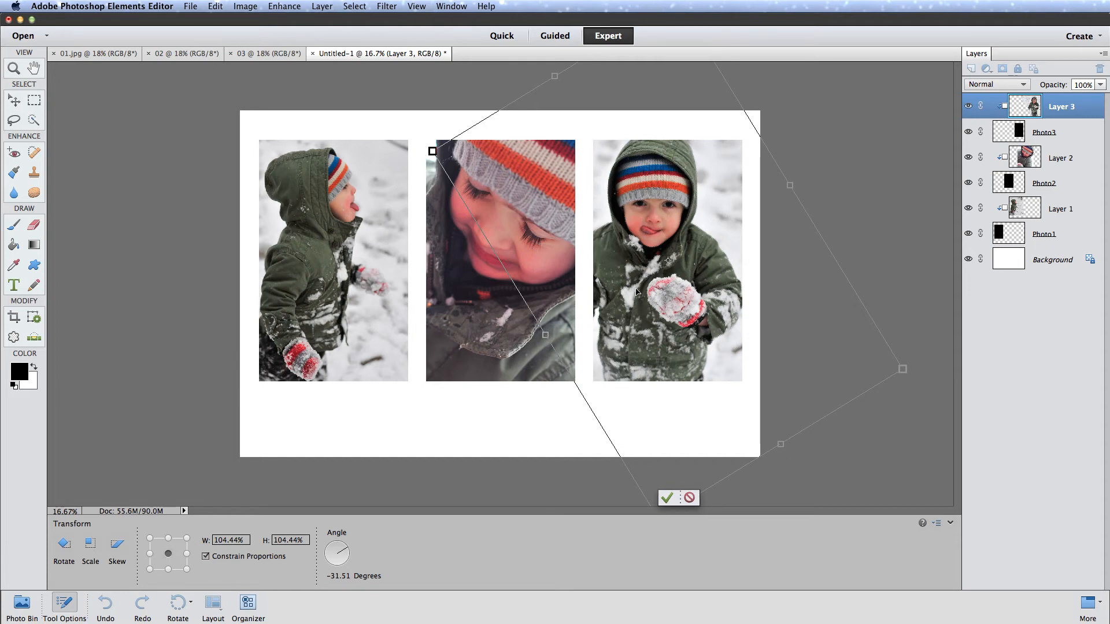
{"action": "key", "text": "v"}
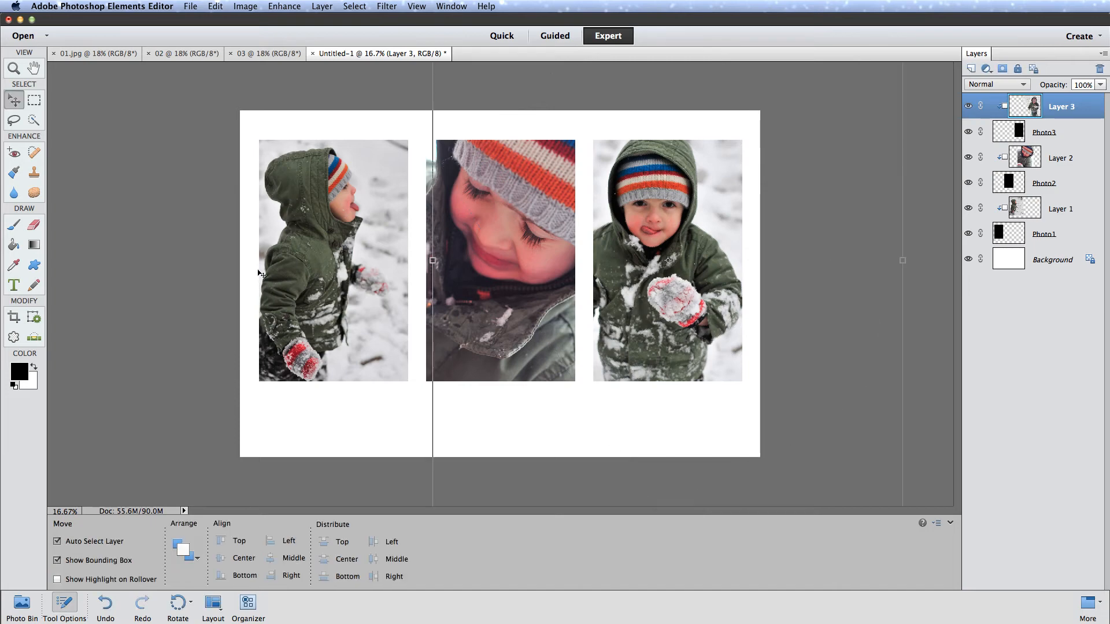
- Enlarge the Layer 1 photo to 113.52% and reposition the child in profile within the first placeholder
{"action": "left_click_drag", "start_coordinate": [291, 282], "coordinate": [287, 298]}
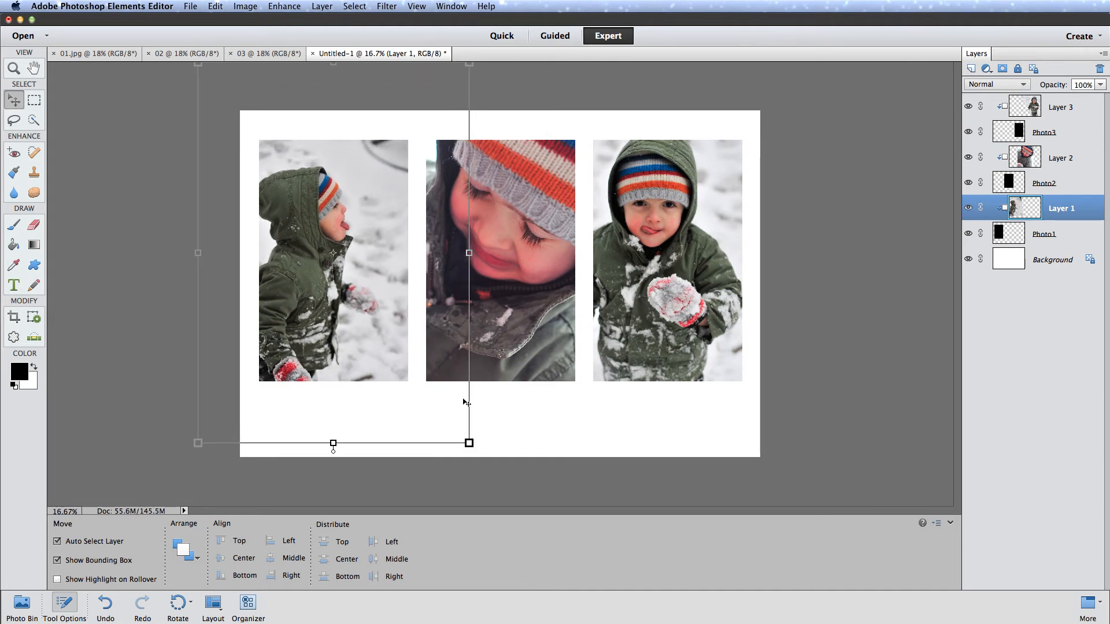
{"action": "left_click", "coordinate": [469, 443]}
{"action": "left_click_drag", "start_coordinate": [469, 443], "coordinate": [518, 486]}
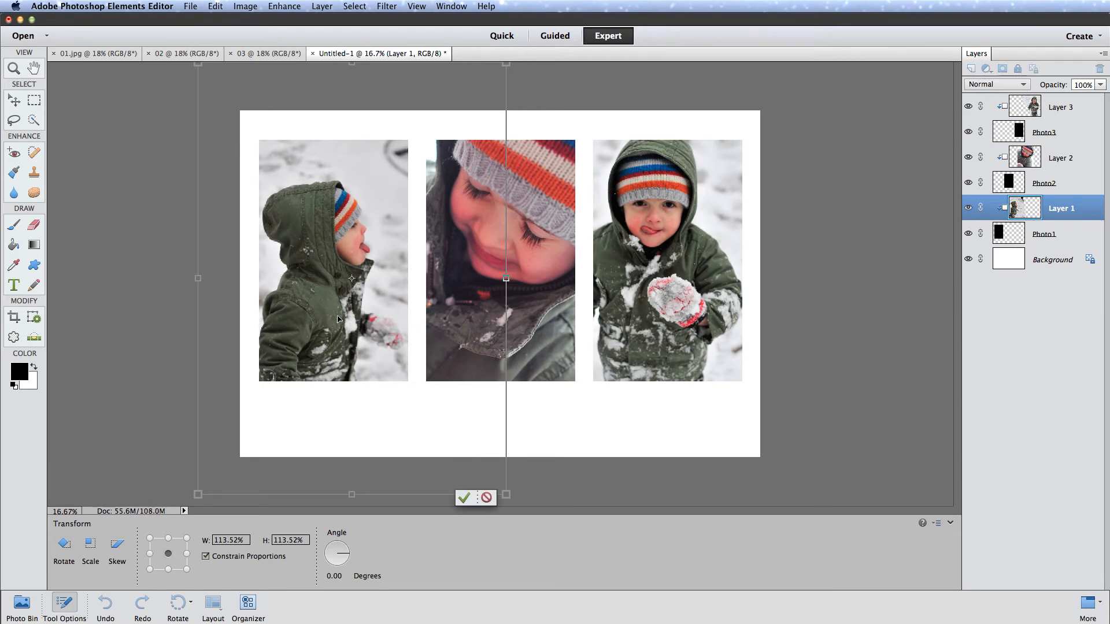
{"action": "left_click_drag", "start_coordinate": [338, 318], "coordinate": [327, 305]}
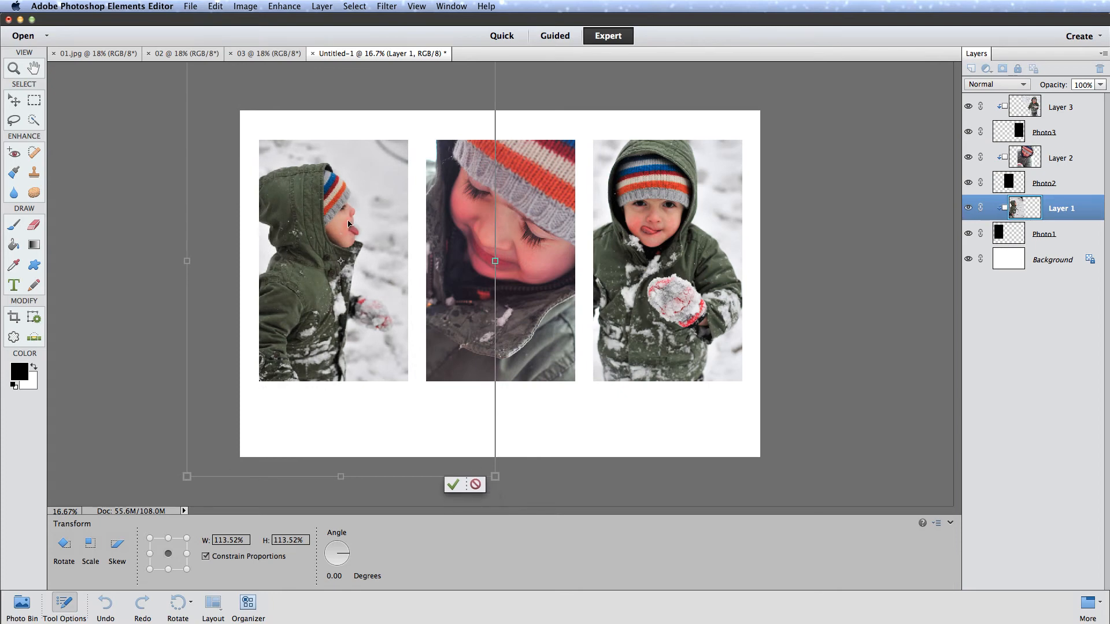
{"action": "left_click_drag", "start_coordinate": [330, 276], "coordinate": [322, 282]}
{"action": "key", "text": "Return"}
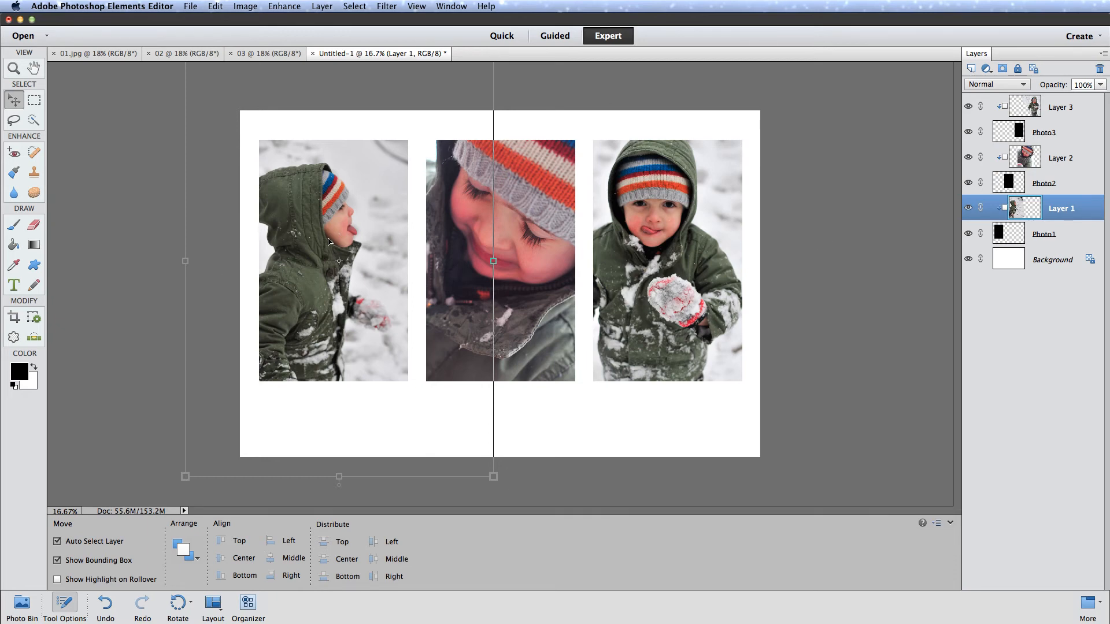
- Scale the Layer 2 close-up to 90.32%, rotate it about -2 degrees and reposition it in the middle placeholder
{"action": "left_click", "coordinate": [548, 217]}
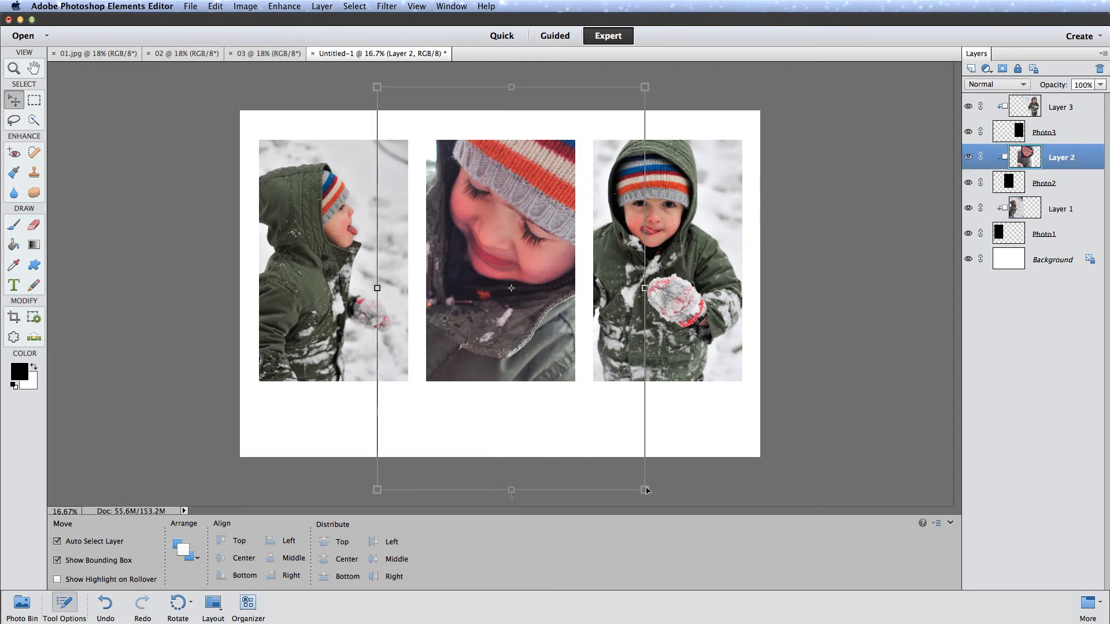
{"action": "left_click_drag", "start_coordinate": [645, 490], "coordinate": [622, 451]}
{"action": "left_click_drag", "start_coordinate": [551, 334], "coordinate": [553, 351]}
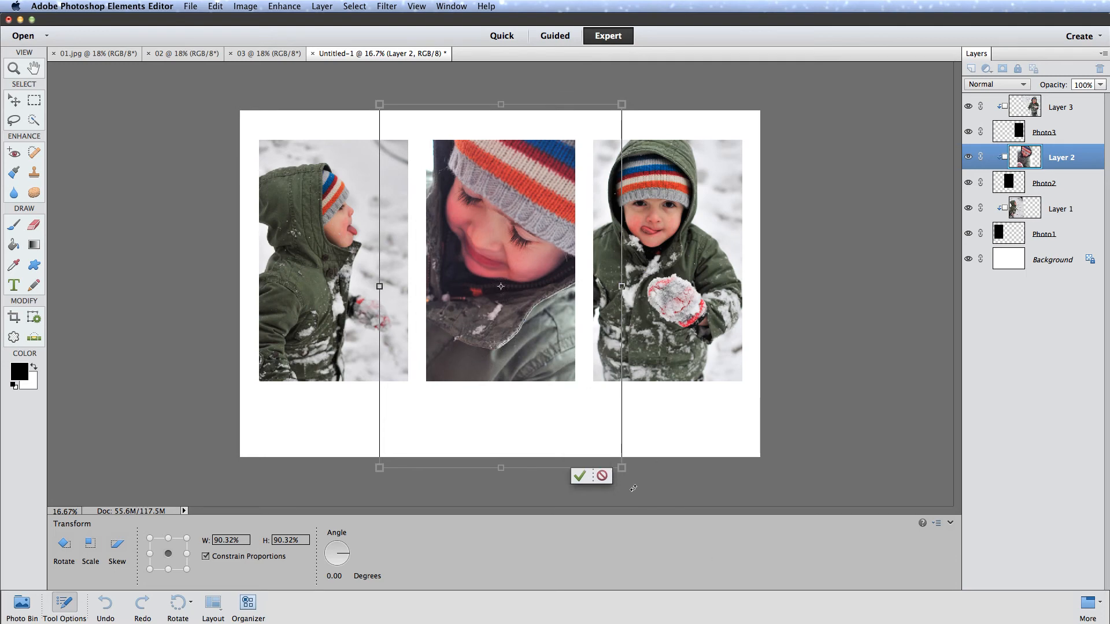
{"action": "left_click_drag", "start_coordinate": [633, 489], "coordinate": [640, 481]}
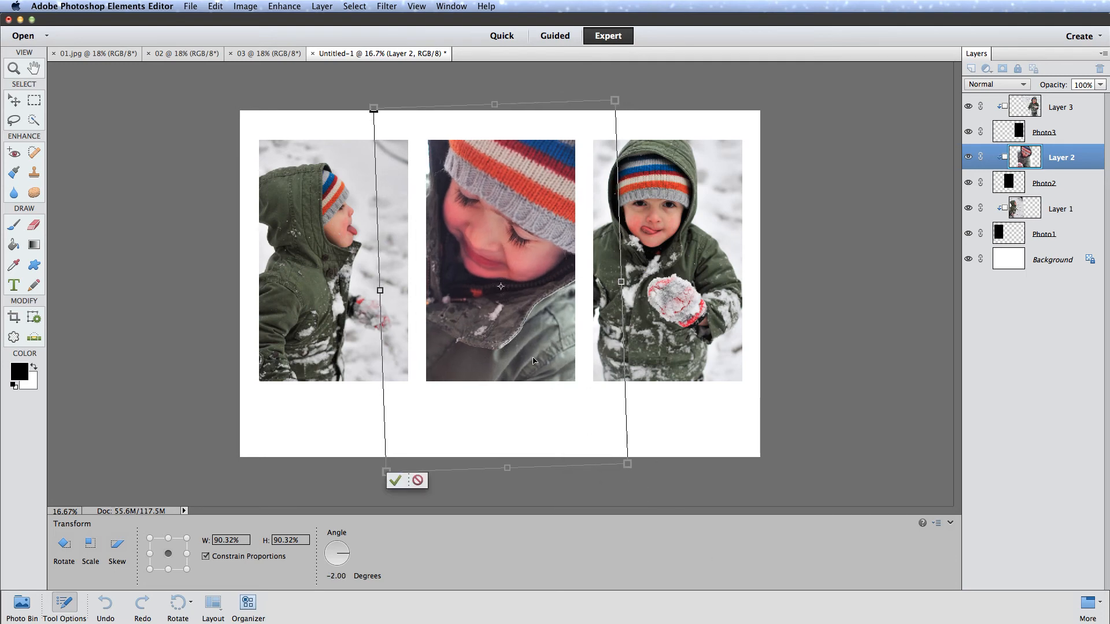
{"action": "left_click_drag", "start_coordinate": [533, 361], "coordinate": [538, 359]}
{"action": "key", "text": "Return"}
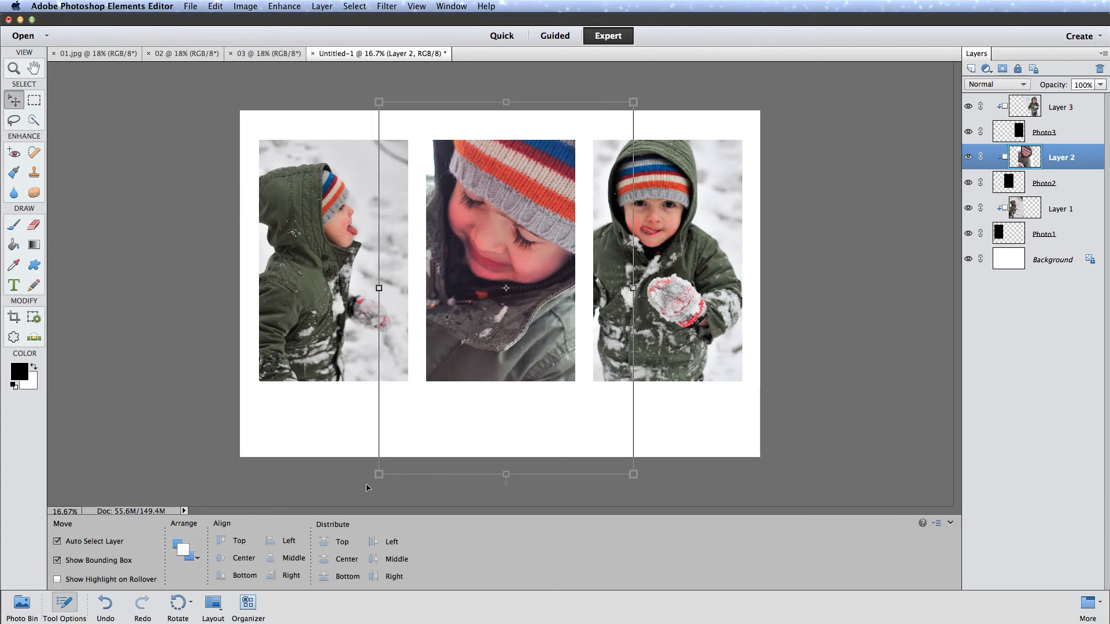
- Rotate the Layer 2 close-up by about another -1.17 degrees
{"action": "left_click", "coordinate": [379, 475]}
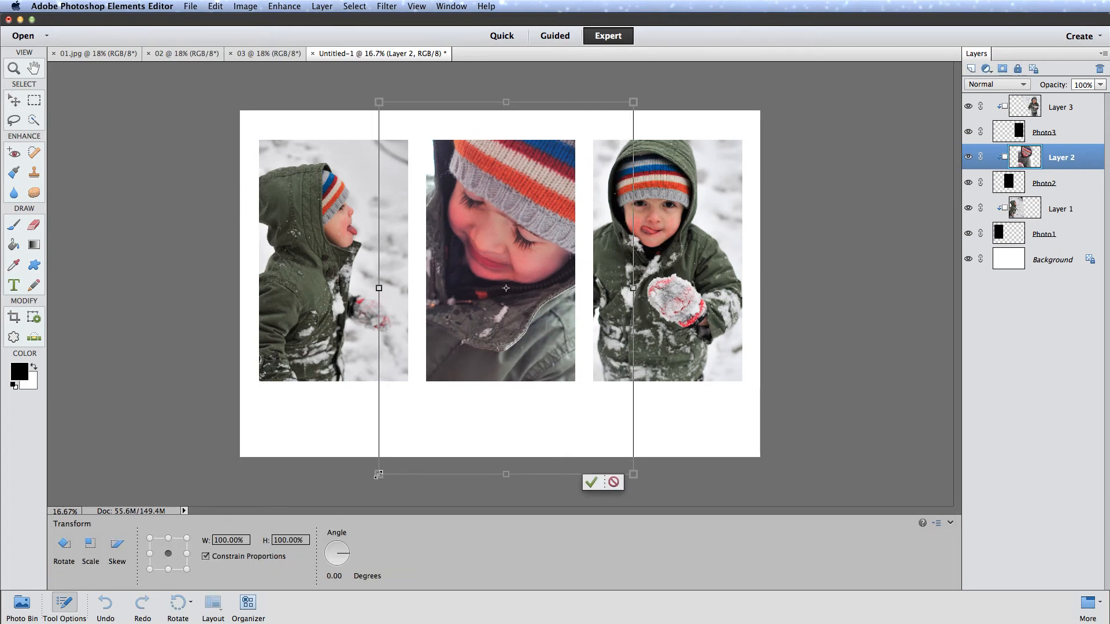
{"action": "left_click_drag", "start_coordinate": [369, 476], "coordinate": [374, 478]}
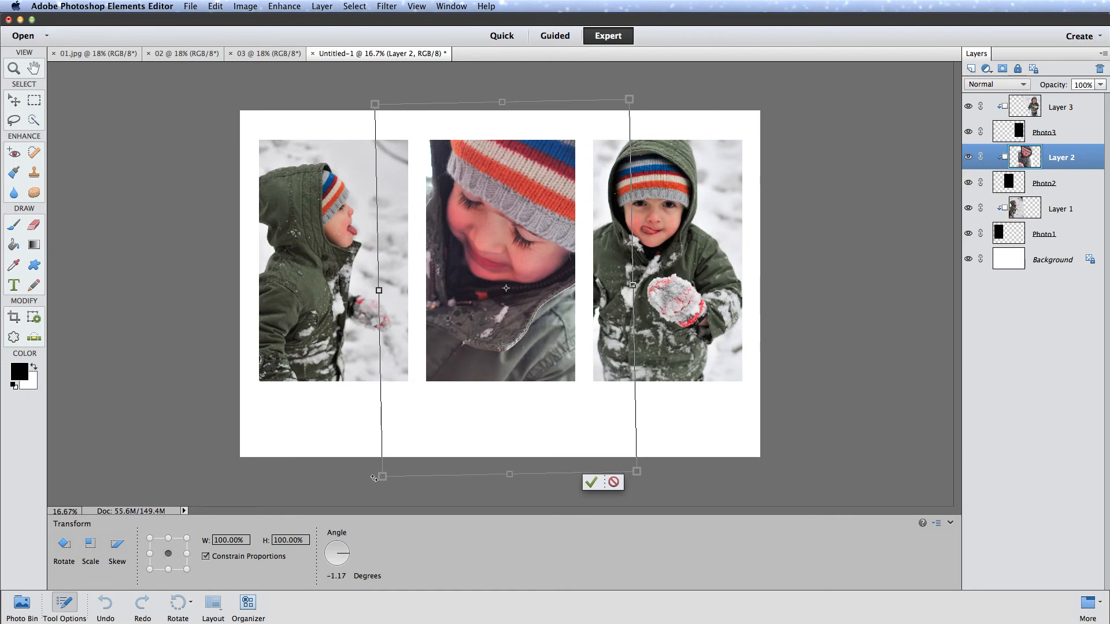
{"action": "key", "text": "Escape"}
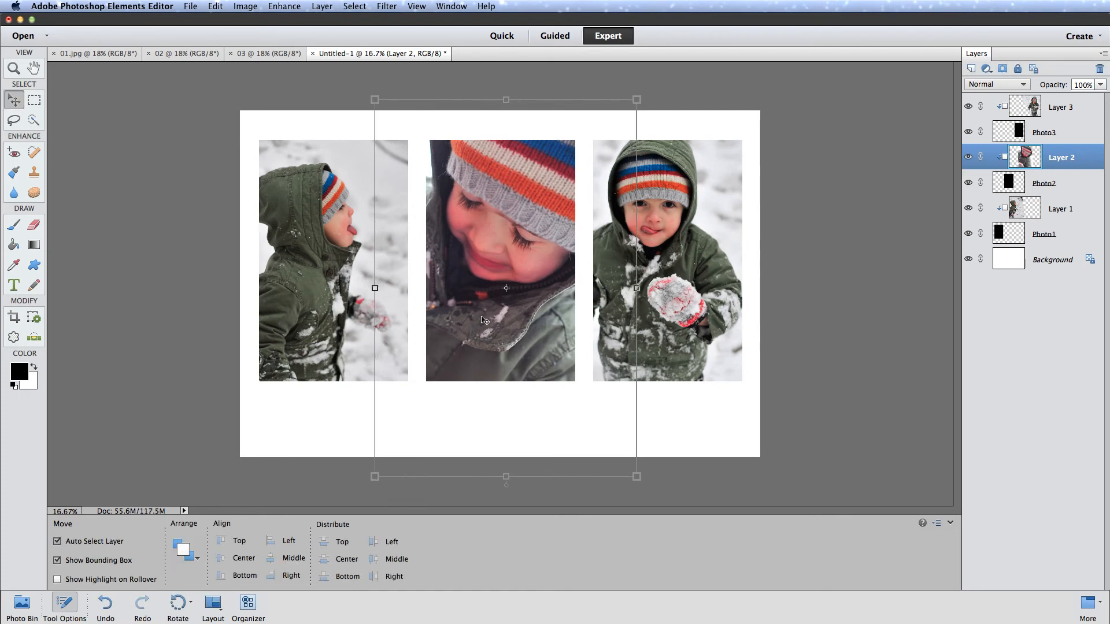
- Move the Layer 1 photo slightly up, and nudge the Layer 2 close-up down and to the right within its placeholder
{"action": "mouse_move", "coordinate": [321, 311]}
{"action": "left_mouse_down"}
{"action": "mouse_move", "coordinate": [316, 286]}
{"action": "mouse_move", "coordinate": [319, 306]}
{"action": "left_mouse_up"}
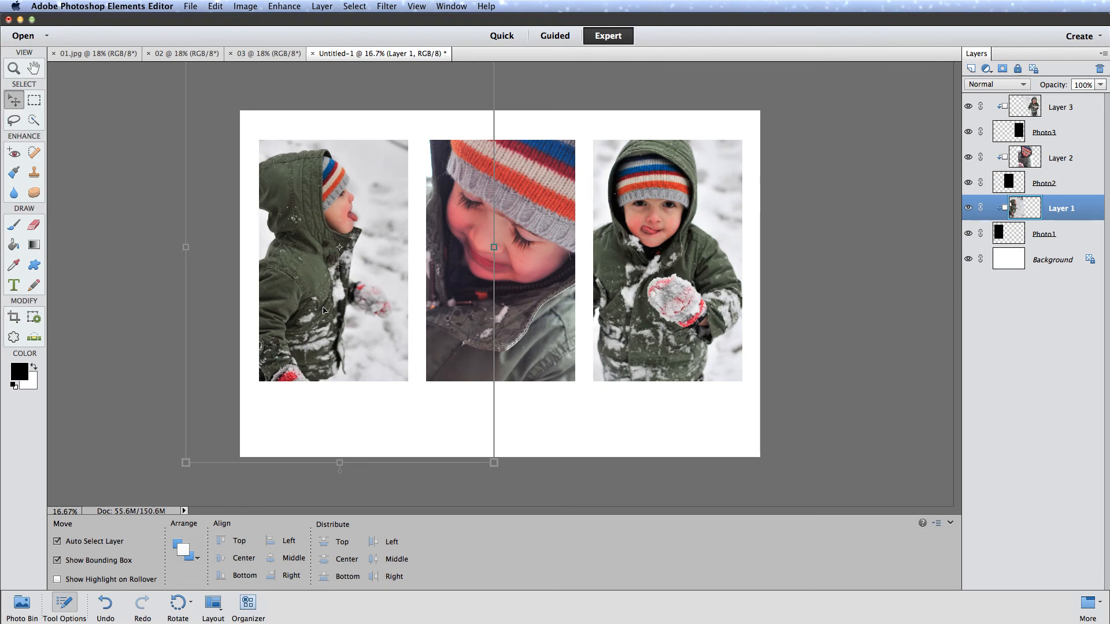
{"action": "left_click", "coordinate": [523, 373]}
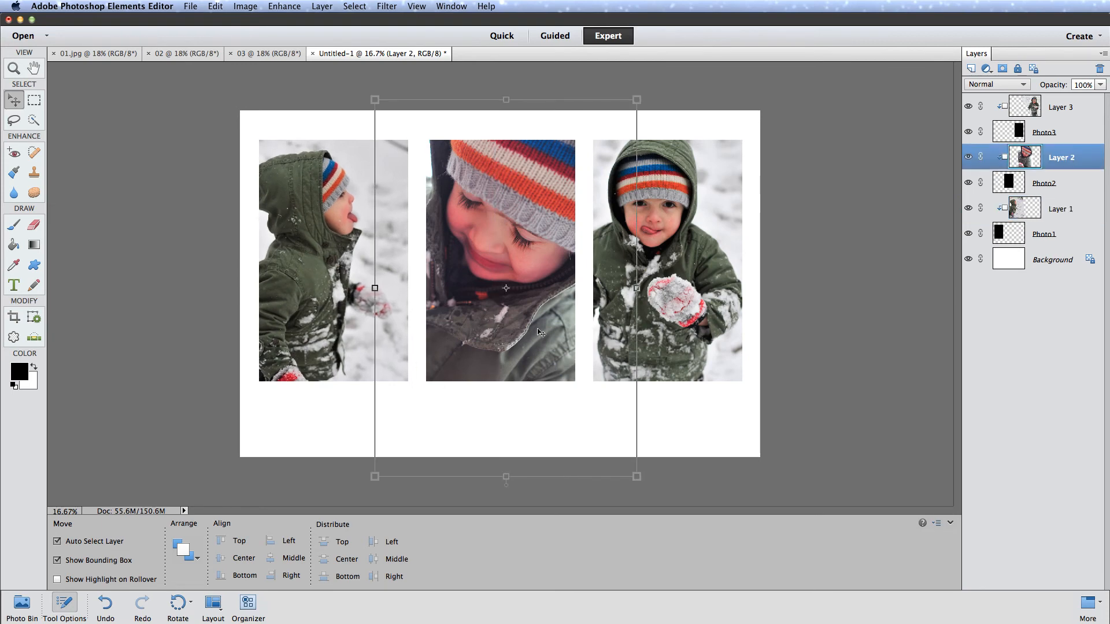
{"action": "key", "text": "Up"}
{"action": "key", "text": "Up"}
{"action": "key", "text": "Up"}
{"action": "key", "text": "Up"}
{"action": "key", "text": "Up"}
{"action": "key", "text": "Up"}
{"action": "key", "text": "shift+Down"}
{"action": "key", "text": "shift+Down"}
{"action": "key", "text": "shift+Down"}
{"action": "key", "text": "shift+Down"}
{"action": "key", "text": "shift+Down"}
{"action": "key", "text": "shift+Down"}
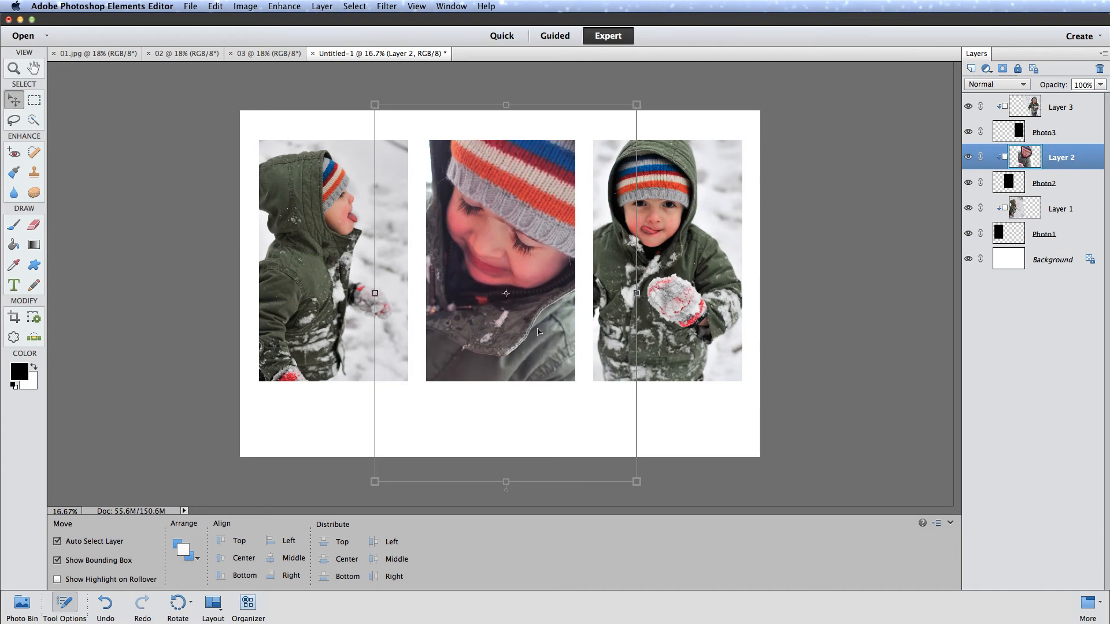
{"action": "key", "text": "shift+Down"}
{"action": "key", "text": "shift+Down"}
{"action": "key", "text": "shift+Down"}
{"action": "key", "text": "shift+Right"}
{"action": "key", "text": "shift+Right"}
{"action": "key", "text": "shift+Right"}
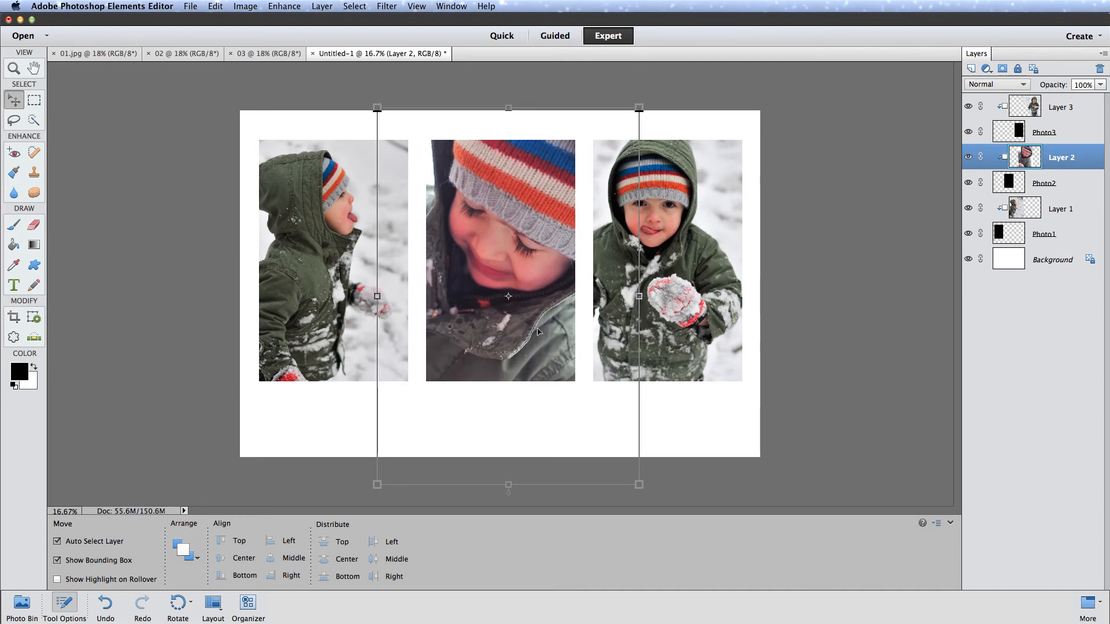
- Nudge the Layer 2 close-up further down within the middle placeholder
{"action": "key", "text": "shift+Down"}
{"action": "key", "text": "shift+Down"}
{"action": "key", "text": "shift+Down"}
{"action": "key", "text": "shift+Down"}
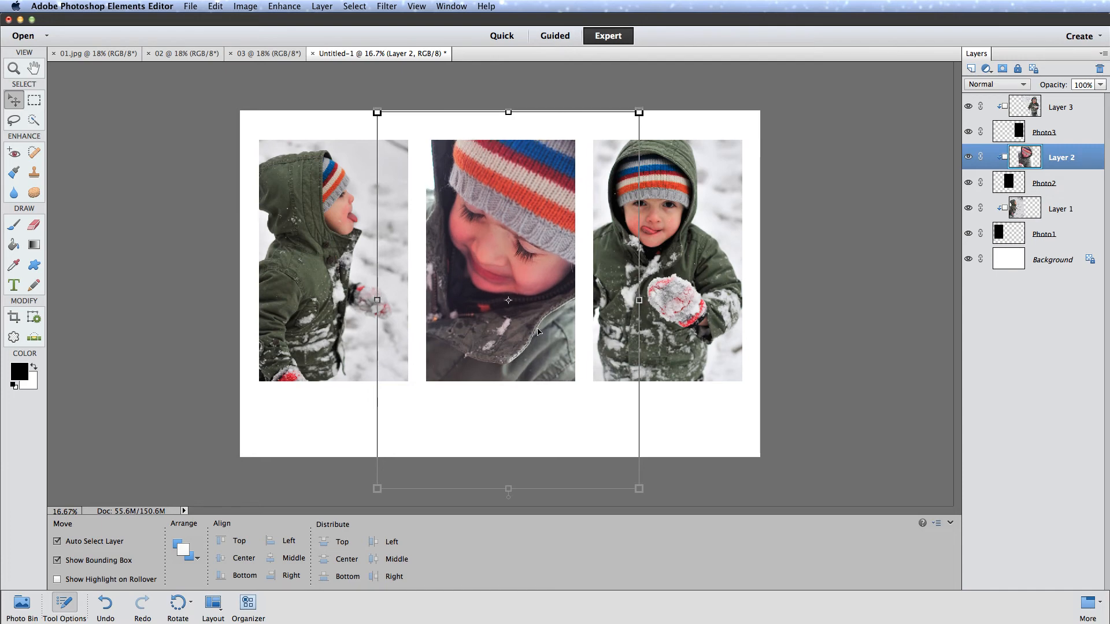
{"action": "key", "text": "shift+Down"}
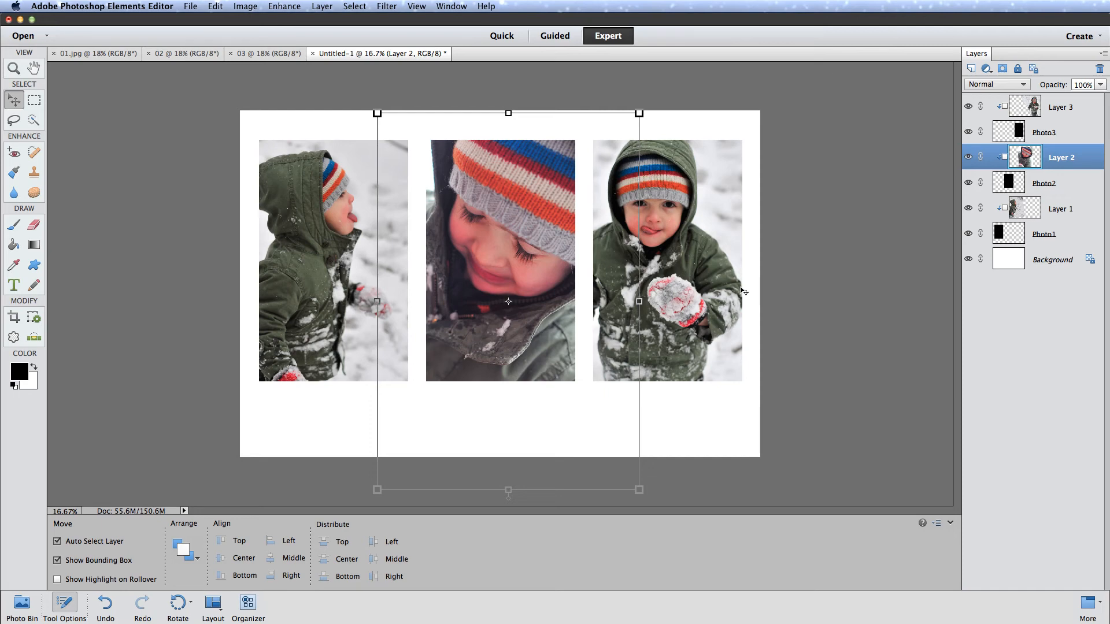
- Shift the Layer 3 photo slightly to the right within the third placeholder, then deselect it
{"action": "left_click", "coordinate": [717, 278]}
{"action": "key", "text": "shift+Right"}
{"action": "key", "text": "shift+Right"}
{"action": "key", "text": "shift+Right"}
{"action": "key", "text": "shift+Right"}
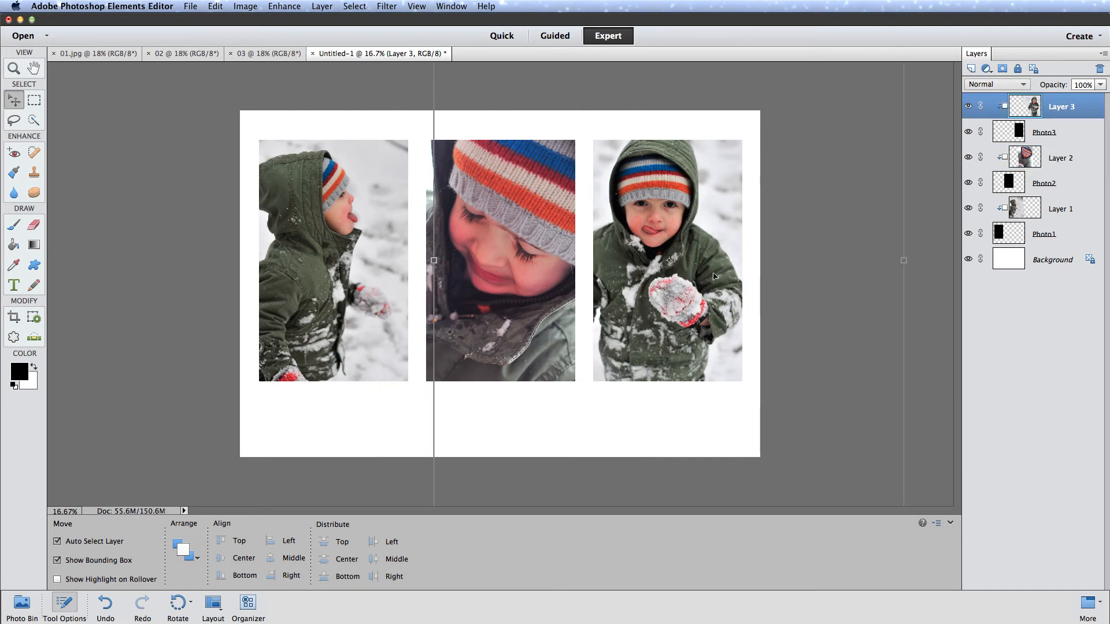
{"action": "left_click_drag", "start_coordinate": [714, 273], "coordinate": [715, 274]}
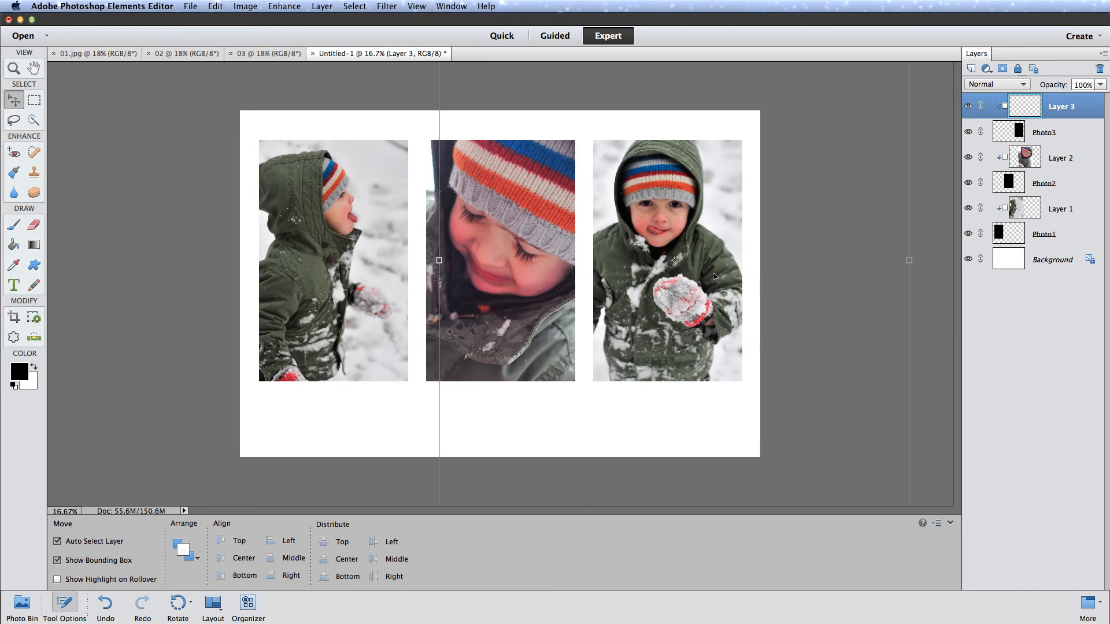
{"action": "left_click", "coordinate": [370, 405]}
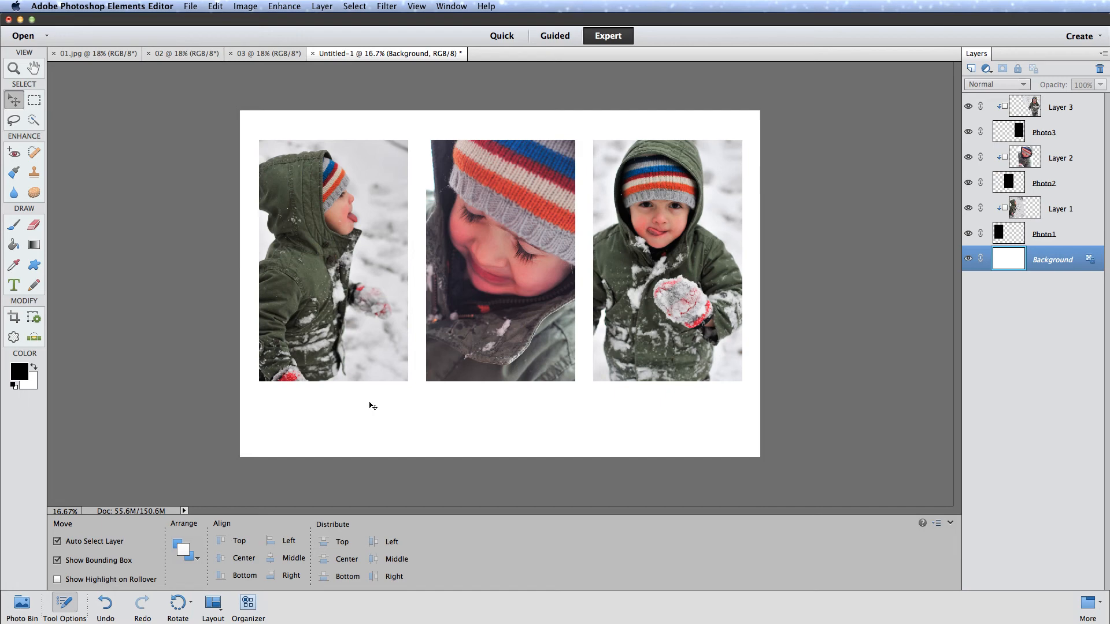
- Select Photo1 and its clipped Layer 1 together and nudge them right, narrowing the gap to the middle photo
{"action": "left_click", "coordinate": [1062, 237]}
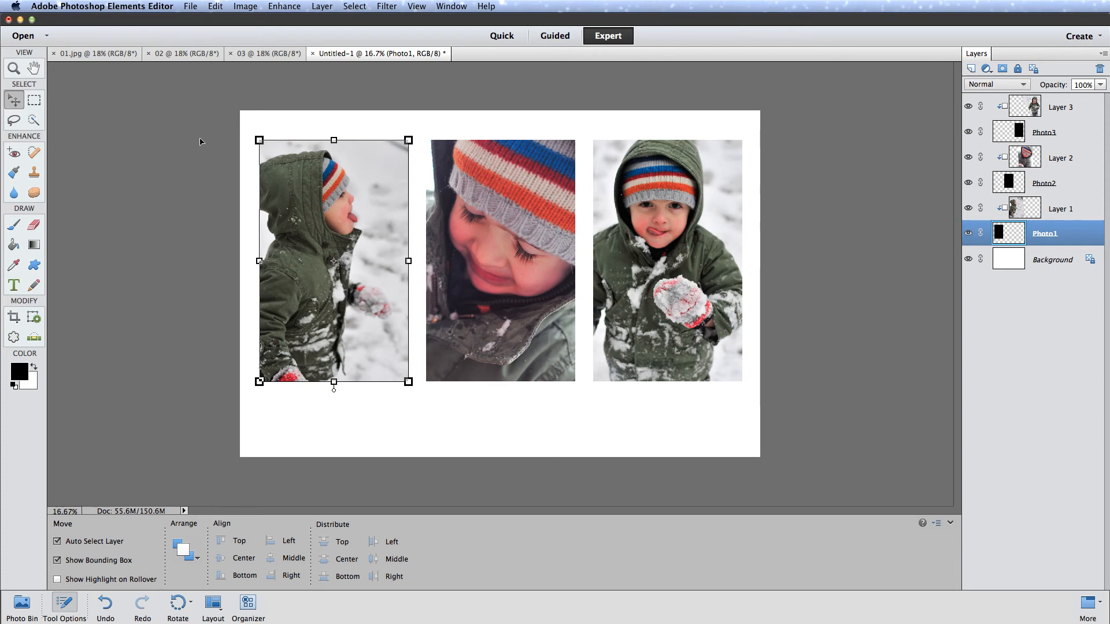
{"action": "left_click_drag", "start_coordinate": [195, 120], "coordinate": [314, 400]}
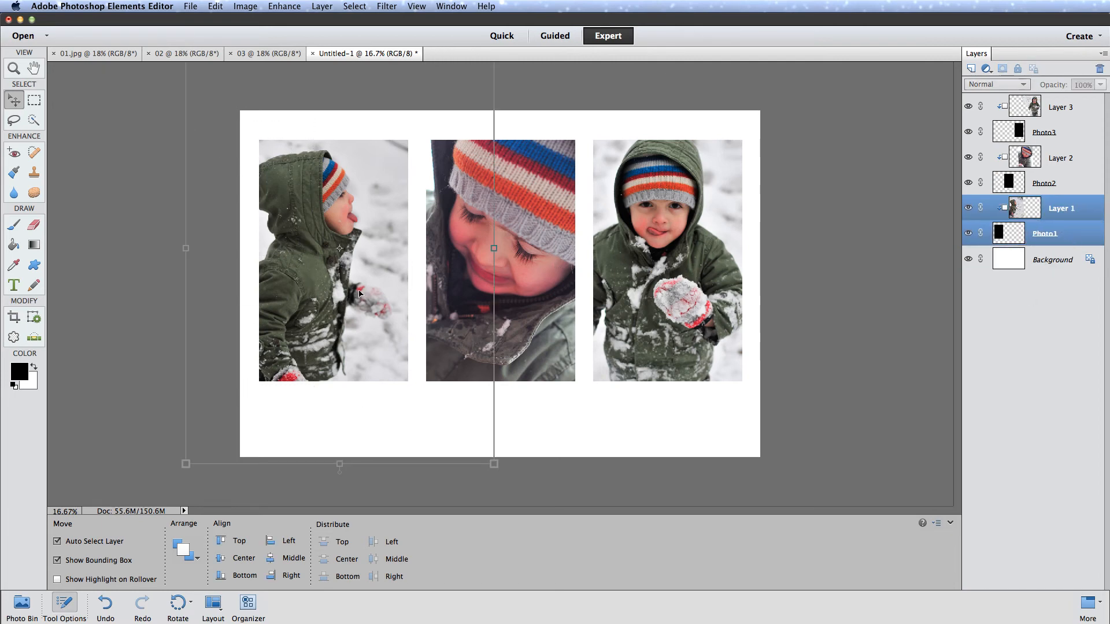
{"action": "key", "text": "shift+Right"}
{"action": "key", "text": "shift+Right"}
{"action": "key", "text": "shift+Right"}
{"action": "key", "text": "shift+Right"}
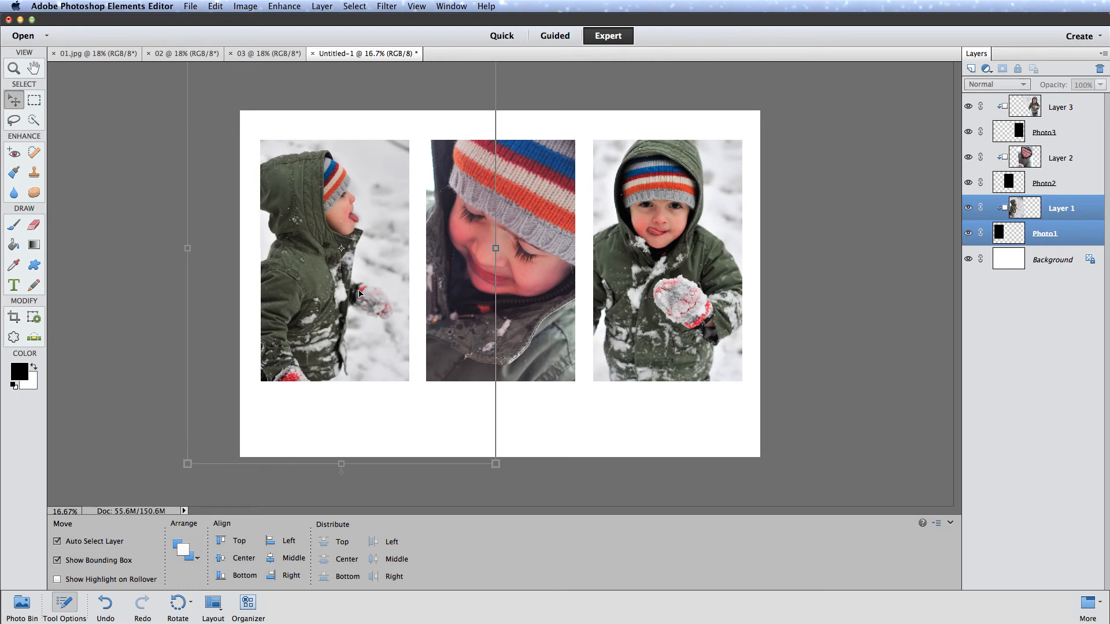
{"action": "key", "text": "shift+Right"}
{"action": "key", "text": "shift+Right"}
{"action": "key", "text": "shift+Right"}
{"action": "key", "text": "shift+Right"}
{"action": "key", "text": "shift+Right"}
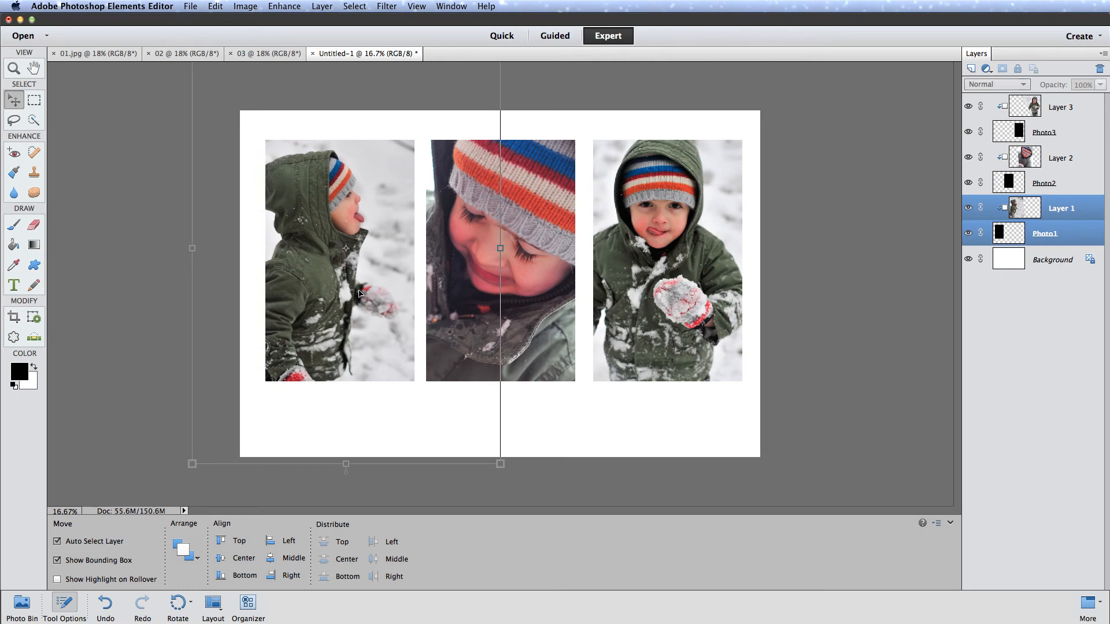
{"action": "key", "text": "shift+Right"}
{"action": "key", "text": "shift+Right"}
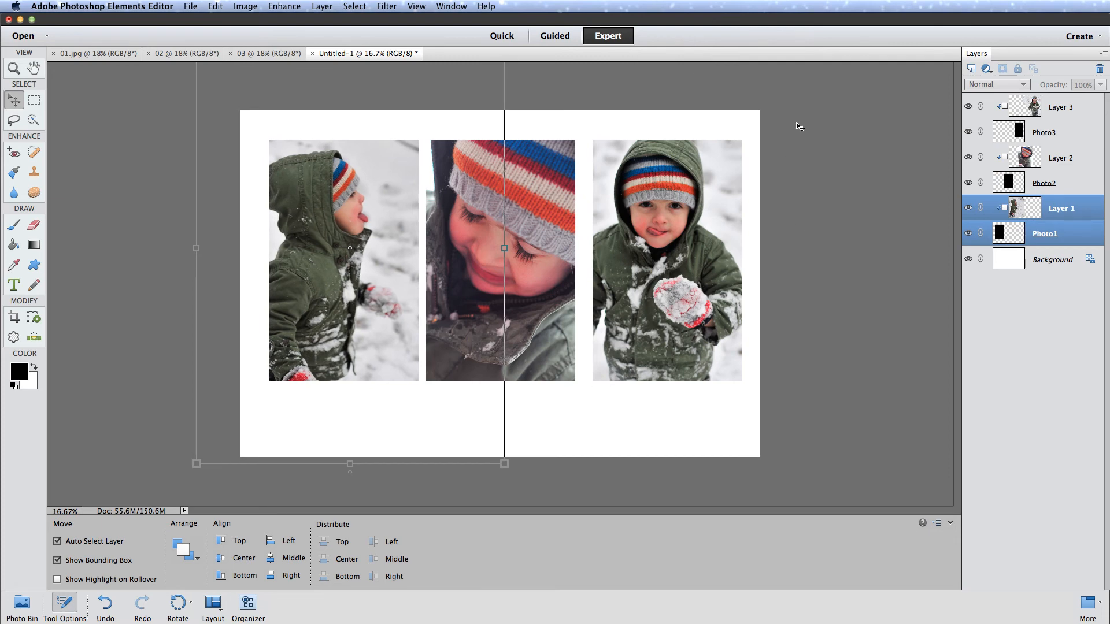
- Select Photo3 and its clipped Layer 3 together and nudge them left to match the first gap, then deselect them
{"action": "left_click_drag", "start_coordinate": [799, 127], "coordinate": [668, 384]}
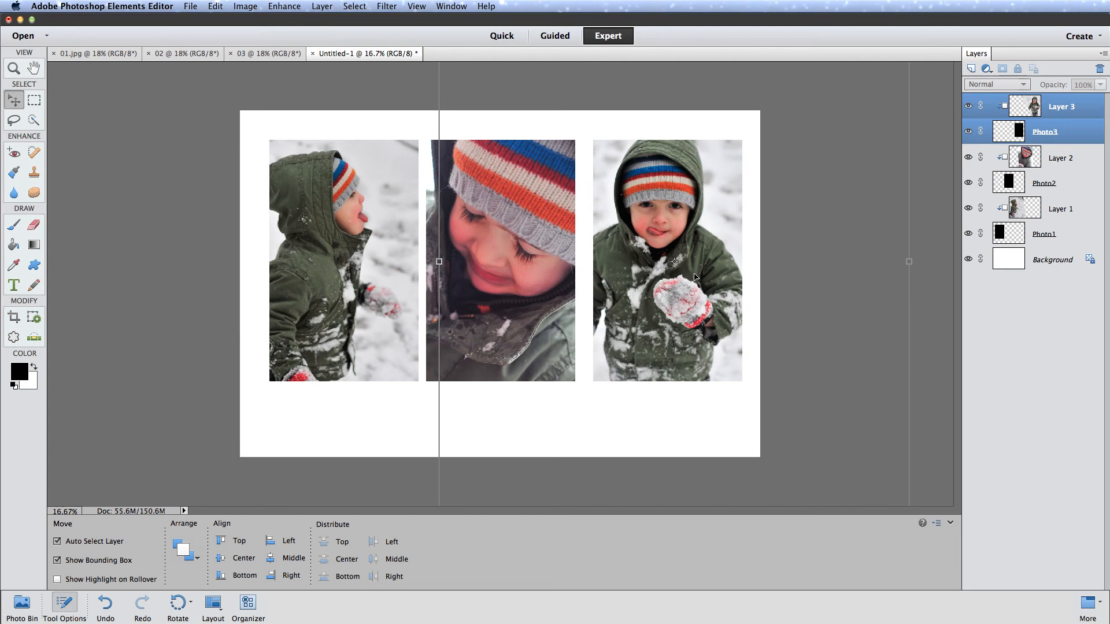
{"action": "key", "text": "shift+Left"}
{"action": "key", "text": "shift+Left"}
{"action": "key", "text": "shift+Left"}
{"action": "key", "text": "shift+Left"}
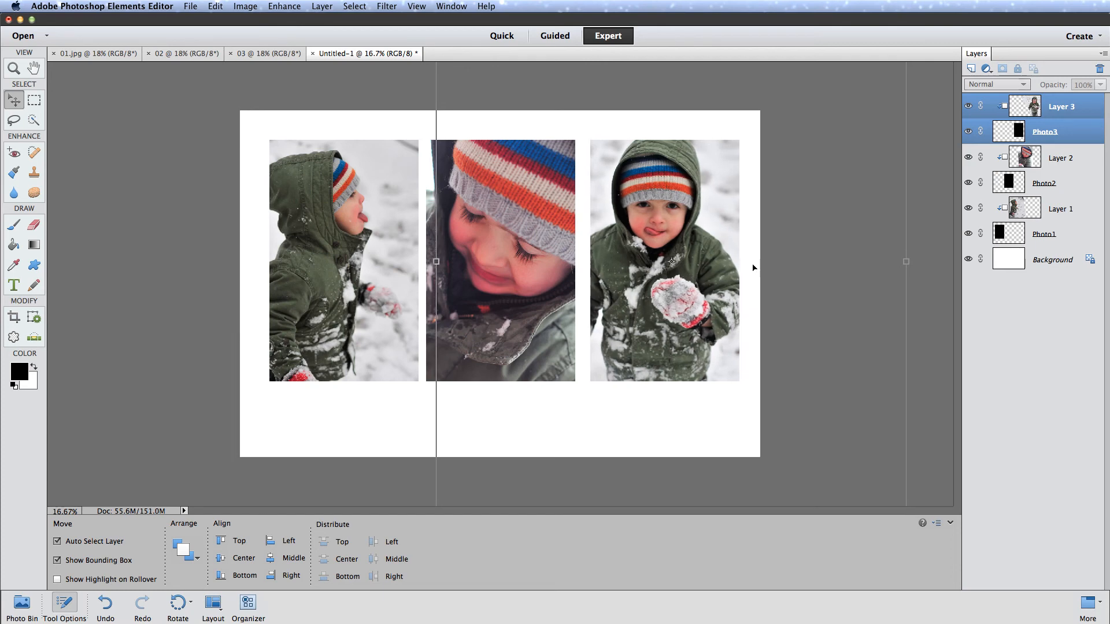
{"action": "key", "text": "shift+Left"}
{"action": "key", "text": "shift+Left"}
{"action": "key", "text": "shift+Left"}
{"action": "key", "text": "shift+Left"}
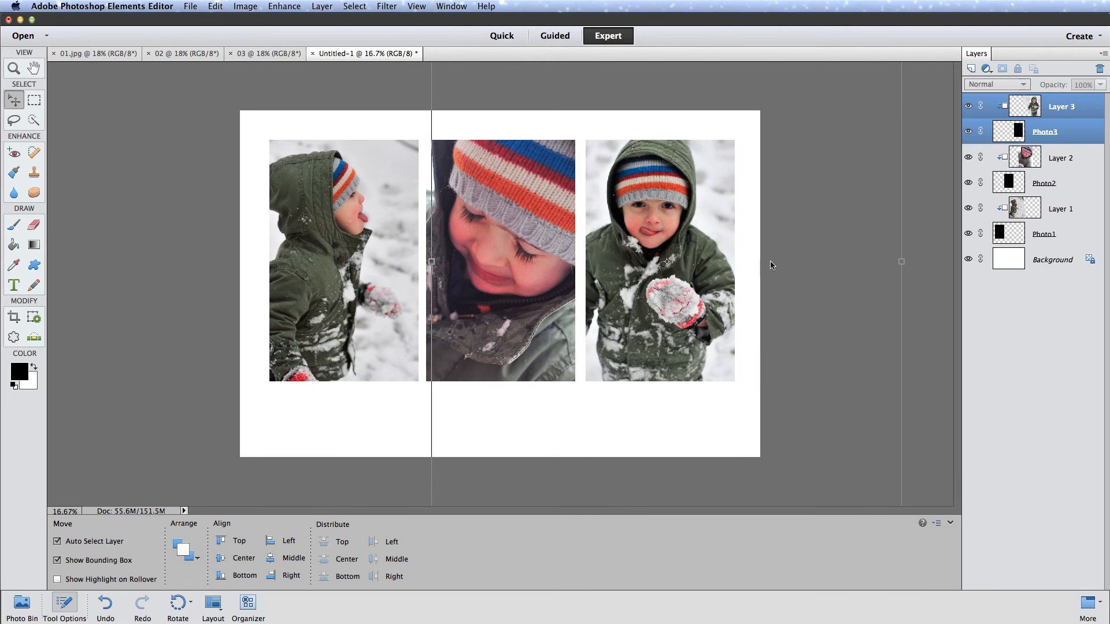
{"action": "key", "text": "shift+Left"}
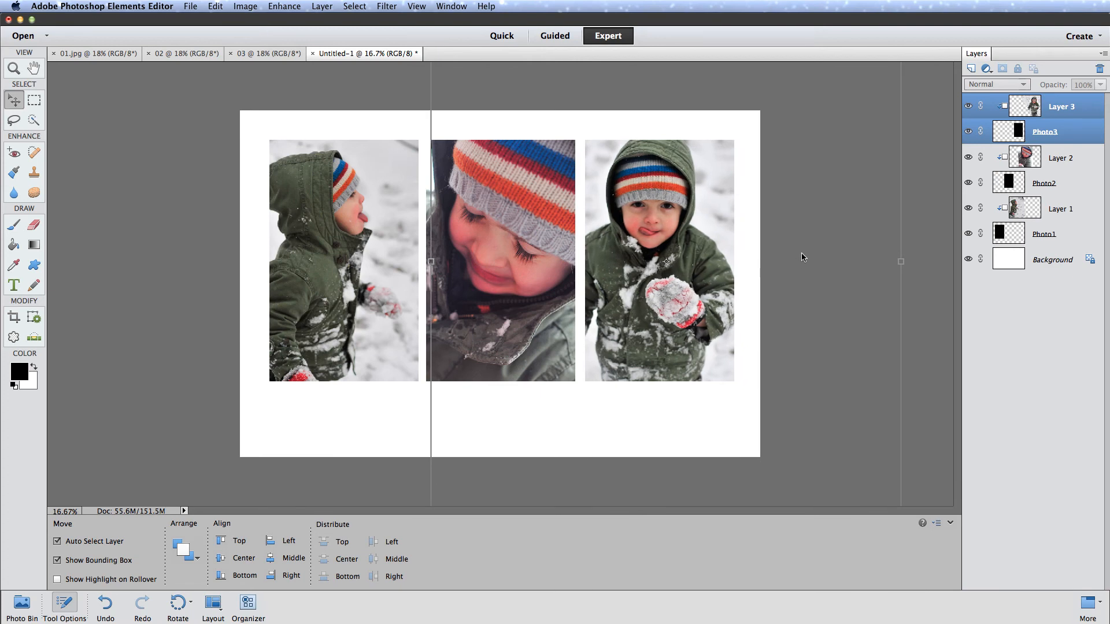
{"action": "left_click", "coordinate": [801, 256]}
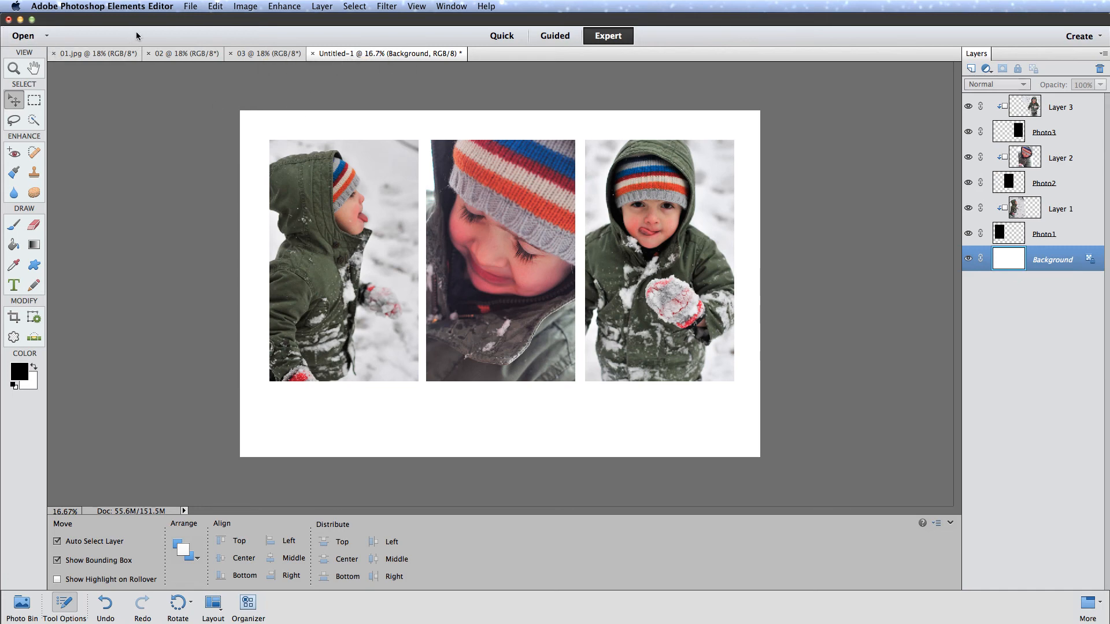
- Suppress the Organizer notice and save the layered design as a Photoshop file in Documents, named with the child's first name plus "Storyboard"
{"action": "left_click", "coordinate": [191, 8]}
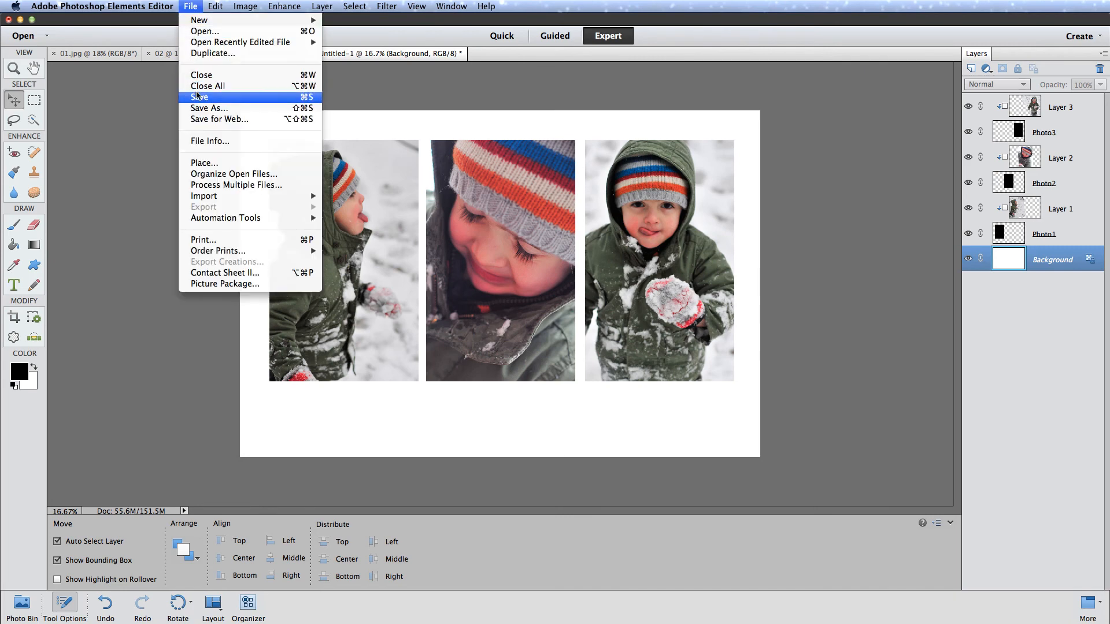
{"action": "left_click", "coordinate": [215, 173]}
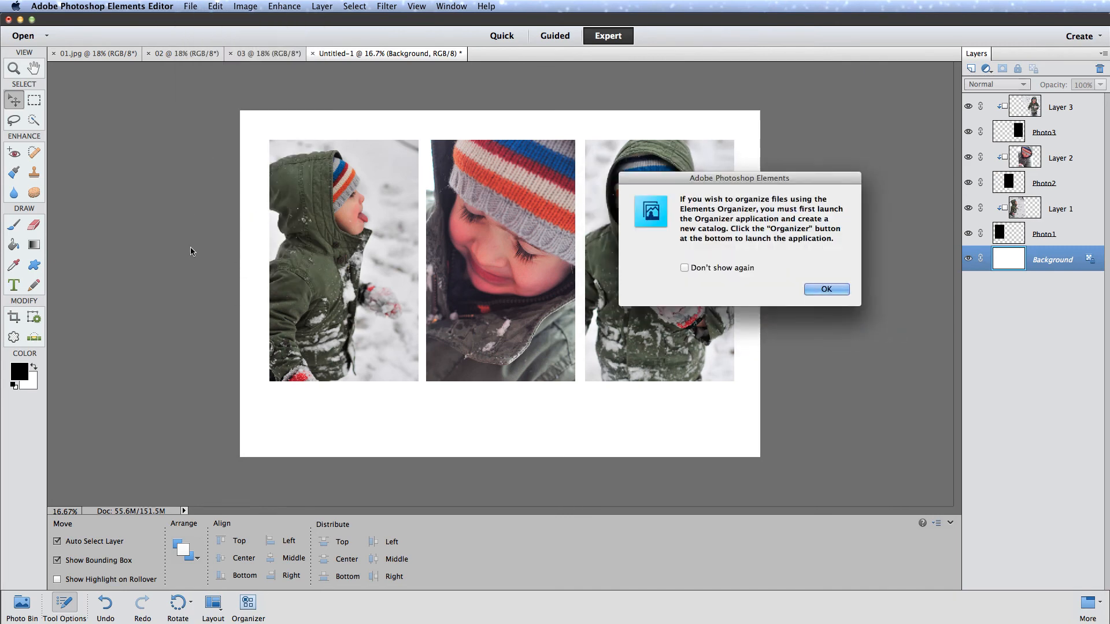
{"action": "left_click", "coordinate": [685, 267]}
{"action": "left_click", "coordinate": [826, 289]}
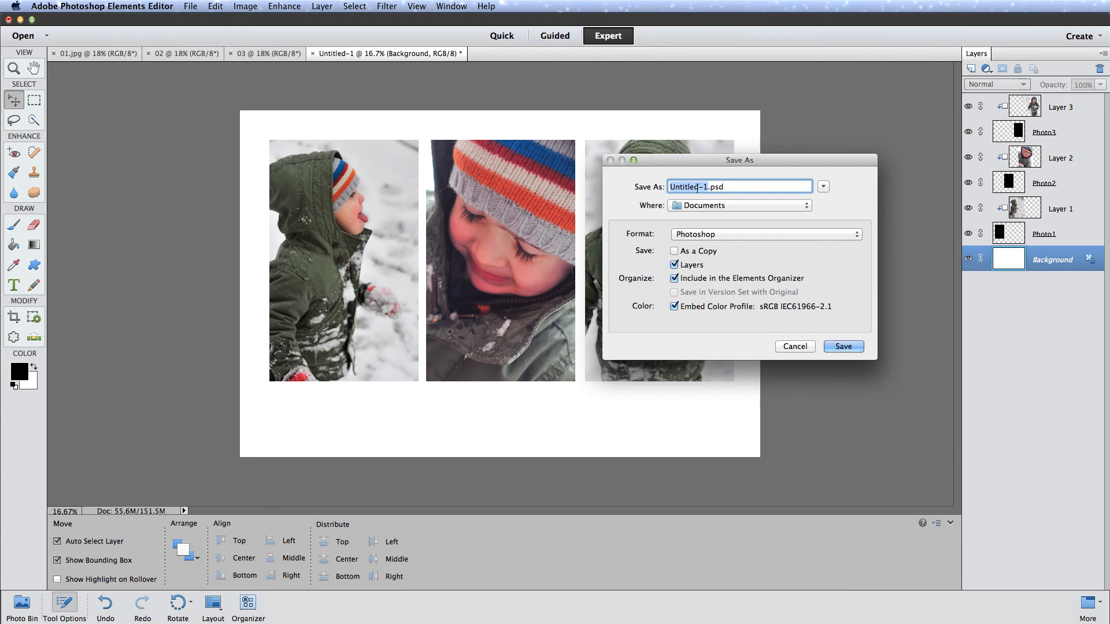
{"action": "type", "text": "ElliottStoryboard"}
{"action": "left_click", "coordinate": [693, 206]}
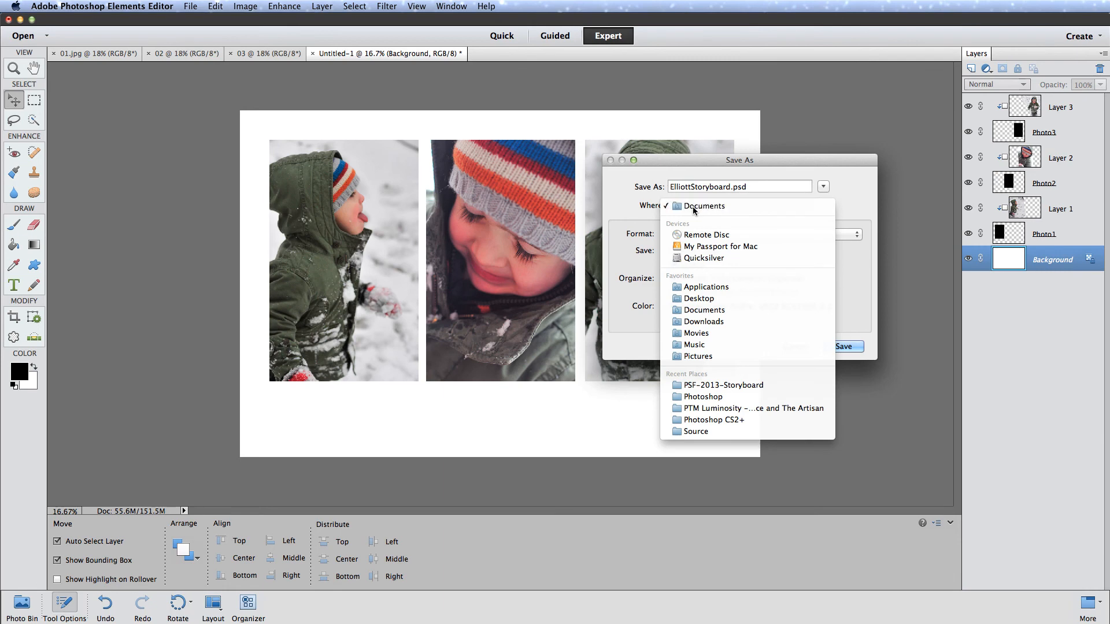
{"action": "left_click", "coordinate": [701, 311]}
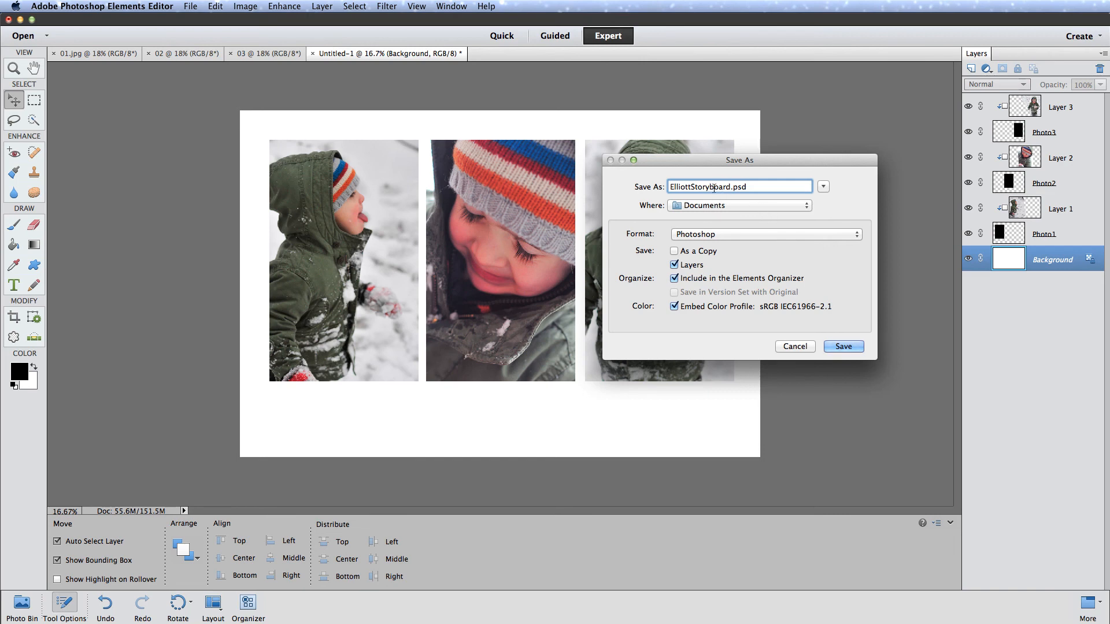
{"action": "left_click", "coordinate": [843, 346]}
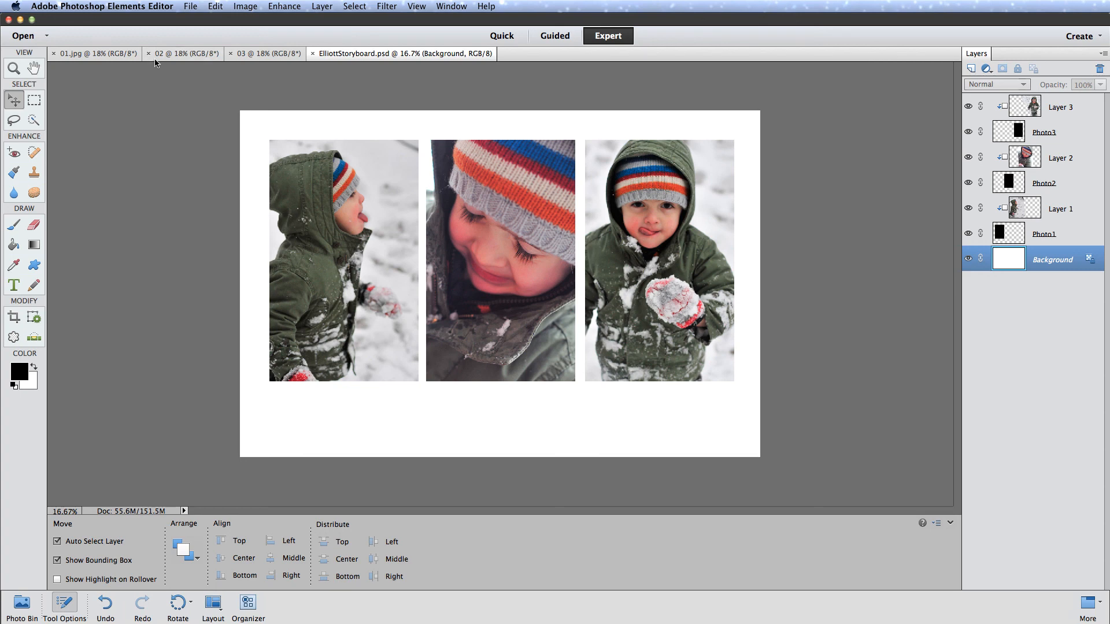
- Save a JPEG copy in Documents with "-print" appended to the file name, at quality 12 (Maximum) and Baseline ("Standard")
{"action": "left_click", "coordinate": [190, 7]}
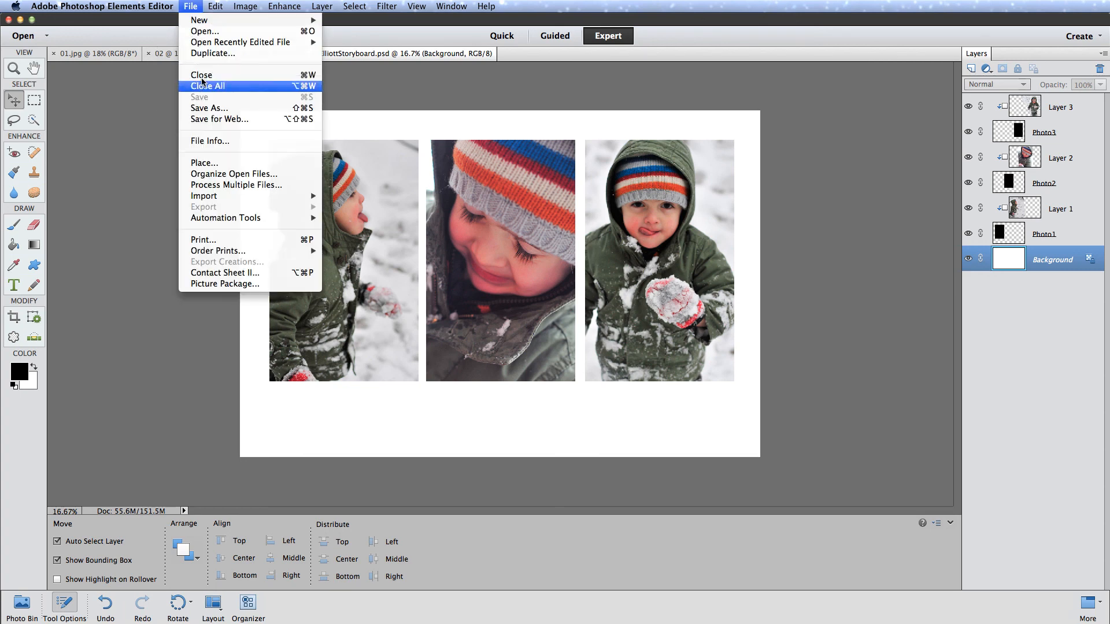
{"action": "left_click", "coordinate": [203, 109]}
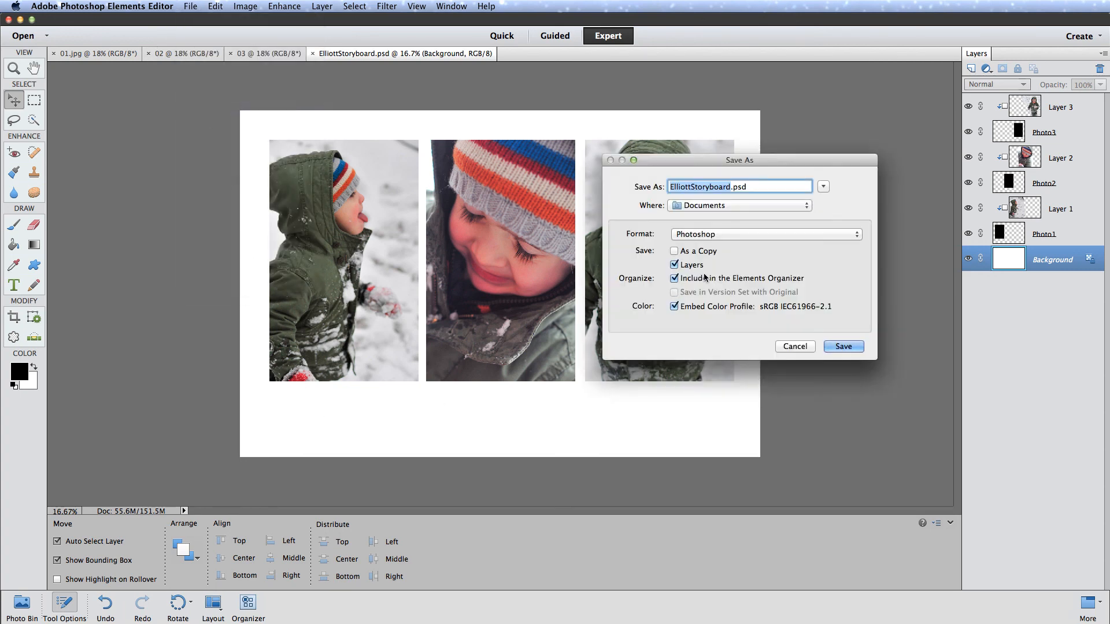
{"action": "left_click", "coordinate": [823, 186]}
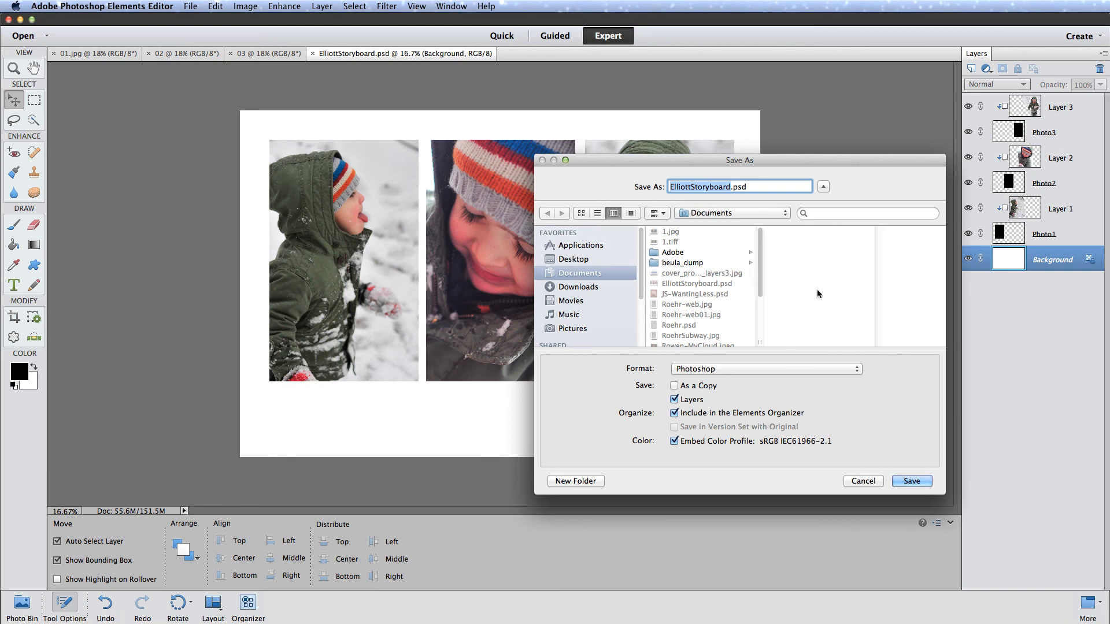
{"action": "left_click", "coordinate": [721, 369]}
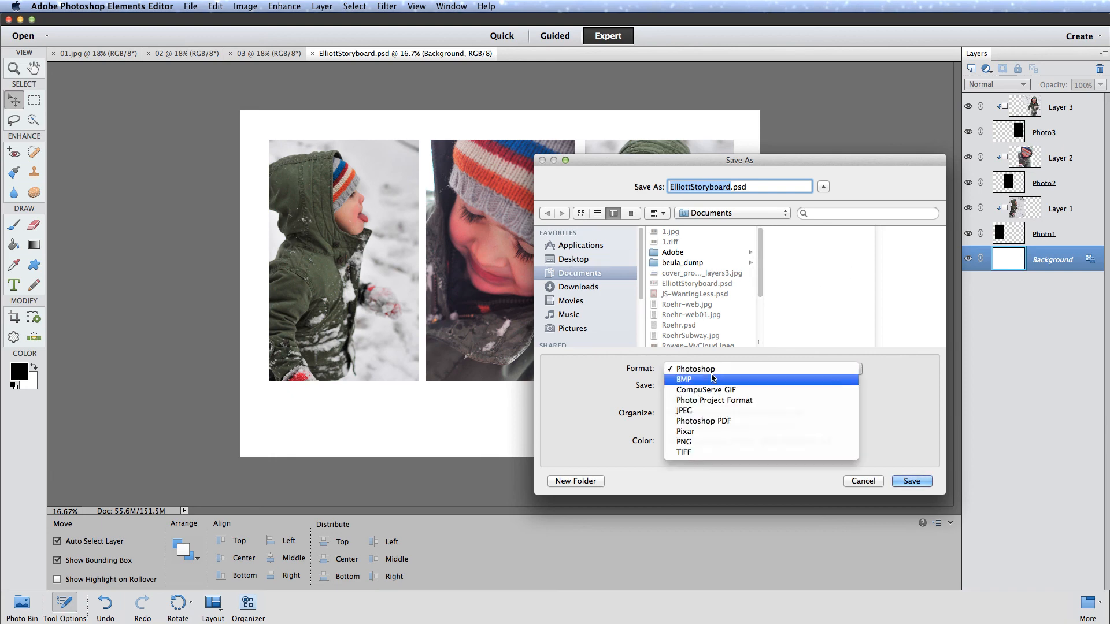
{"action": "left_click", "coordinate": [686, 412]}
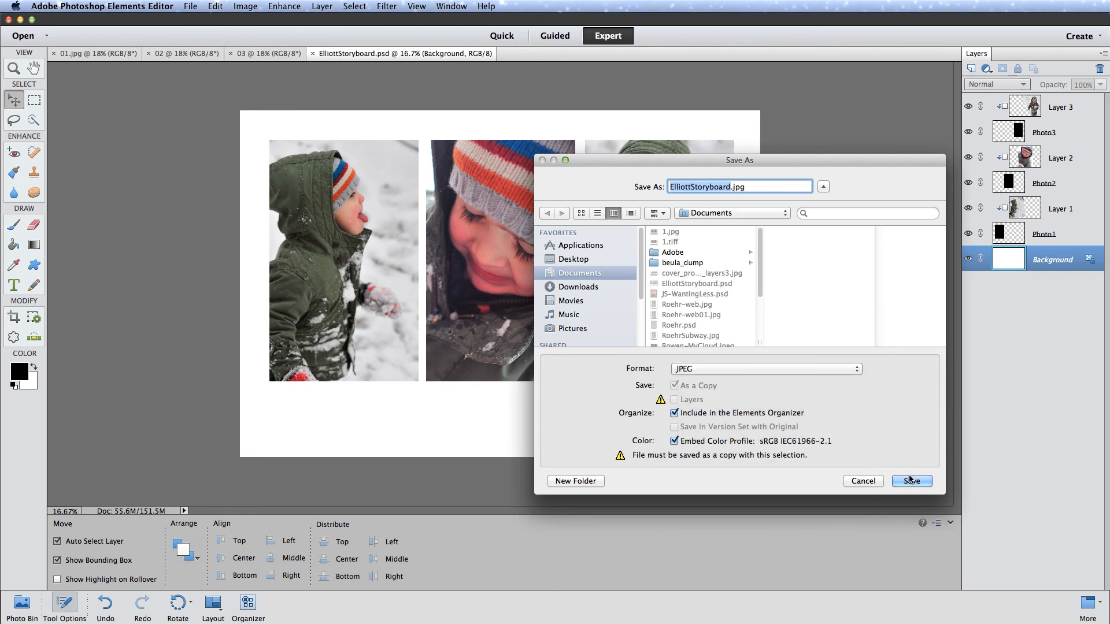
{"action": "left_click", "coordinate": [731, 186]}
{"action": "type", "text": "-"}
{"action": "type", "text": "print"}
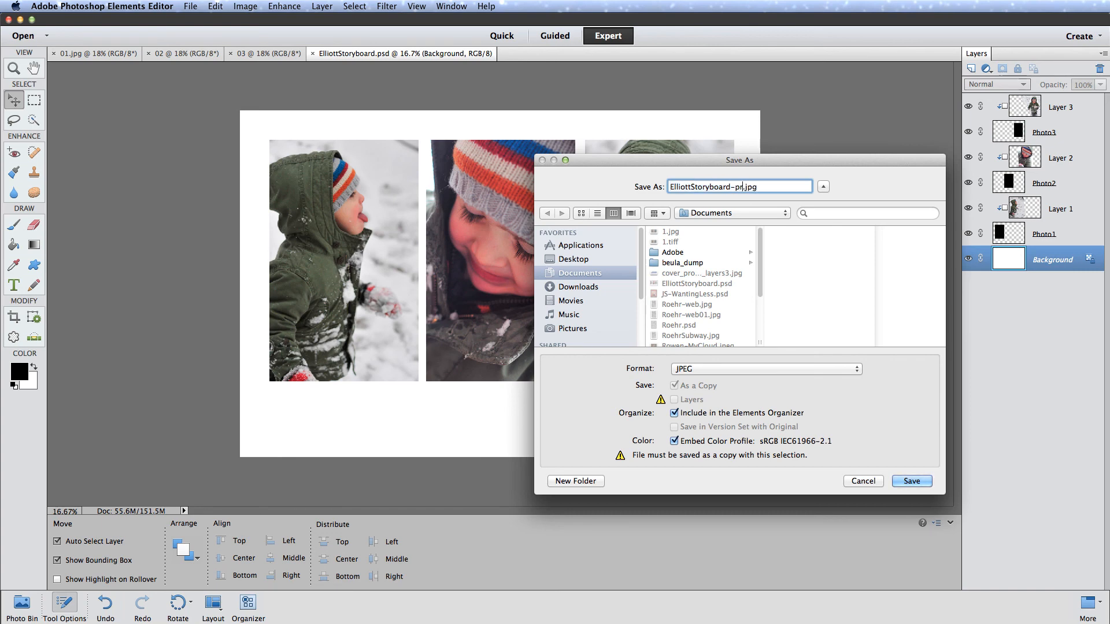
{"action": "left_click", "coordinate": [910, 481]}
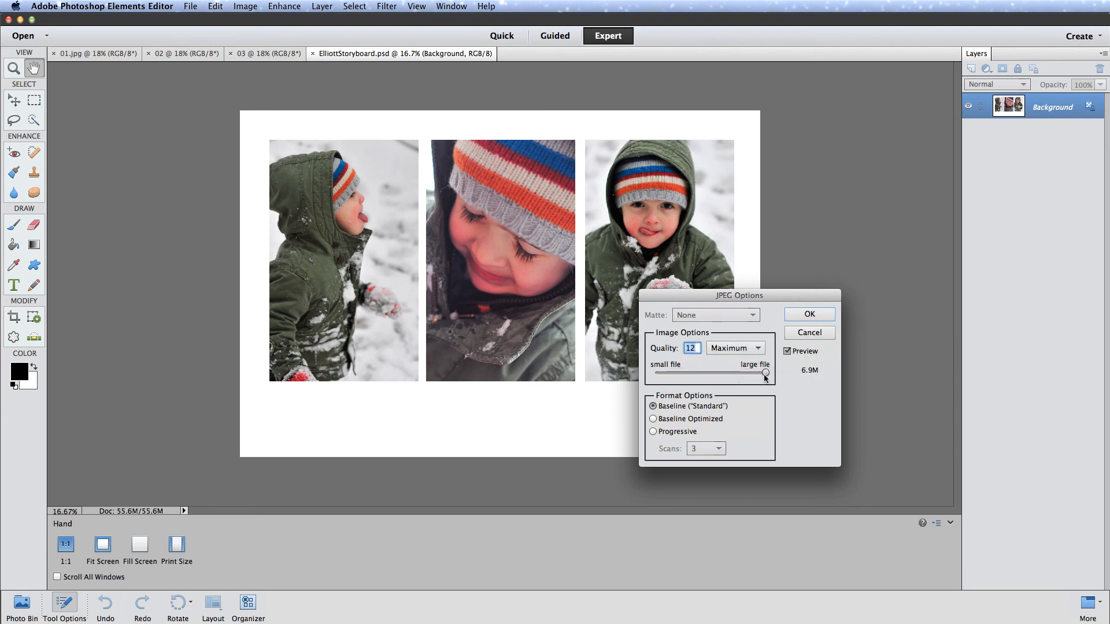
{"action": "left_click", "coordinate": [809, 316]}
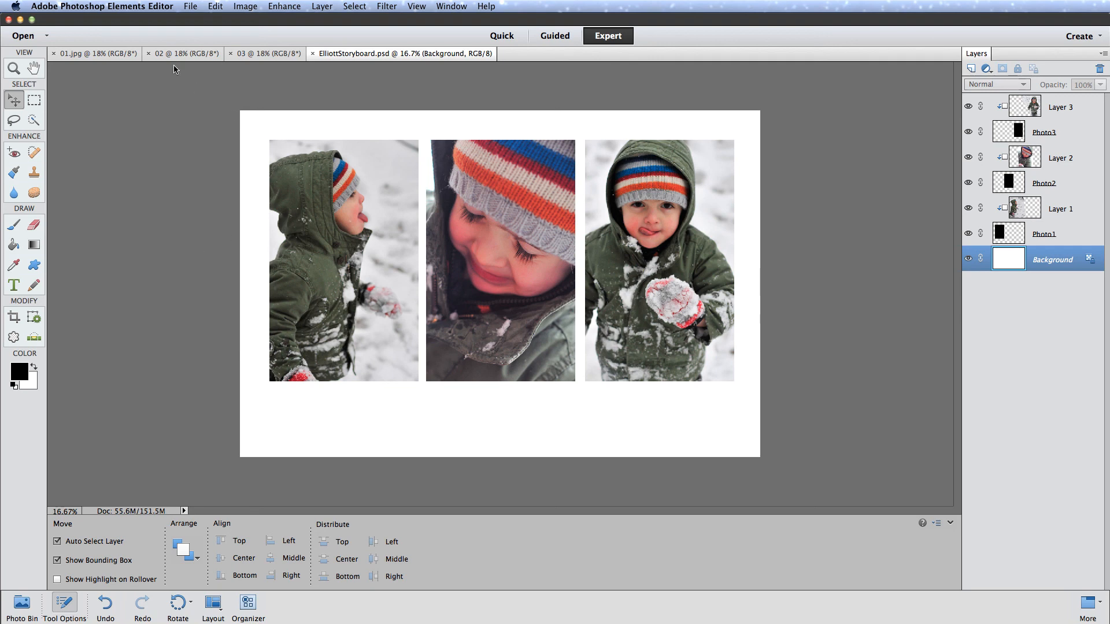
- Open Save for Web for the storyboard despite the size warning, and move and enlarge its window to fill most of the screen
{"action": "left_click", "coordinate": [192, 8]}
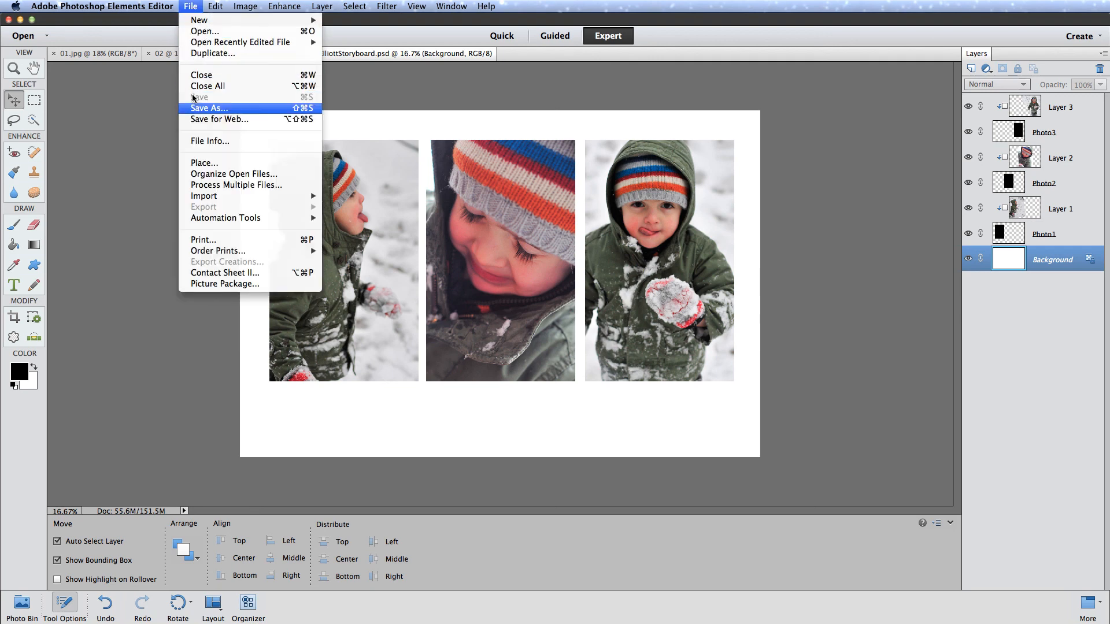
{"action": "left_click", "coordinate": [200, 119]}
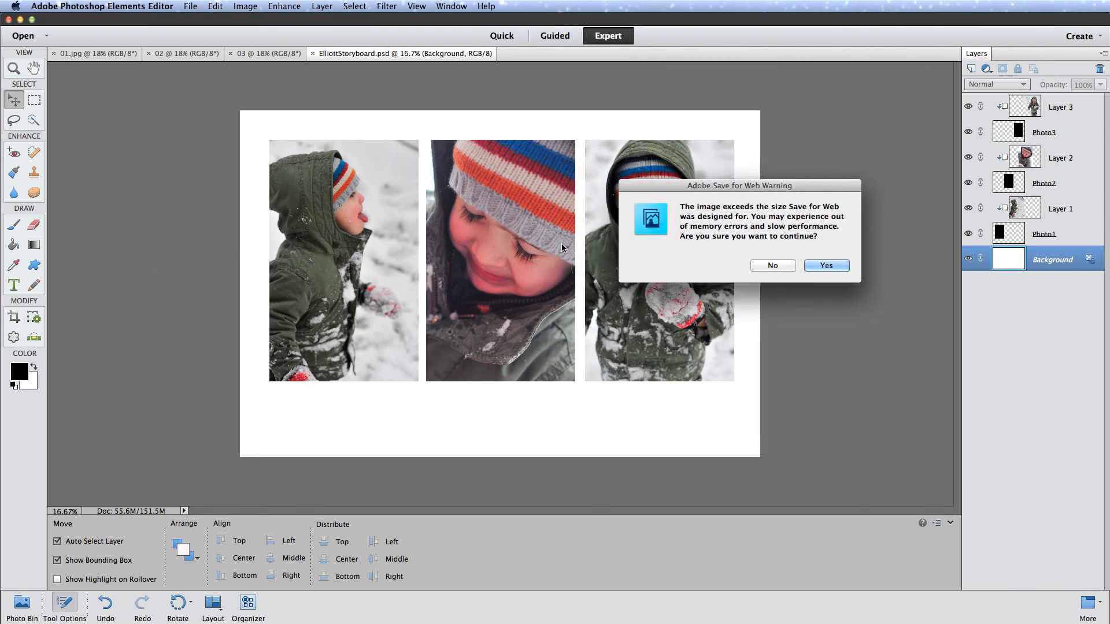
{"action": "left_click_drag", "start_coordinate": [733, 187], "coordinate": [520, 202]}
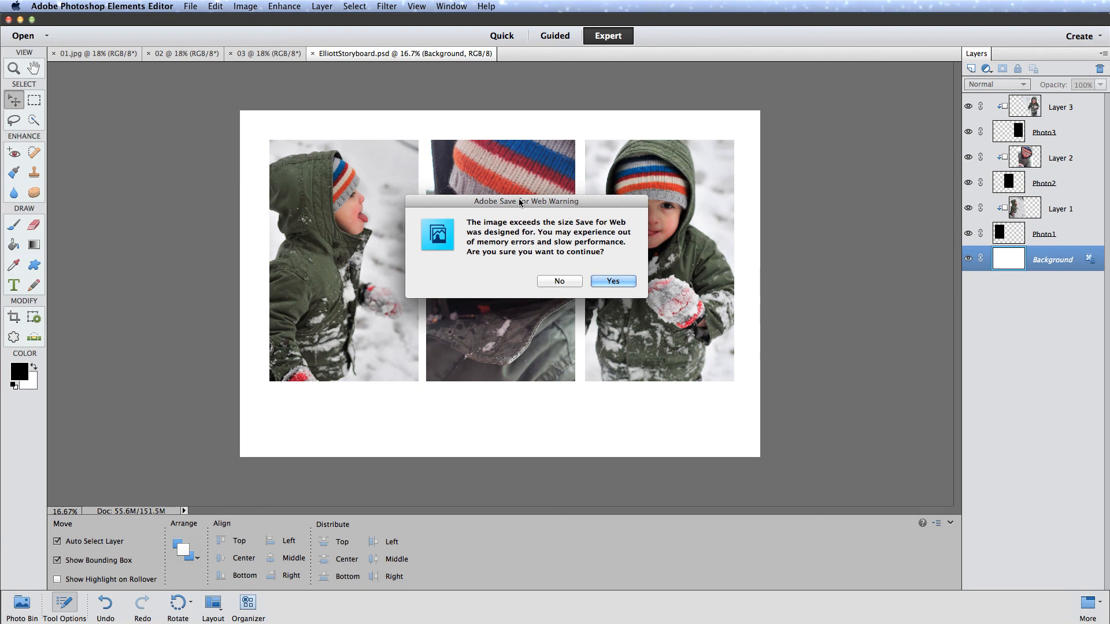
{"action": "left_click", "coordinate": [612, 281]}
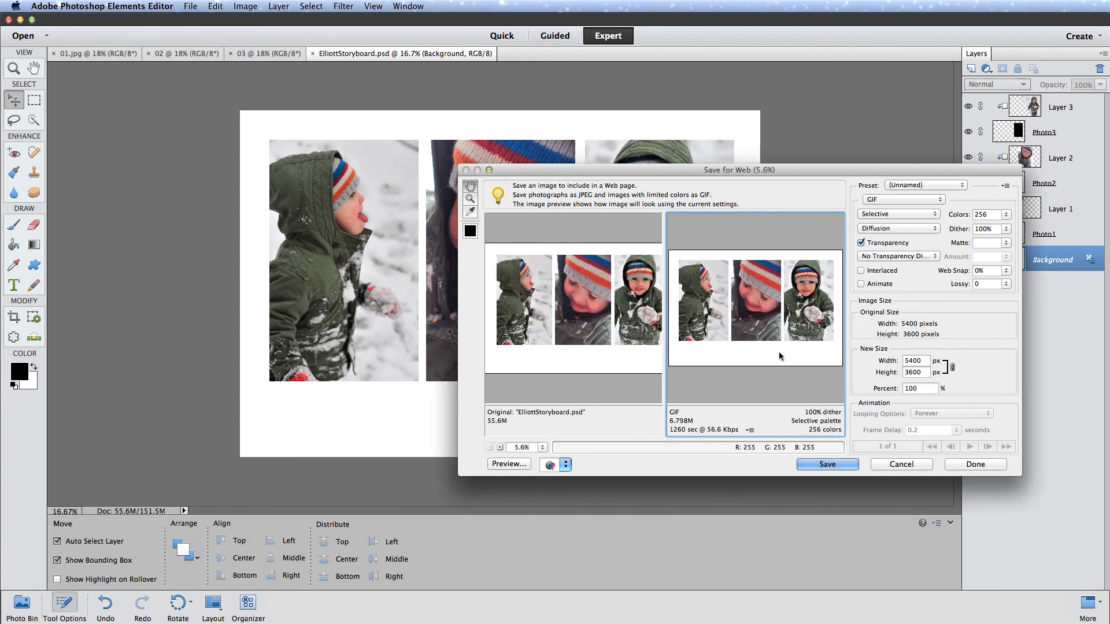
{"action": "left_click_drag", "start_coordinate": [820, 169], "coordinate": [510, 72]}
{"action": "left_click_drag", "start_coordinate": [621, 86], "coordinate": [602, 100]}
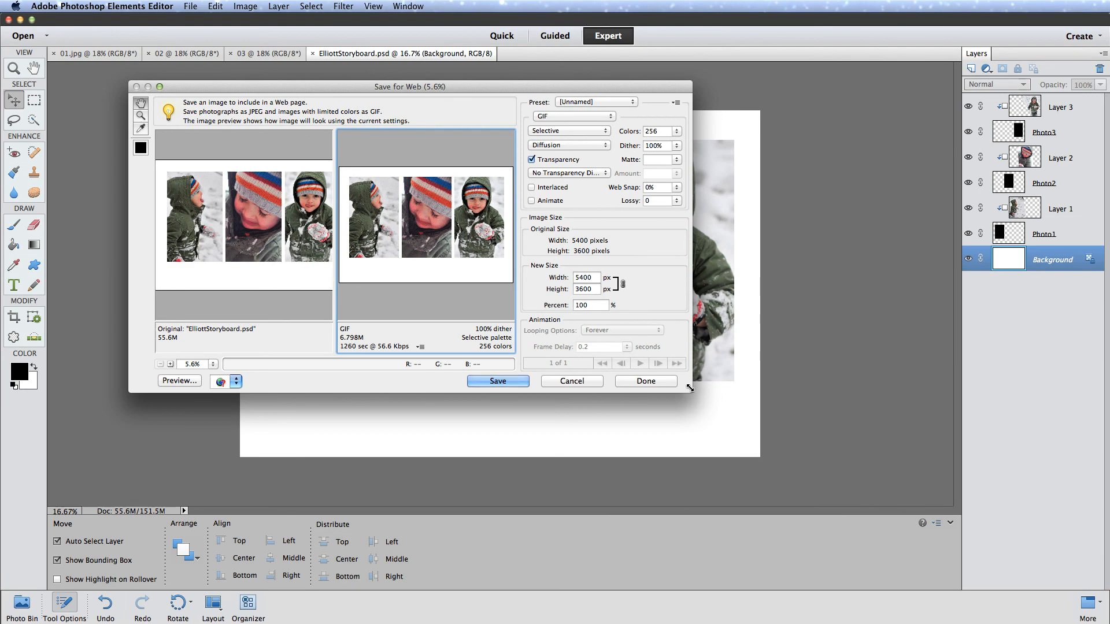
{"action": "left_click_drag", "start_coordinate": [690, 388], "coordinate": [1019, 591]}
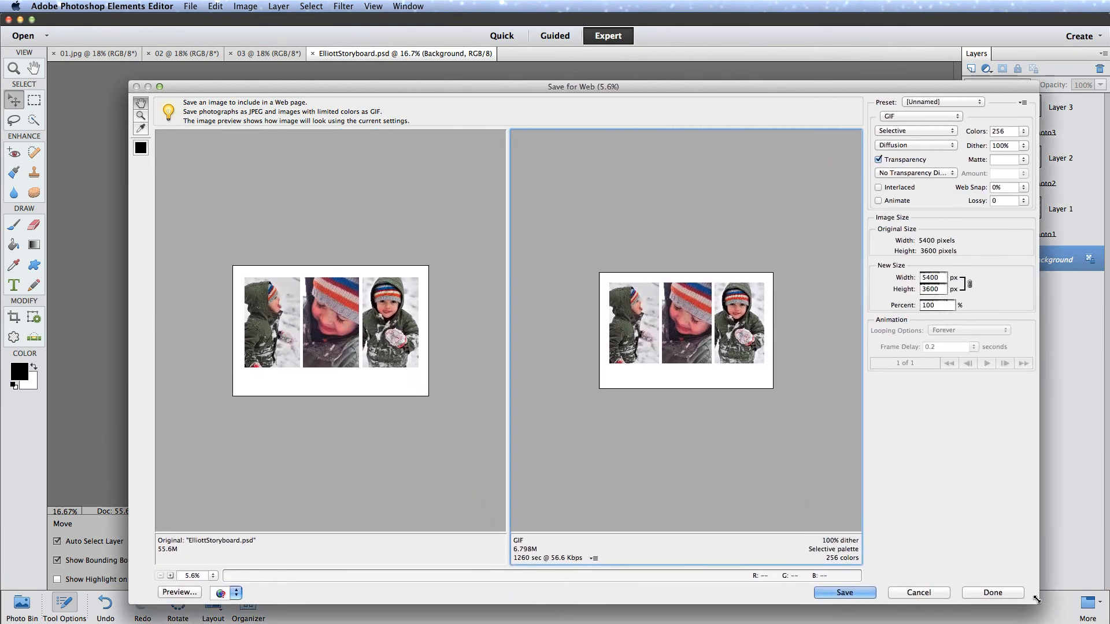
- Reposition and enlarge the Save for Web window, and set the export format to JPEG at quality 85
{"action": "left_click_drag", "start_coordinate": [509, 85], "coordinate": [463, 41]}
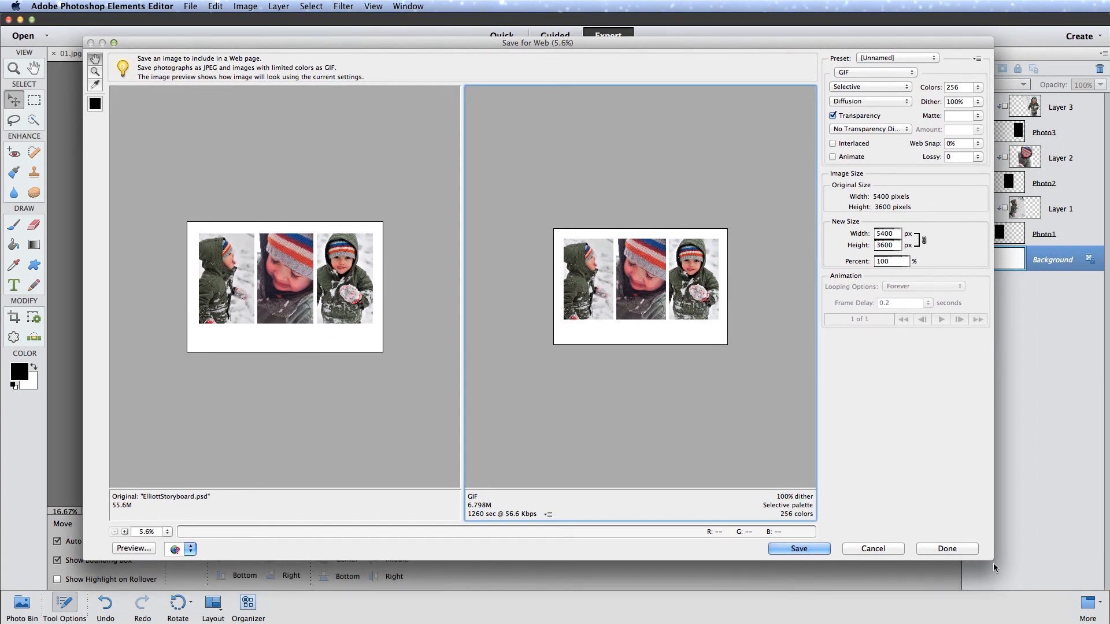
{"action": "left_click_drag", "start_coordinate": [992, 560], "coordinate": [1047, 604]}
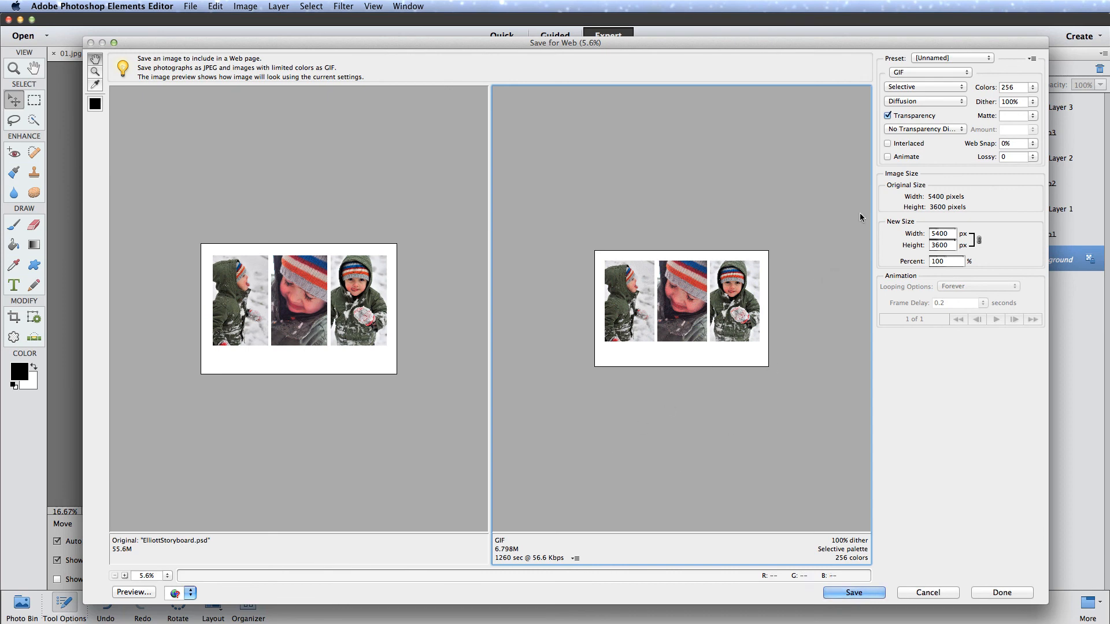
{"action": "left_click", "coordinate": [912, 75]}
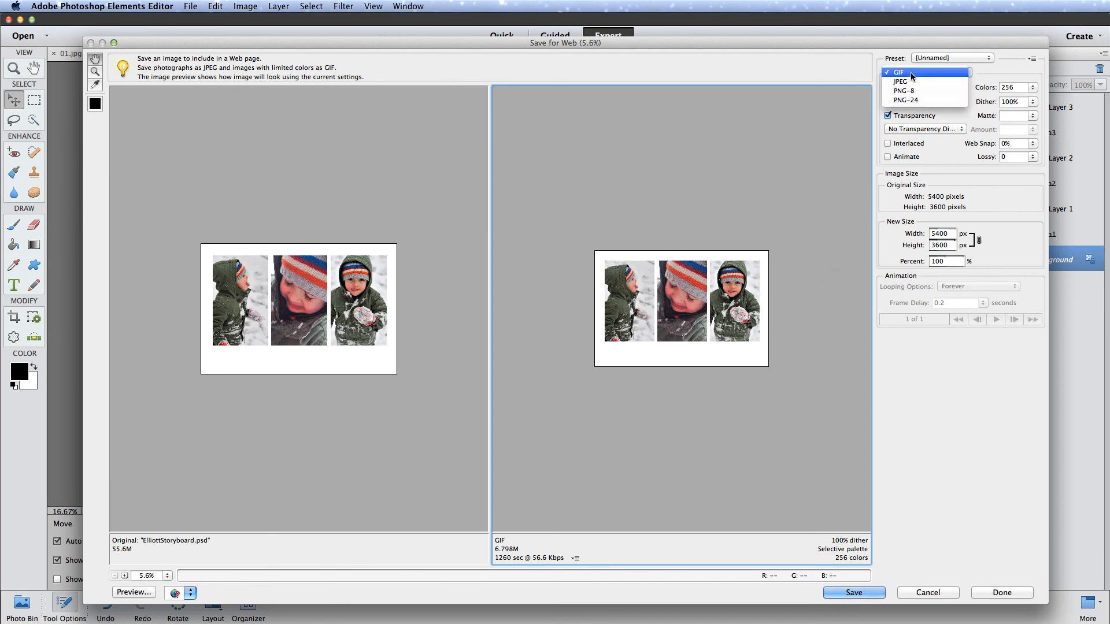
{"action": "left_click", "coordinate": [907, 83]}
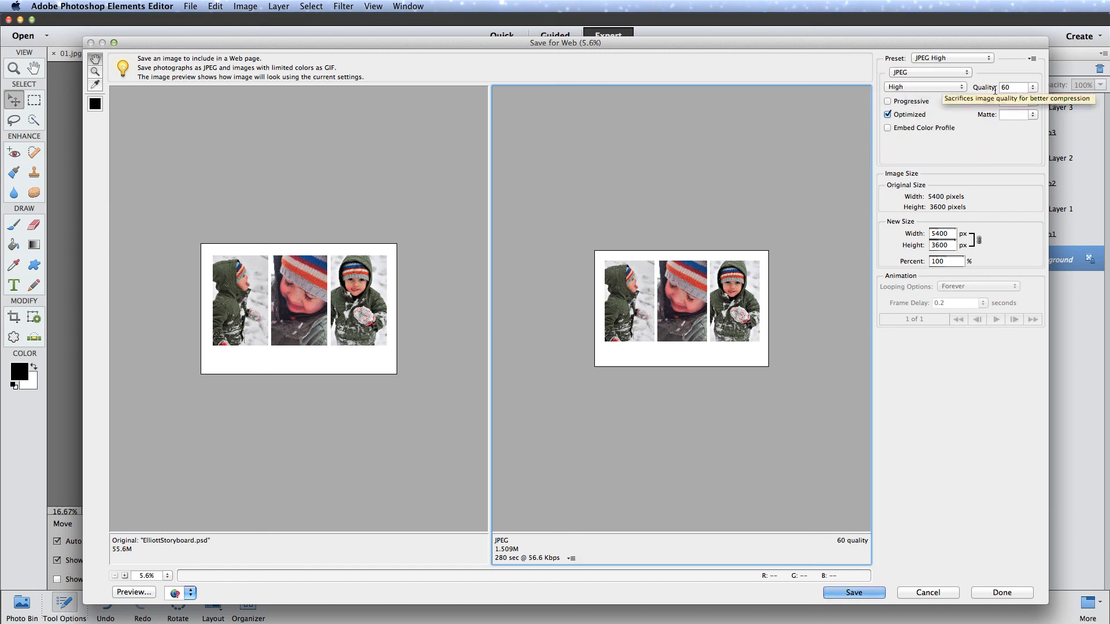
{"action": "left_click", "coordinate": [1032, 88]}
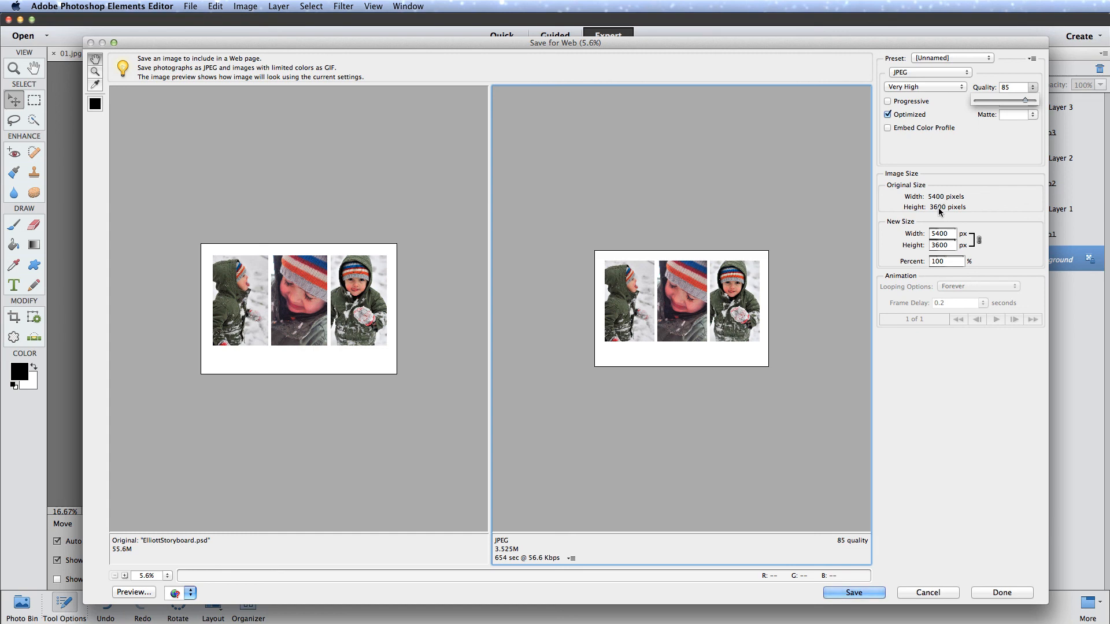
- Set the web image's new width to 750 px and preview the resized storyboard at 100%
{"action": "left_click_drag", "start_coordinate": [954, 236], "coordinate": [927, 236]}
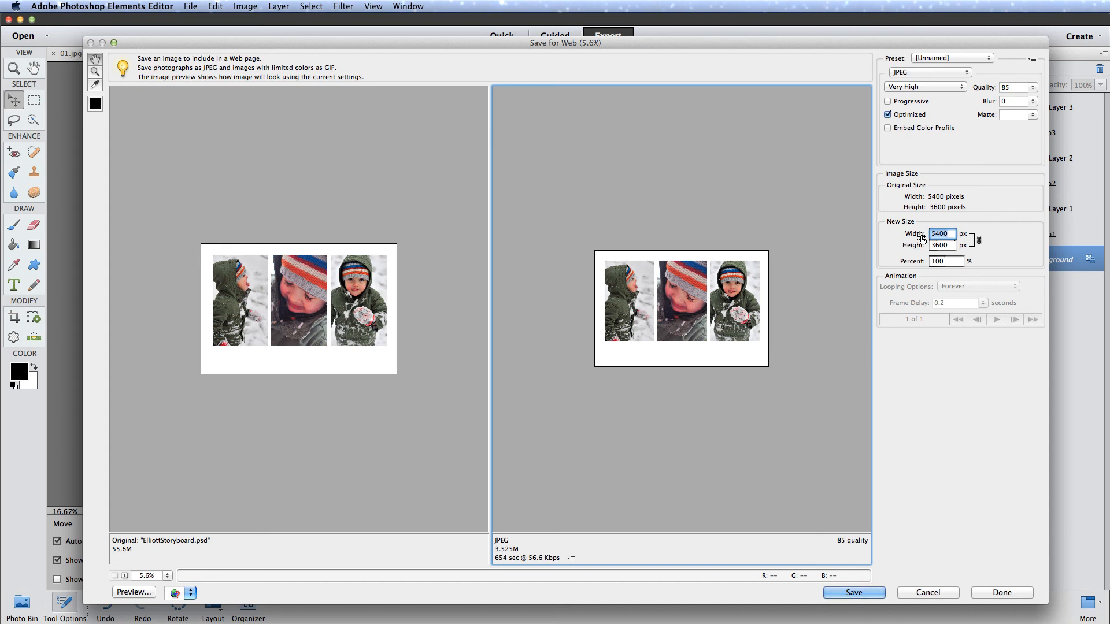
{"action": "type", "text": "750"}
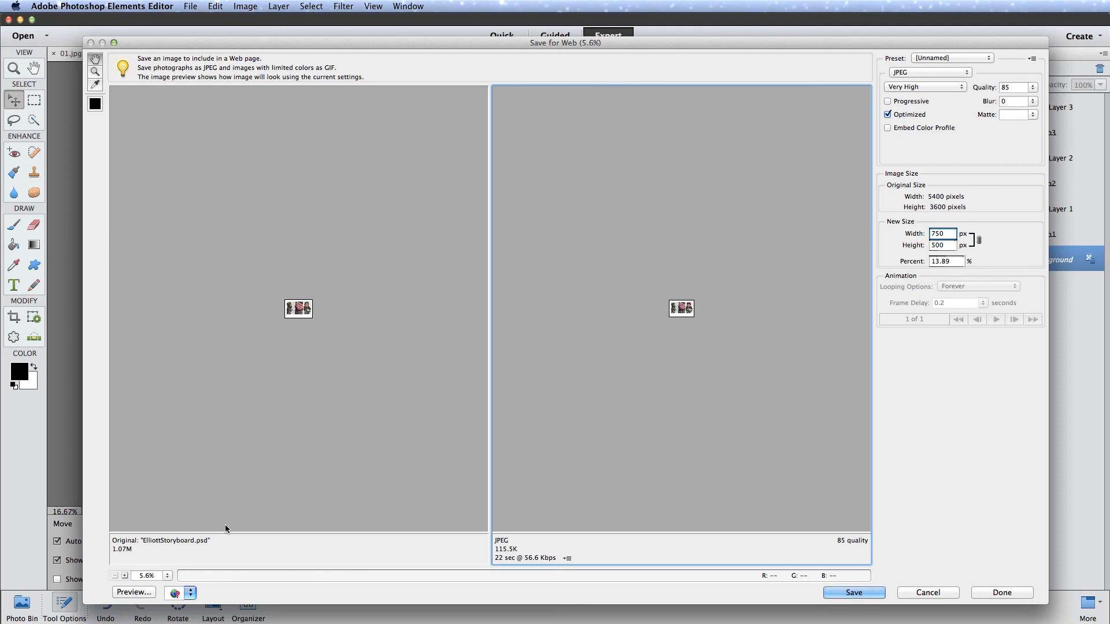
{"action": "left_click", "coordinate": [167, 576]}
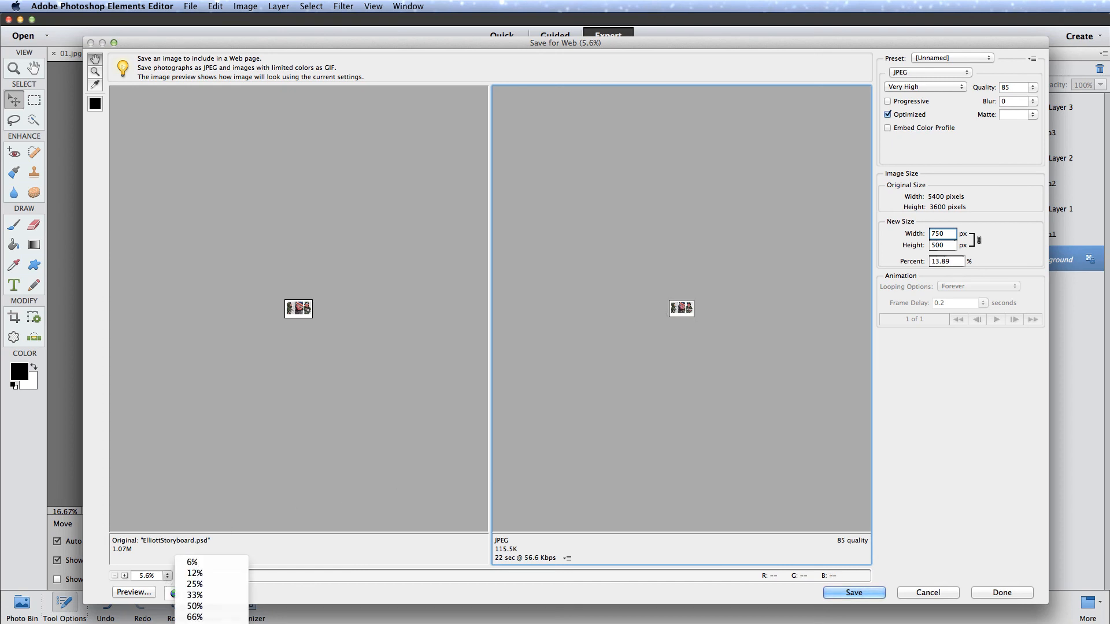
{"action": "left_click", "coordinate": [194, 623]}
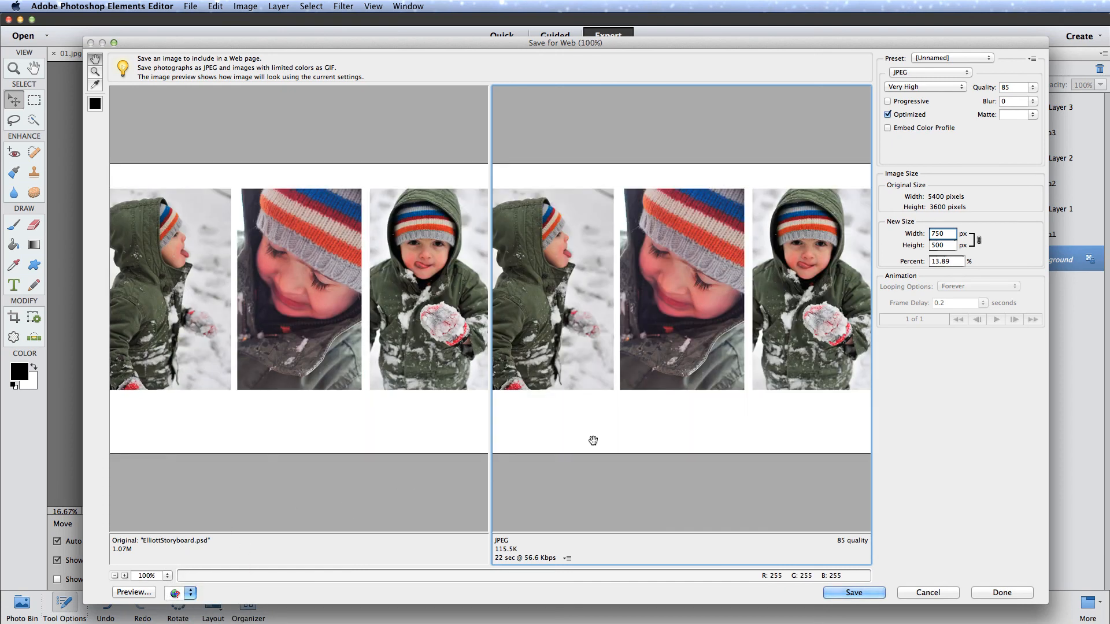
{"action": "left_click_drag", "start_coordinate": [746, 277], "coordinate": [767, 315]}
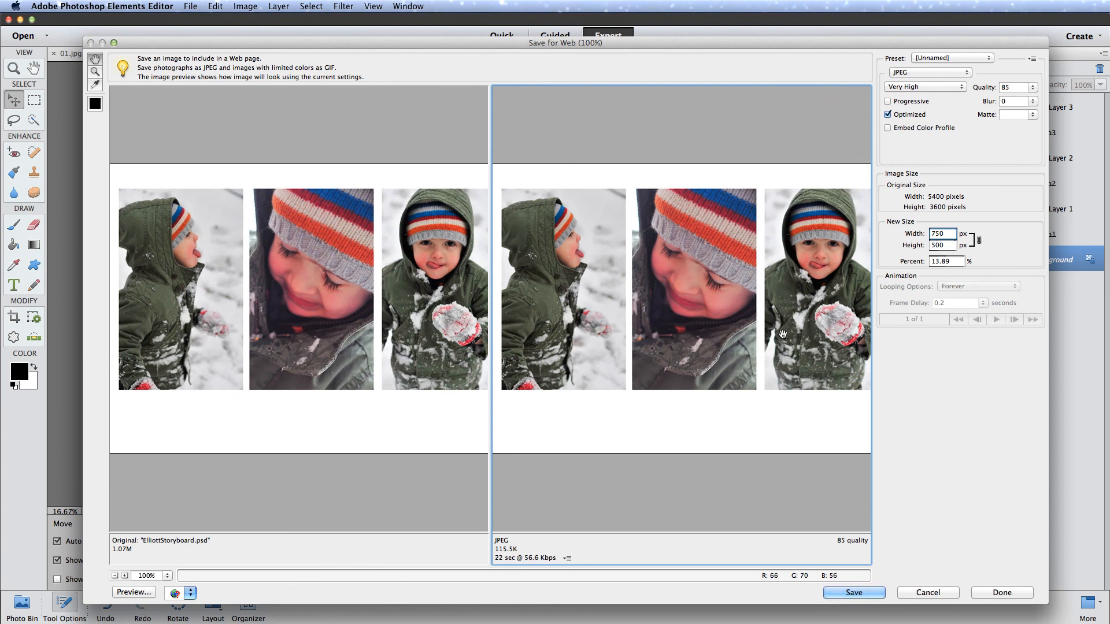